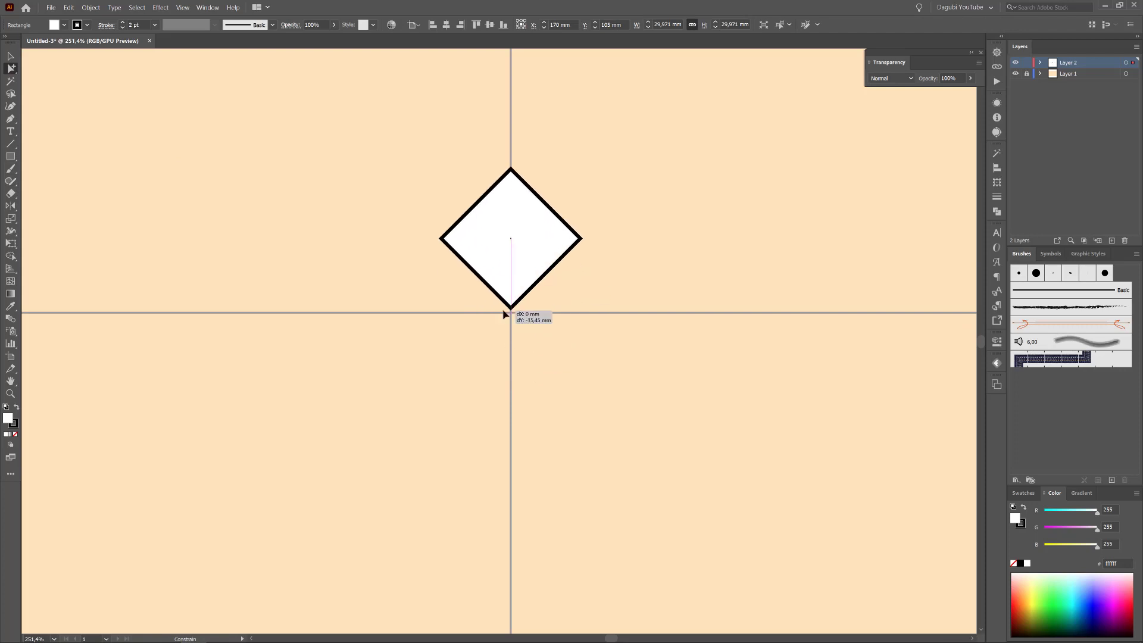
Step: Reshape the diamond into a narrow upright spike about 19 × 75 mm with its lower corner at the guide crossing and a 2 pt stroke
{"action": "left_click_drag", "start_coordinate": [508, 315], "coordinate": [752, 418]}
{"action": "left_click_drag", "start_coordinate": [550, 226], "coordinate": [550, 265]}
{"action": "left_click_drag", "start_coordinate": [749, 439], "coordinate": [527, 318]}
{"action": "left_click_drag", "start_coordinate": [699, 317], "coordinate": [503, 217]}
{"action": "left_click_drag", "start_coordinate": [556, 269], "coordinate": [549, 162]}
{"action": "left_click", "coordinate": [10, 56]}
{"action": "left_click", "coordinate": [123, 22]}
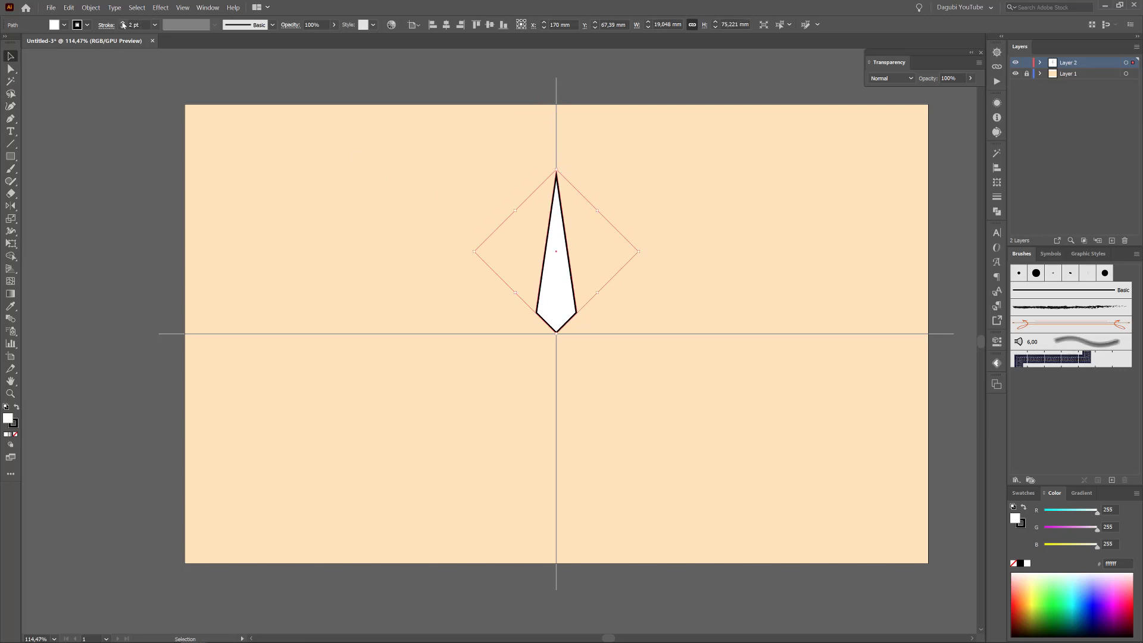
Step: Duplicate the spike, remove the copy's left corner point, and give the remaining right half a black fill without a stroke
{"action": "left_click", "coordinate": [1040, 63]}
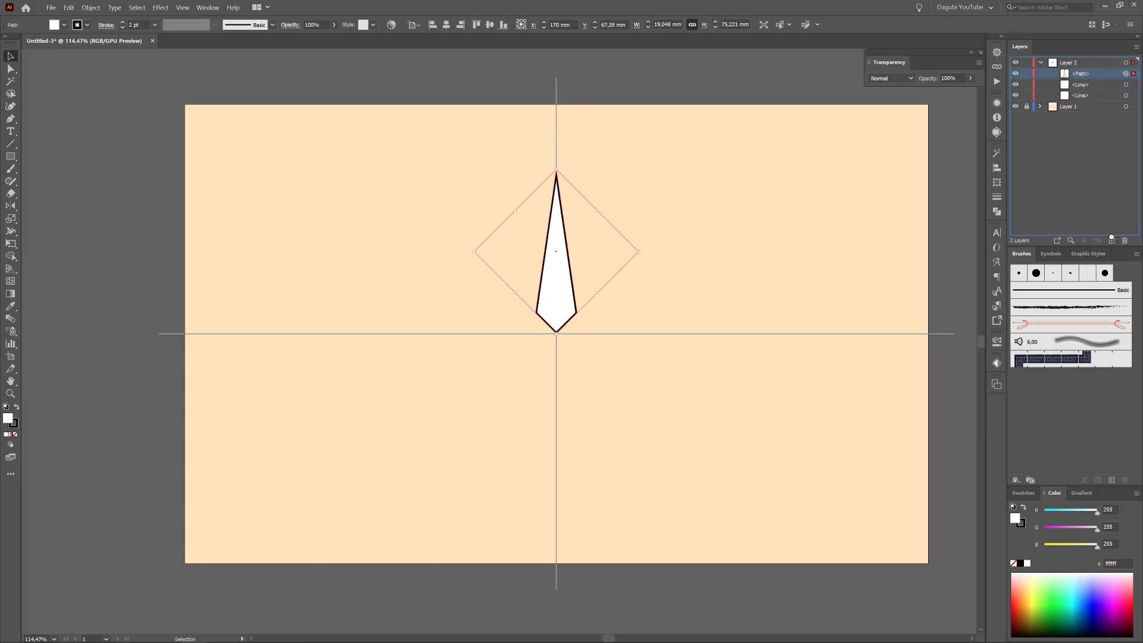
{"action": "left_click", "coordinate": [11, 69]}
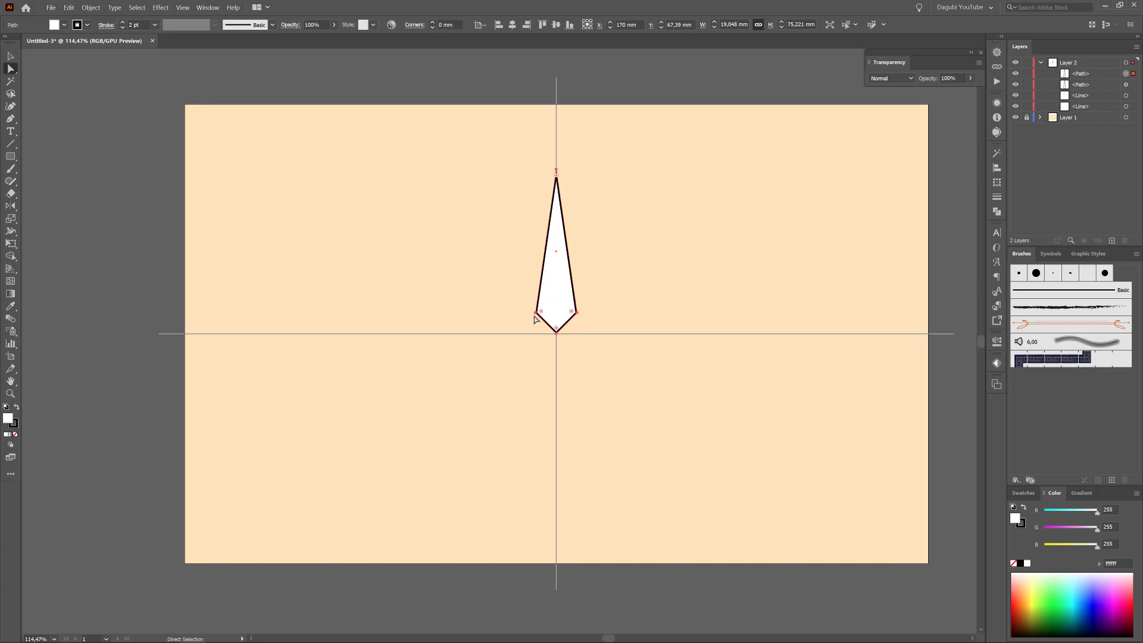
{"action": "left_click", "coordinate": [536, 311]}
{"action": "left_click", "coordinate": [189, 25]}
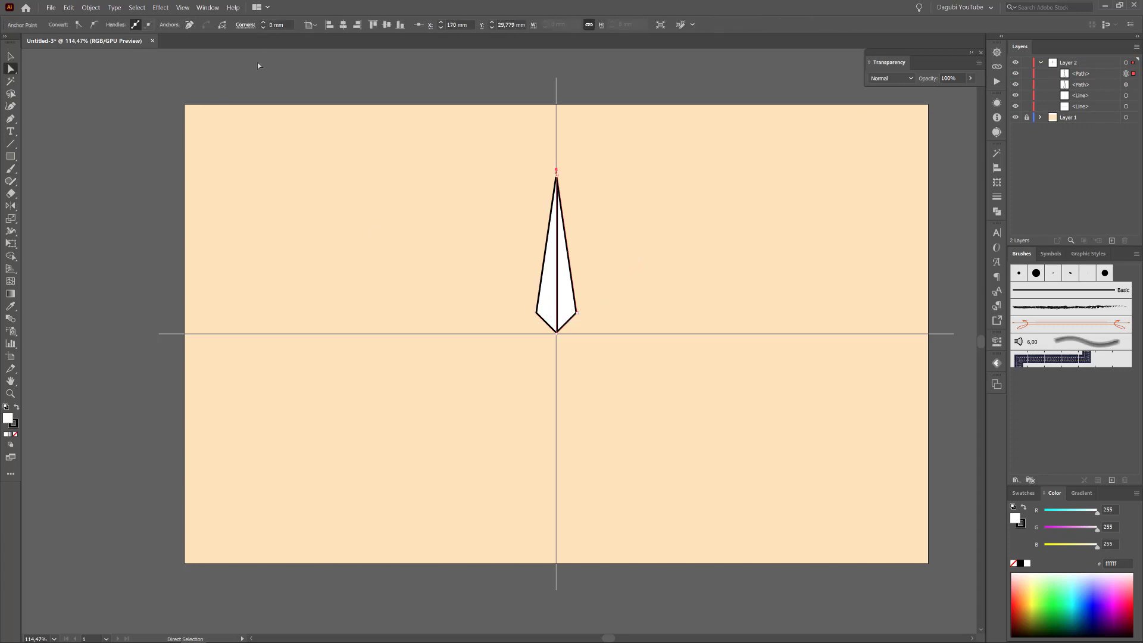
{"action": "left_click", "coordinate": [1020, 563]}
{"action": "left_click", "coordinate": [1013, 563]}
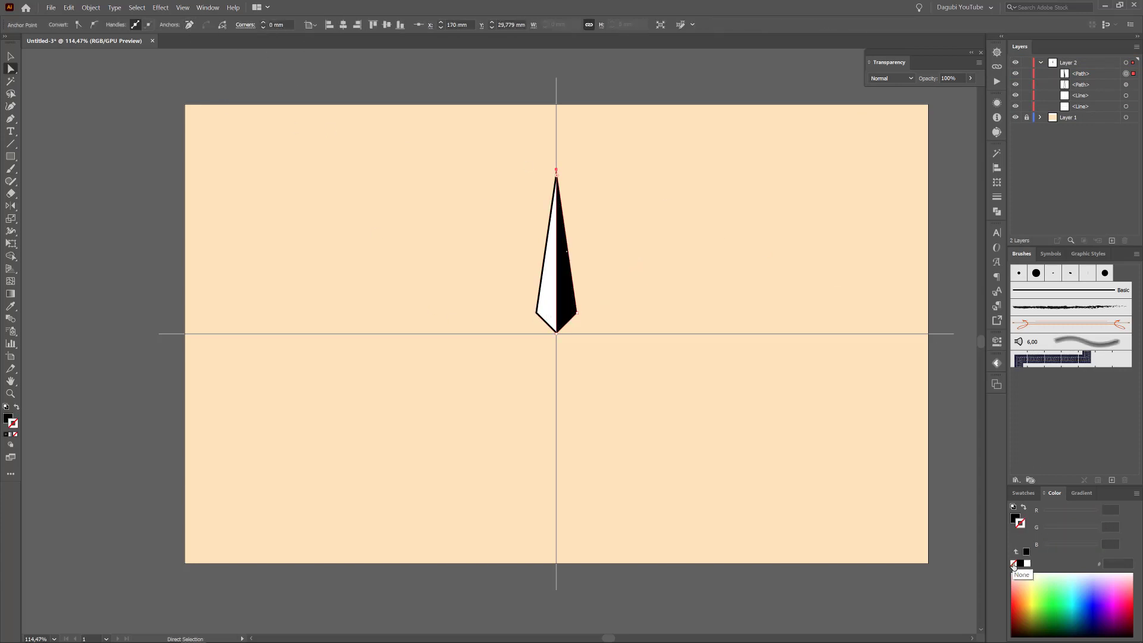
Step: Apply a Transform effect to everything in Layer 2 with a 90° rotation and 3 copies
{"action": "mouse_move", "coordinate": [588, 306]}
{"action": "left_mouse_down"}
{"action": "mouse_move", "coordinate": [612, 326]}
{"action": "mouse_move", "coordinate": [593, 316]}
{"action": "left_mouse_up"}
{"action": "left_click", "coordinate": [1125, 63]}
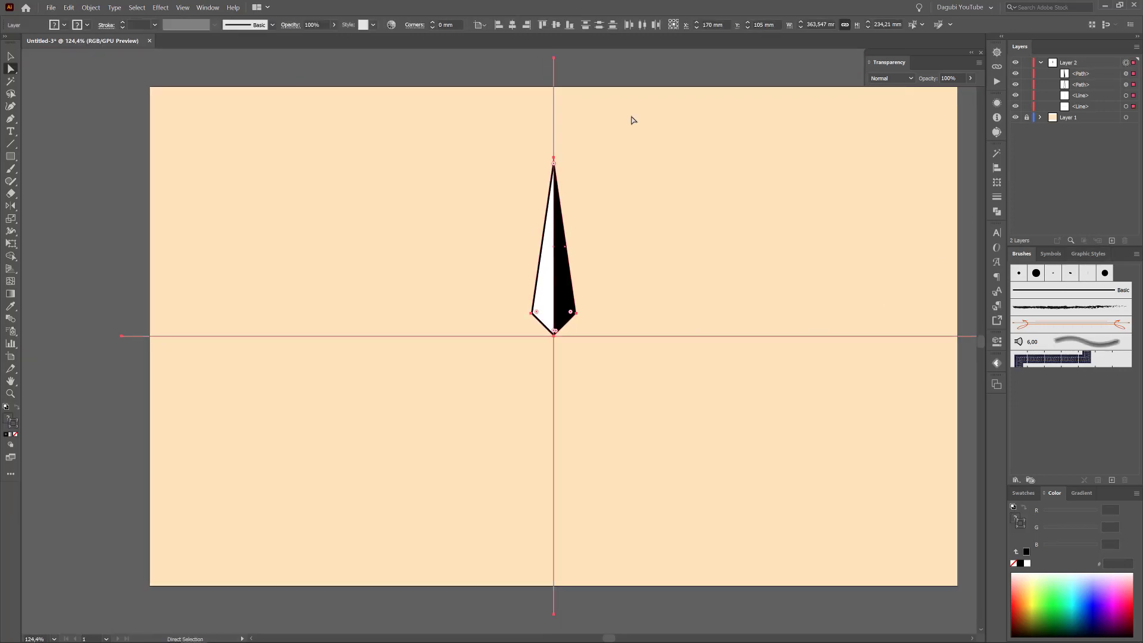
{"action": "left_click", "coordinate": [161, 8]}
{"action": "mouse_move", "coordinate": [197, 98]}
{"action": "left_click", "coordinate": [296, 127]}
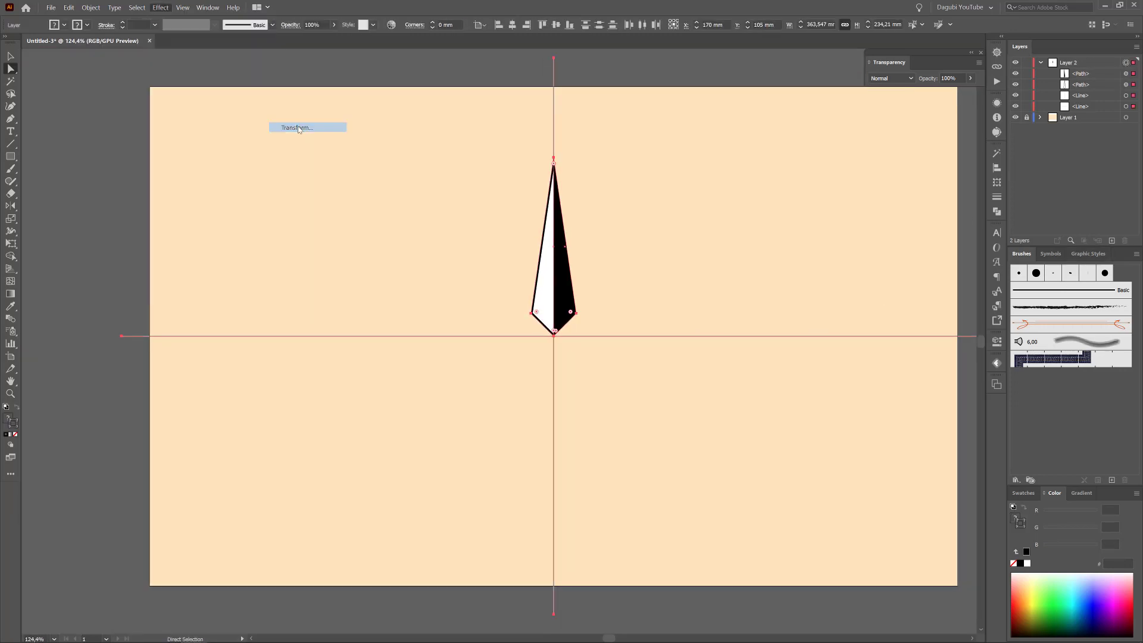
{"action": "left_click", "coordinate": [857, 334]}
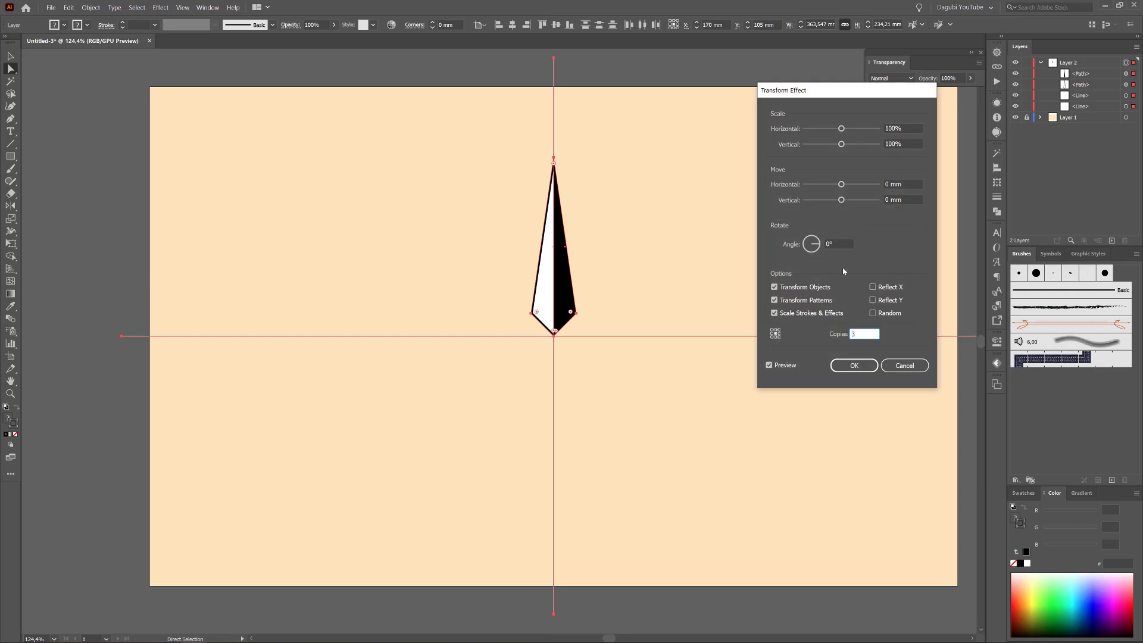
{"action": "left_click", "coordinate": [797, 244]}
{"action": "type", "text": "90"}
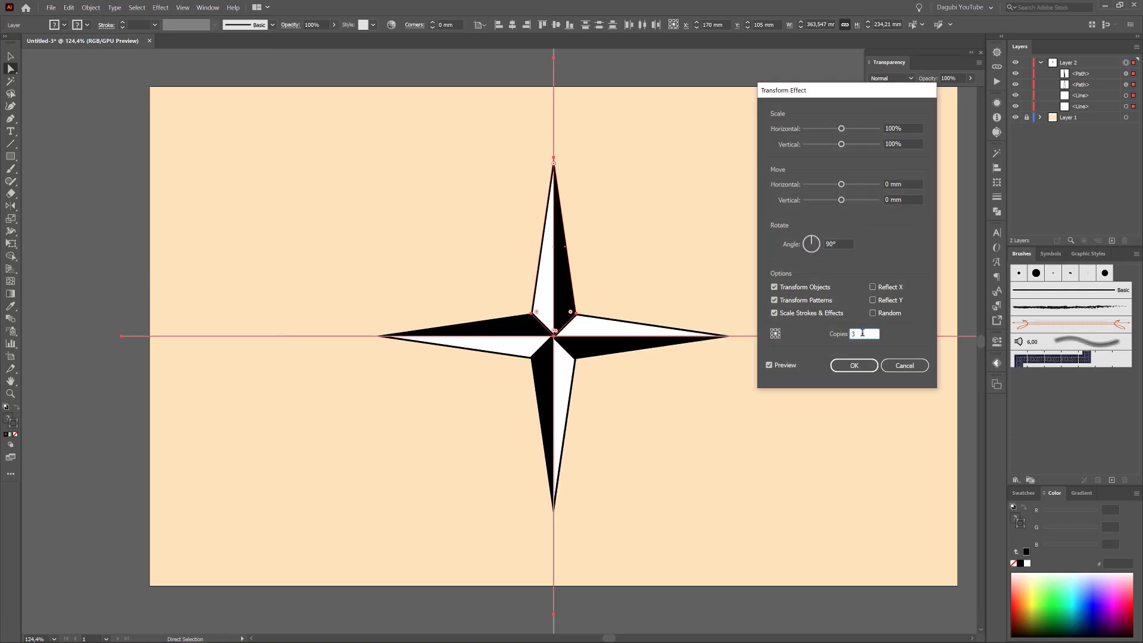
{"action": "left_click", "coordinate": [854, 365]}
Step: Hide the horizontal and vertical guide lines in Layer 2
{"action": "left_click_drag", "start_coordinate": [558, 337], "coordinate": [664, 387]}
{"action": "left_click_drag", "start_coordinate": [824, 303], "coordinate": [668, 293]}
{"action": "left_click_drag", "start_coordinate": [1015, 98], "coordinate": [1017, 110]}
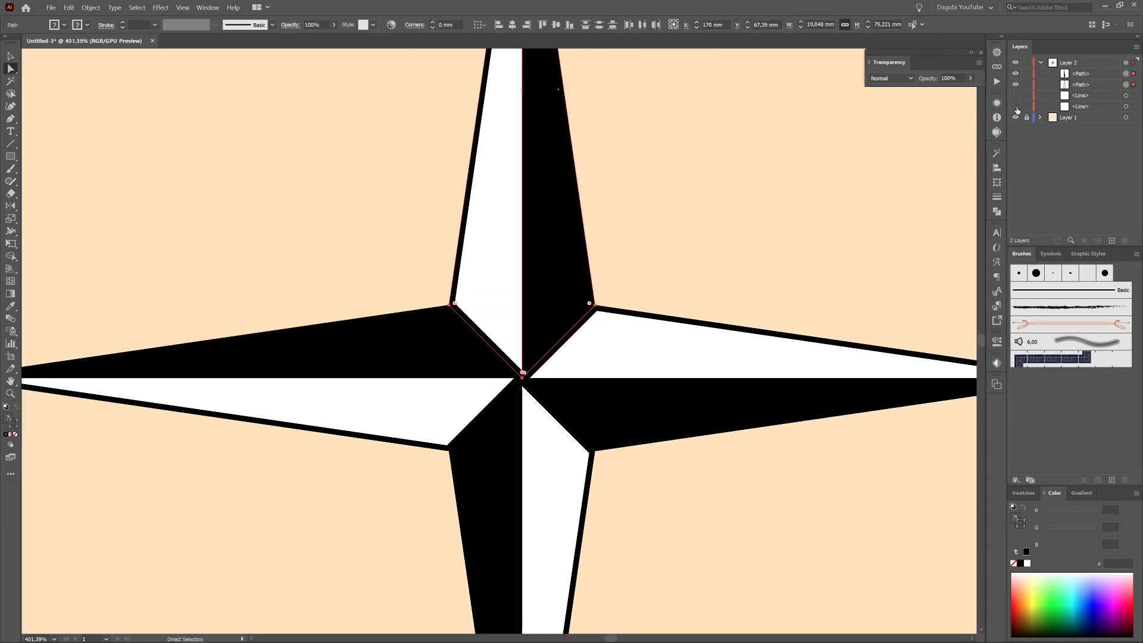
Step: Duplicate Layer 2 and hide the original layer
{"action": "left_click", "coordinate": [1041, 62]}
{"action": "left_click_drag", "start_coordinate": [1065, 63], "coordinate": [1113, 240]}
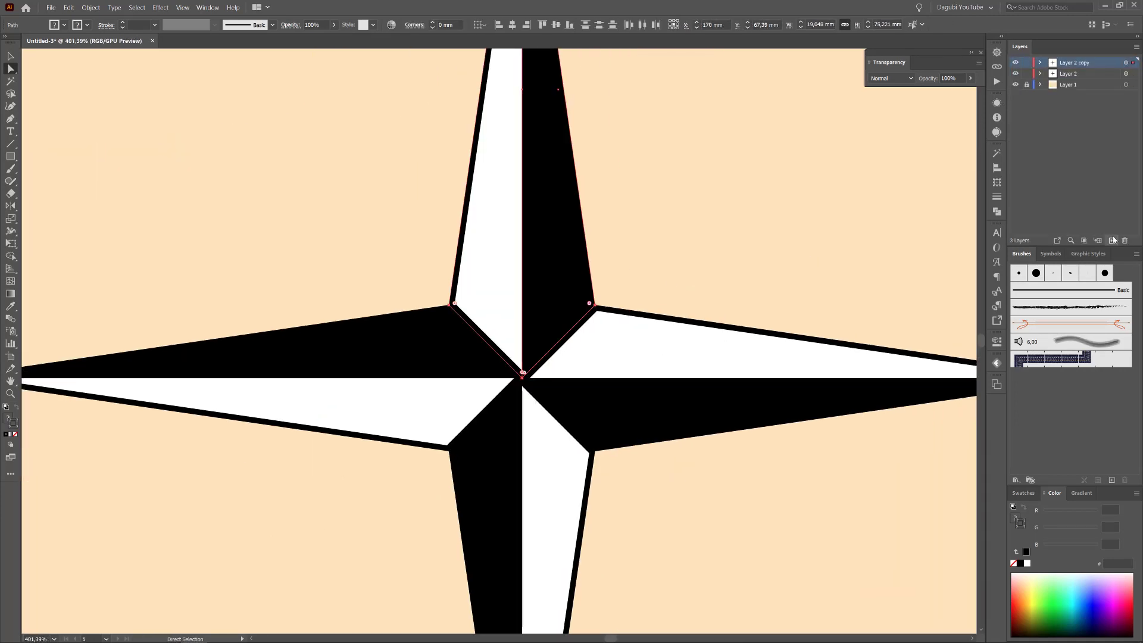
{"action": "left_click", "coordinate": [1125, 63]}
{"action": "left_click", "coordinate": [1016, 73]}
Step: Expand the appearance of the duplicated star and merge its pieces with Pathfinder Merge
{"action": "left_click", "coordinate": [91, 8]}
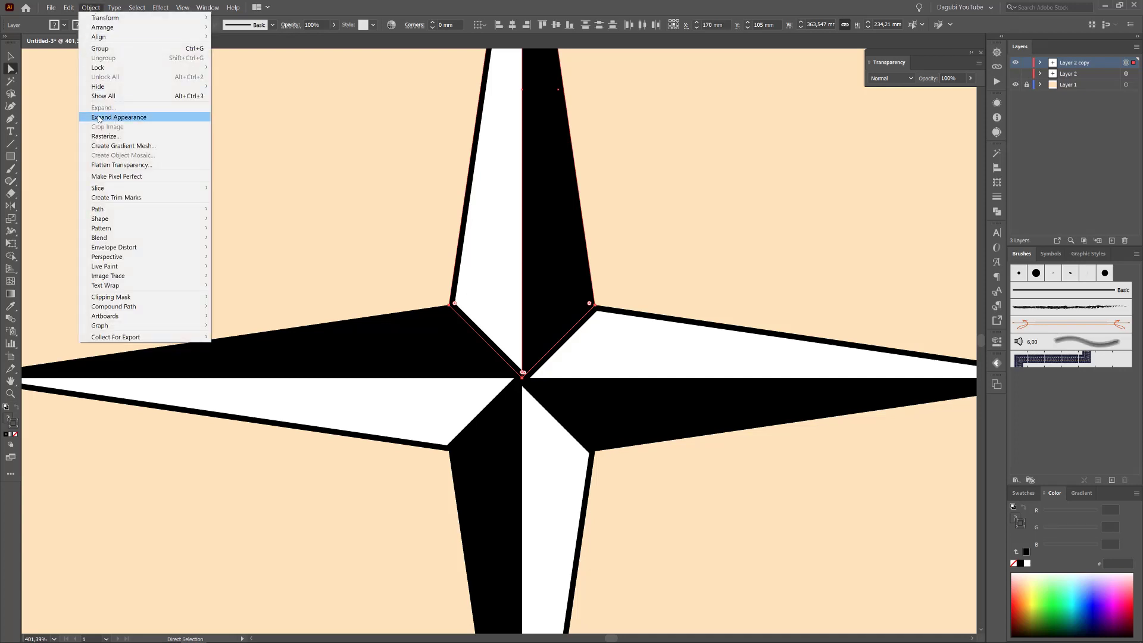
{"action": "left_click", "coordinate": [101, 117]}
{"action": "left_click", "coordinate": [997, 211]}
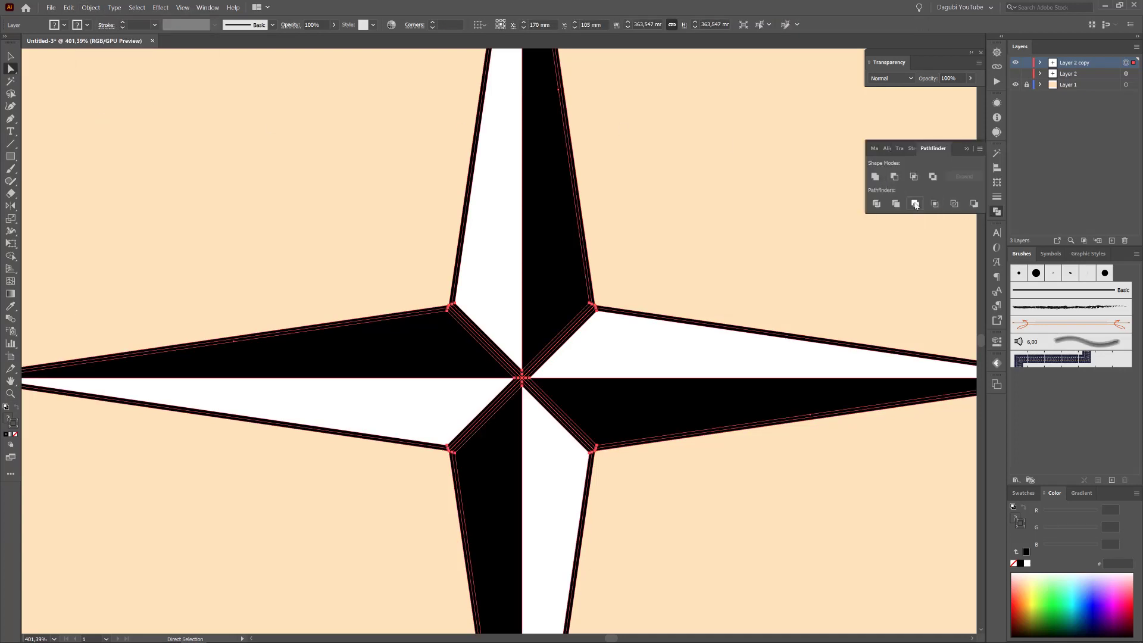
{"action": "left_click", "coordinate": [914, 204]}
{"action": "left_click", "coordinate": [840, 192]}
Step: Move the compound path beneath the other paths of the merged star and ungroup the artwork
{"action": "key", "text": "ctrl+0"}
{"action": "left_click", "coordinate": [1041, 62], "text": "alt"}
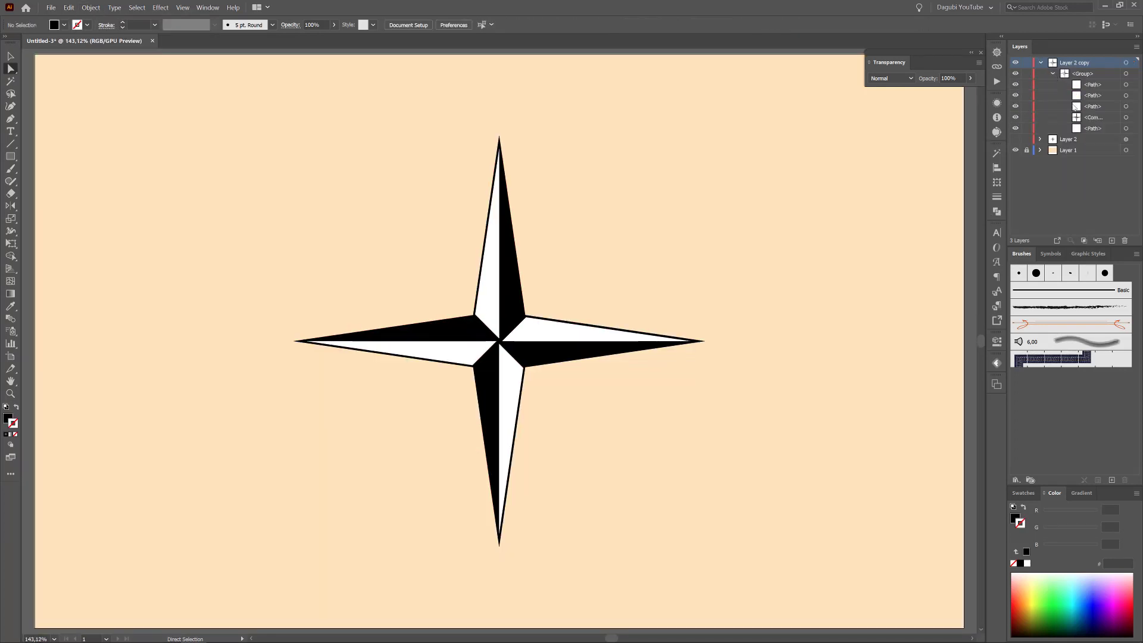
{"action": "left_click_drag", "start_coordinate": [1076, 117], "coordinate": [1076, 131]}
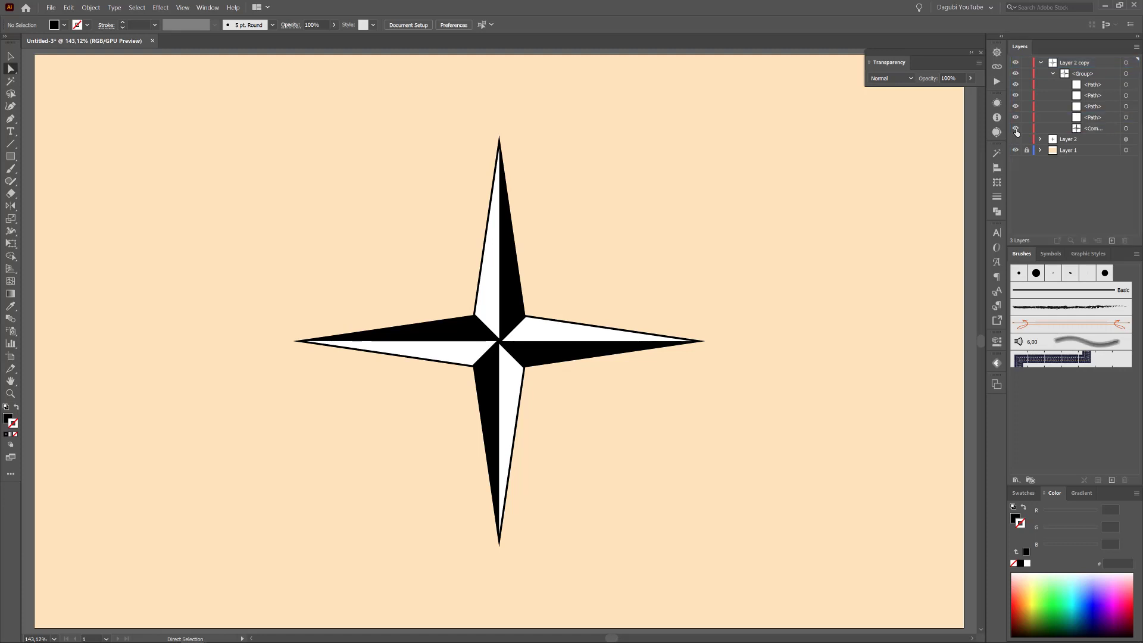
{"action": "left_click", "coordinate": [1125, 63]}
{"action": "left_click", "coordinate": [91, 8]}
{"action": "left_click", "coordinate": [98, 59]}
Step: Place the original Layer 2 above its copy and make it visible again
{"action": "left_click", "coordinate": [1041, 63]}
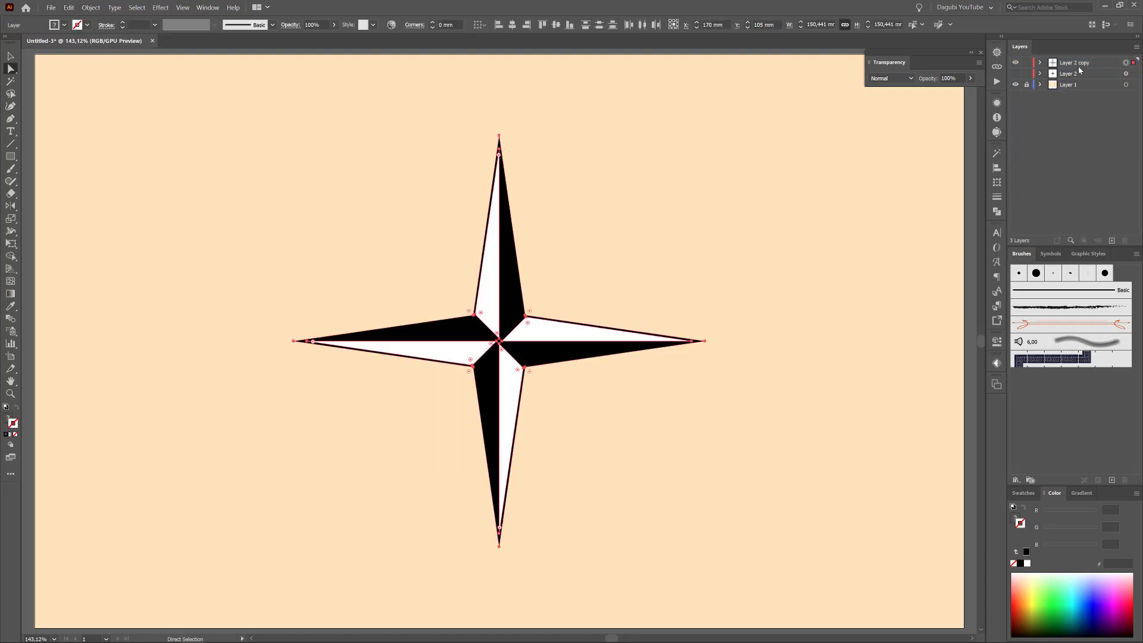
{"action": "left_click_drag", "start_coordinate": [1079, 70], "coordinate": [1079, 59]}
Step: Rotate the copied star 45° and scale it down proportionally from its centre, with an upright bounding size of about 82 mm
{"action": "left_click", "coordinate": [1126, 74]}
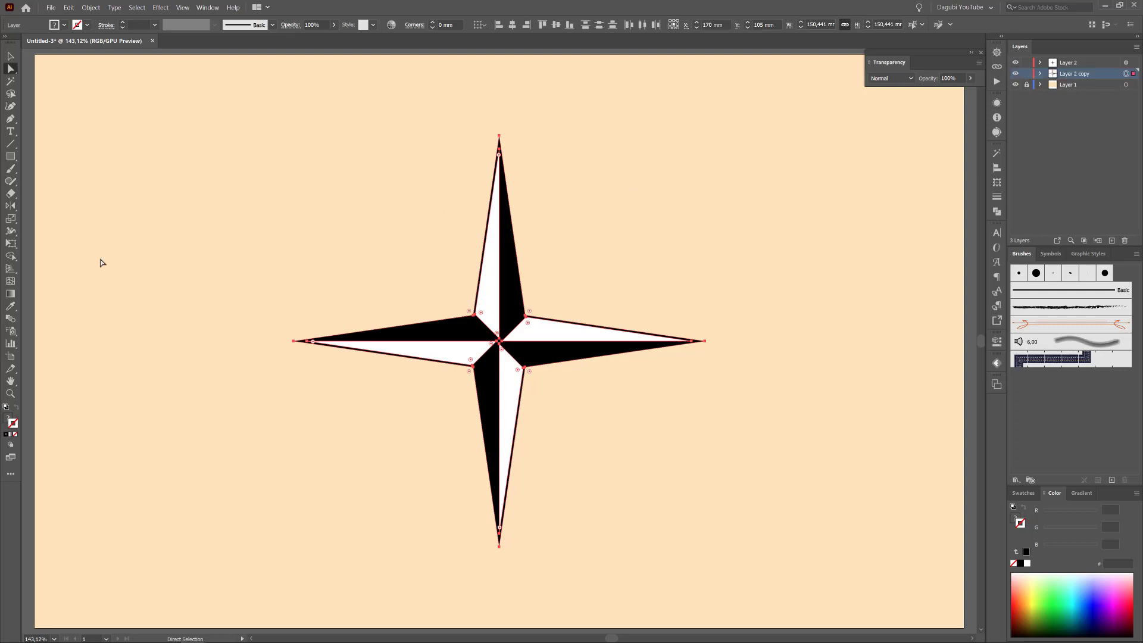
{"action": "left_click", "coordinate": [10, 243]}
{"action": "left_click_drag", "start_coordinate": [711, 127], "coordinate": [796, 242]}
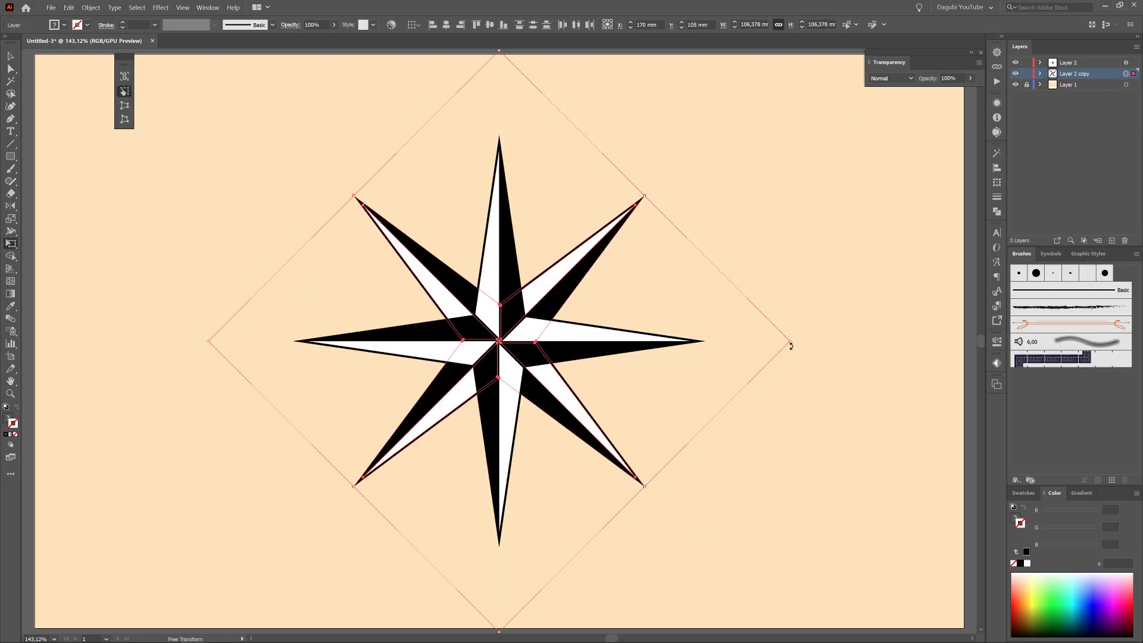
{"action": "left_click_drag", "start_coordinate": [790, 346], "coordinate": [722, 341]}
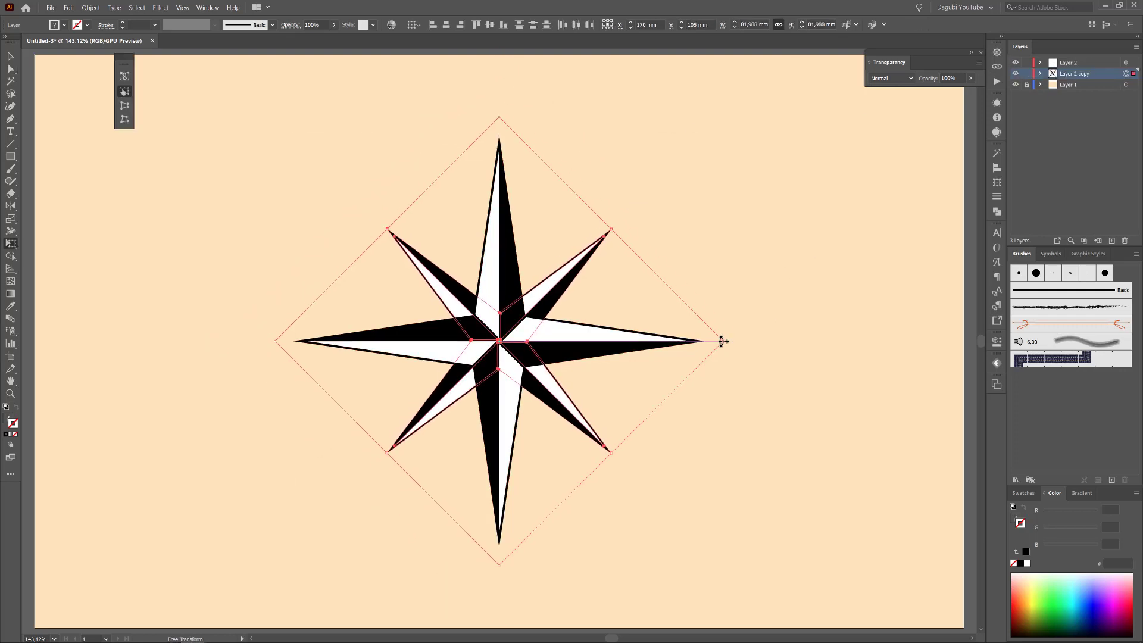
Step: Duplicate the white spike at the top of Layer 2 and shrink the copy to about 6.3 × 24.7 mm
{"action": "left_click", "coordinate": [1040, 63]}
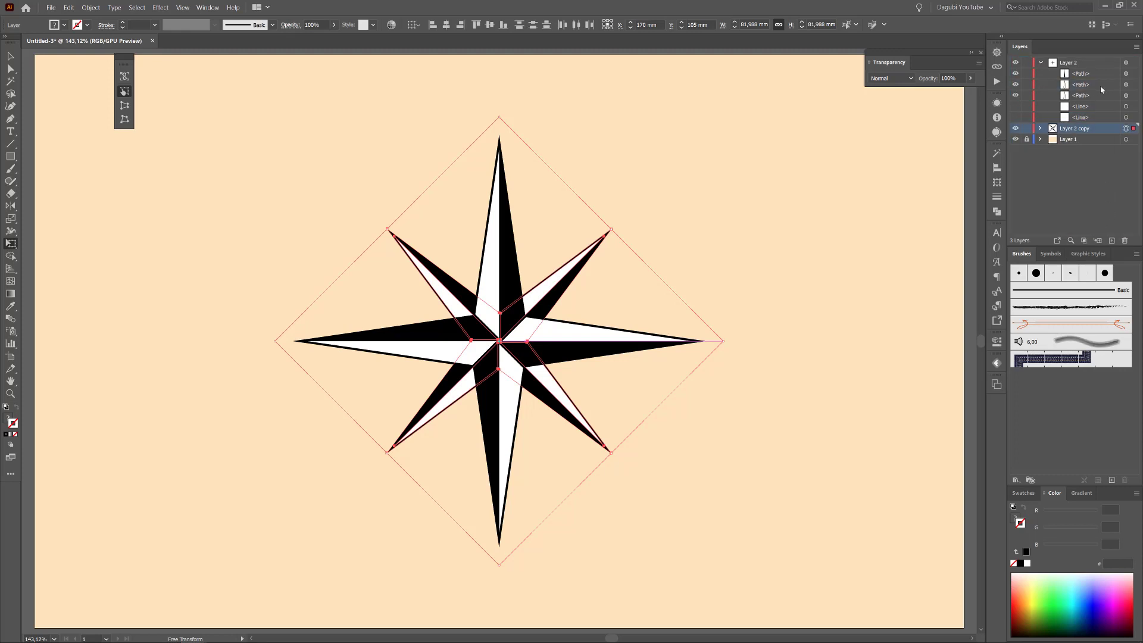
{"action": "left_click", "coordinate": [1125, 73]}
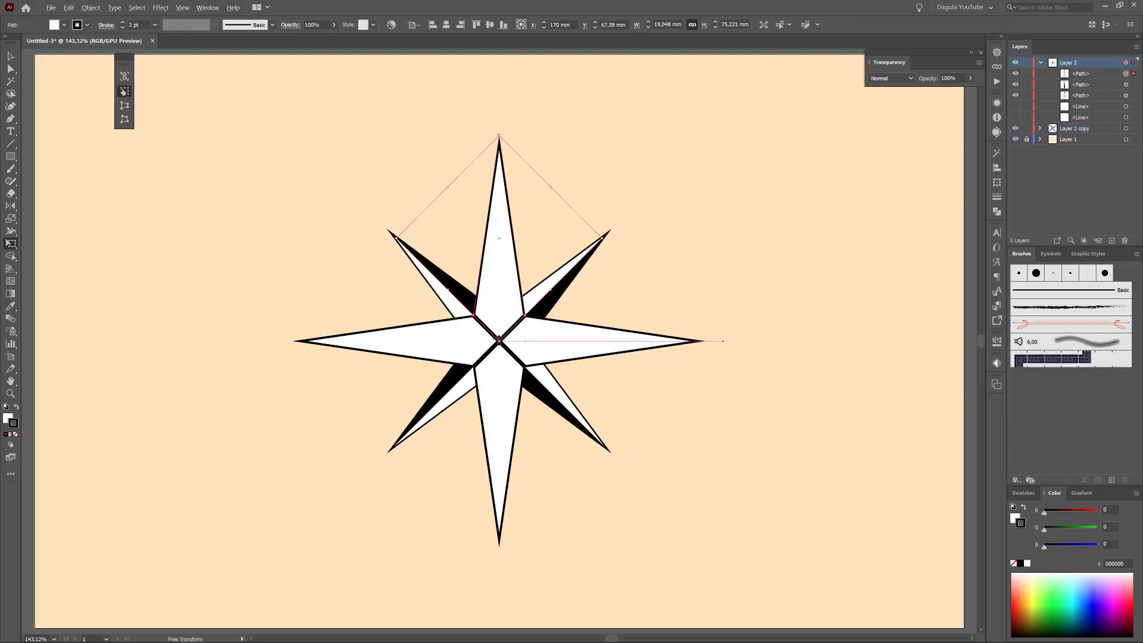
{"action": "mouse_move", "coordinate": [499, 338]}
{"action": "left_mouse_down"}
{"action": "mouse_move", "coordinate": [511, 273]}
{"action": "mouse_move", "coordinate": [500, 263]}
{"action": "left_mouse_up"}
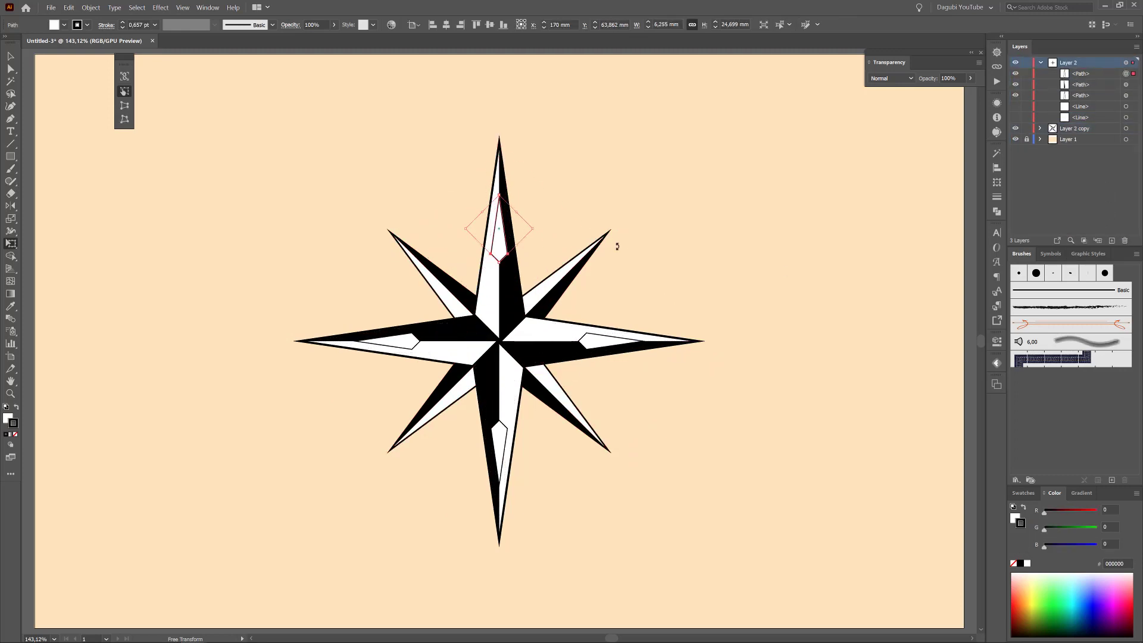
Step: Move the small spike up to the tip of the upper ray and scale it down to about 4.1 × 16.1 mm
{"action": "key", "text": "shift+Up"}
{"action": "key", "text": "shift+Up"}
{"action": "key", "text": "shift+Up"}
{"action": "key", "text": "shift+Up"}
{"action": "key", "text": "shift+Up"}
{"action": "key", "text": "shift+Up"}
{"action": "key", "text": "shift+Up"}
{"action": "key", "text": "shift+Up"}
{"action": "key", "text": "shift+Up"}
{"action": "left_click_drag", "start_coordinate": [532, 141], "coordinate": [518, 141]}
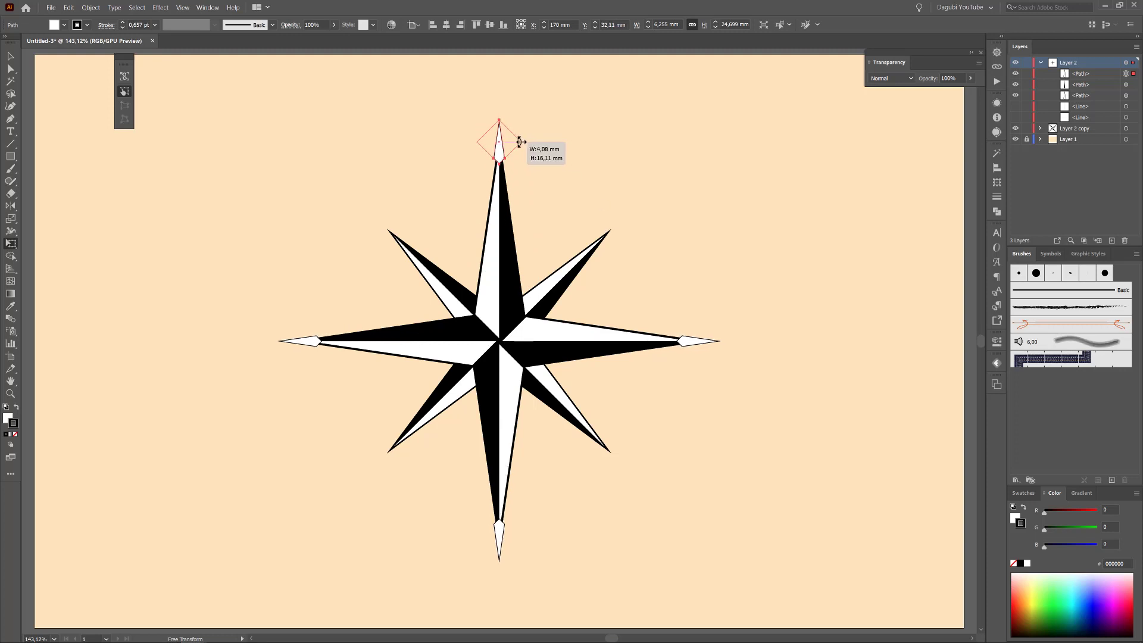
Step: Set the stroke of the small tip shape to 1.5 pt
{"action": "left_click", "coordinate": [122, 22]}
{"action": "left_click", "coordinate": [122, 22]}
{"action": "left_click", "coordinate": [123, 27]}
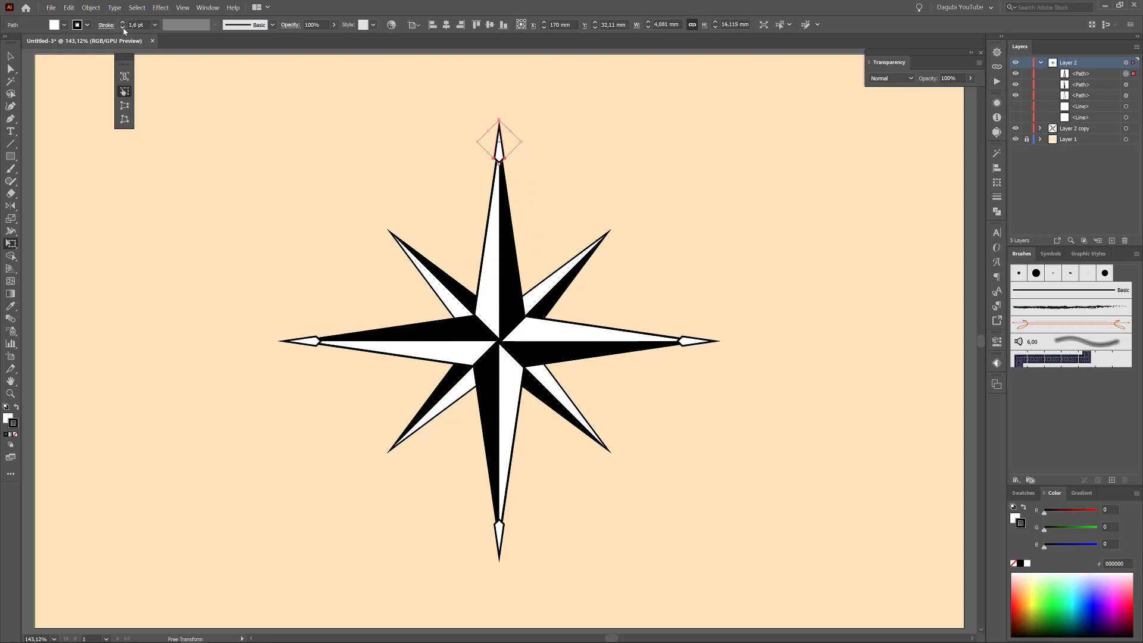
Step: Duplicate the small tip shape, placing the copy near the base of the upper ray and enlarging it slightly
{"action": "left_click_drag", "start_coordinate": [1104, 80], "coordinate": [1109, 159]}
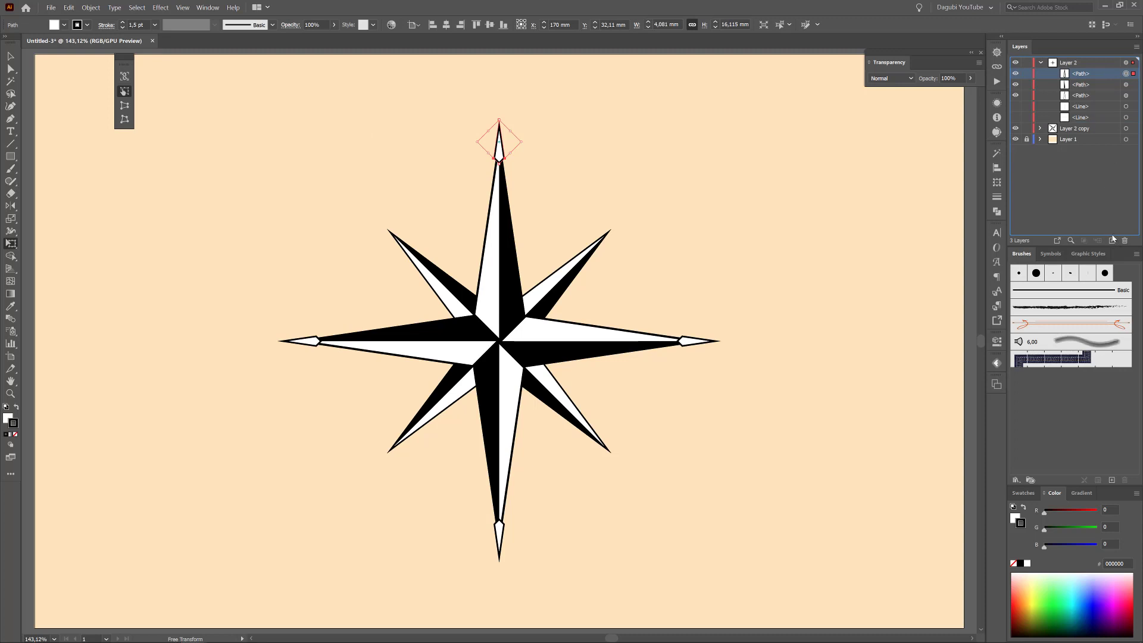
{"action": "left_click_drag", "start_coordinate": [1113, 238], "coordinate": [1111, 240]}
{"action": "left_click", "coordinate": [1124, 74]}
{"action": "key", "text": "shift+Down"}
{"action": "key", "text": "shift+Down"}
{"action": "key", "text": "shift+Down"}
{"action": "key", "text": "shift+Down"}
{"action": "key", "text": "shift+Down"}
{"action": "key", "text": "shift+Down"}
{"action": "key", "text": "shift+Down"}
{"action": "key", "text": "shift+Down"}
{"action": "key", "text": "shift+Down"}
{"action": "key", "text": "shift+Down"}
{"action": "key", "text": "shift+Down"}
{"action": "key", "text": "shift+Down"}
{"action": "key", "text": "shift+Down"}
{"action": "key", "text": "shift+Down"}
{"action": "key", "text": "shift+Down"}
{"action": "key", "text": "shift+Down"}
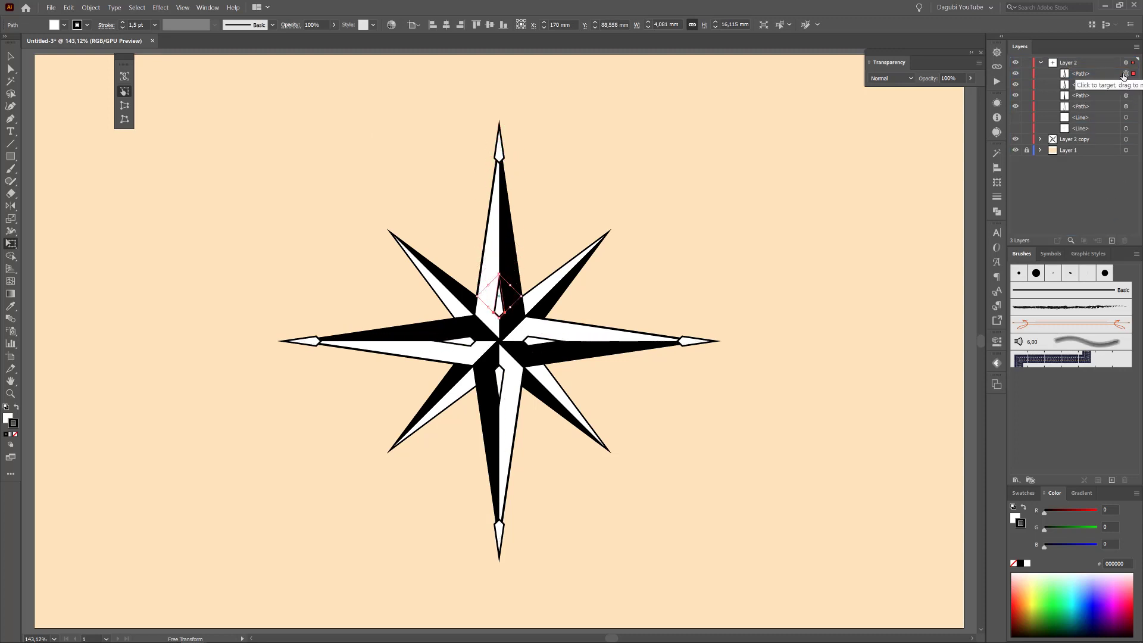
{"action": "left_click_drag", "start_coordinate": [521, 296], "coordinate": [529, 299]}
{"action": "left_click", "coordinate": [780, 204], "text": "ctrl"}
Step: Draw a white circle about 26 mm across with a 1 pt stroke, centred on the star in a new layer above Layer 2
{"action": "left_click", "coordinate": [1071, 63]}
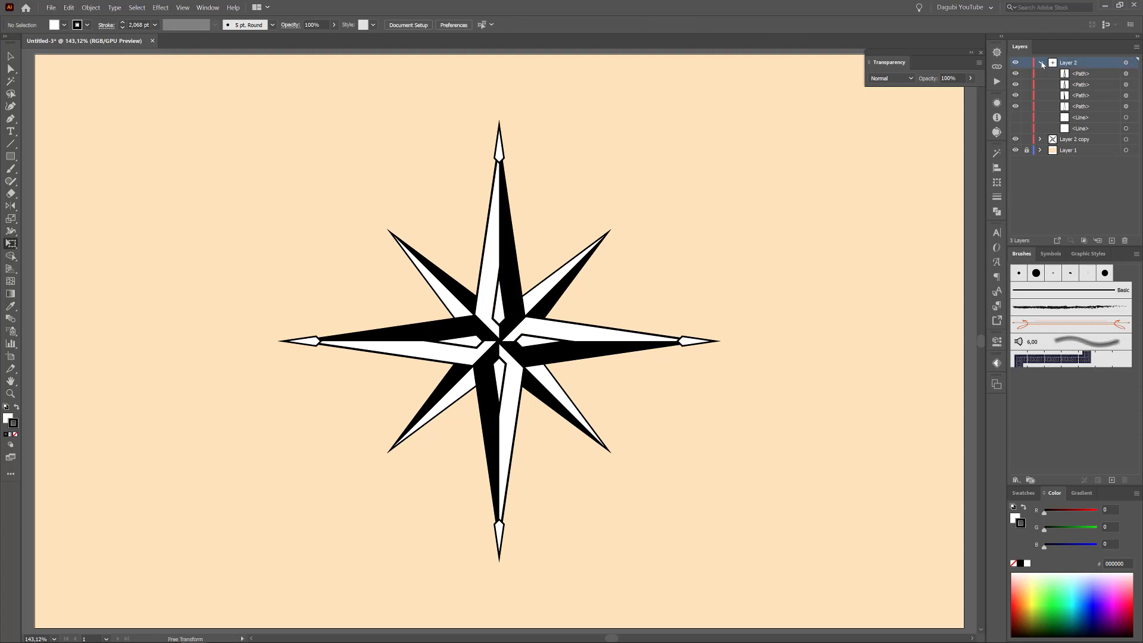
{"action": "left_click", "coordinate": [1040, 62]}
{"action": "left_click_drag", "start_coordinate": [9, 159], "coordinate": [62, 181]}
{"action": "left_click_drag", "start_coordinate": [424, 211], "coordinate": [588, 373]}
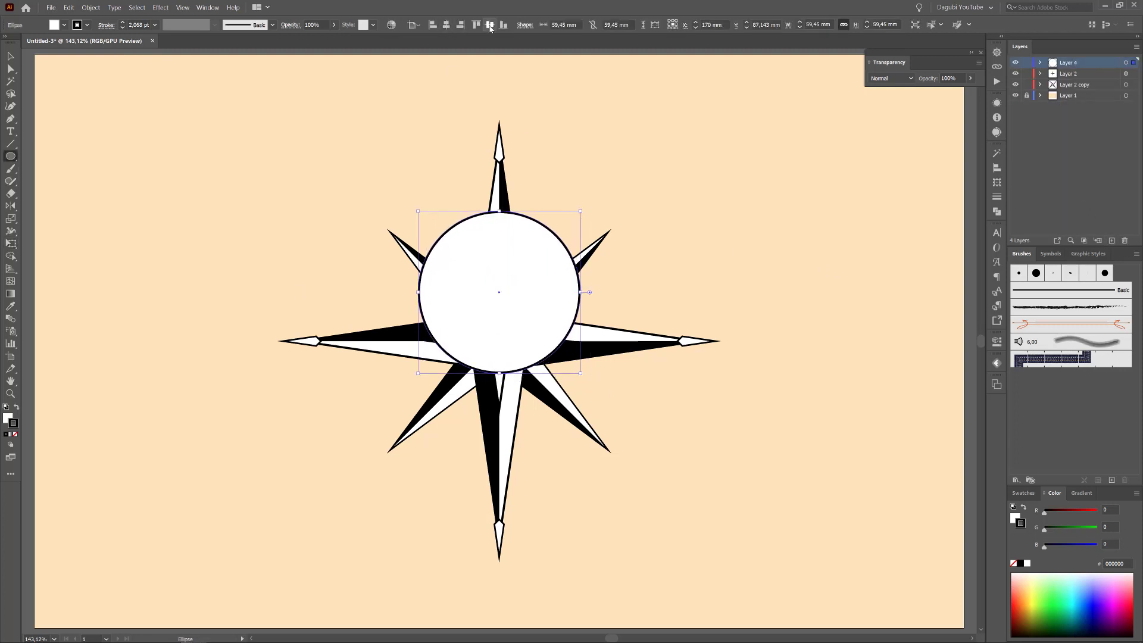
{"action": "key", "text": "Delete"}
{"action": "left_click_drag", "start_coordinate": [498, 341], "coordinate": [537, 303]}
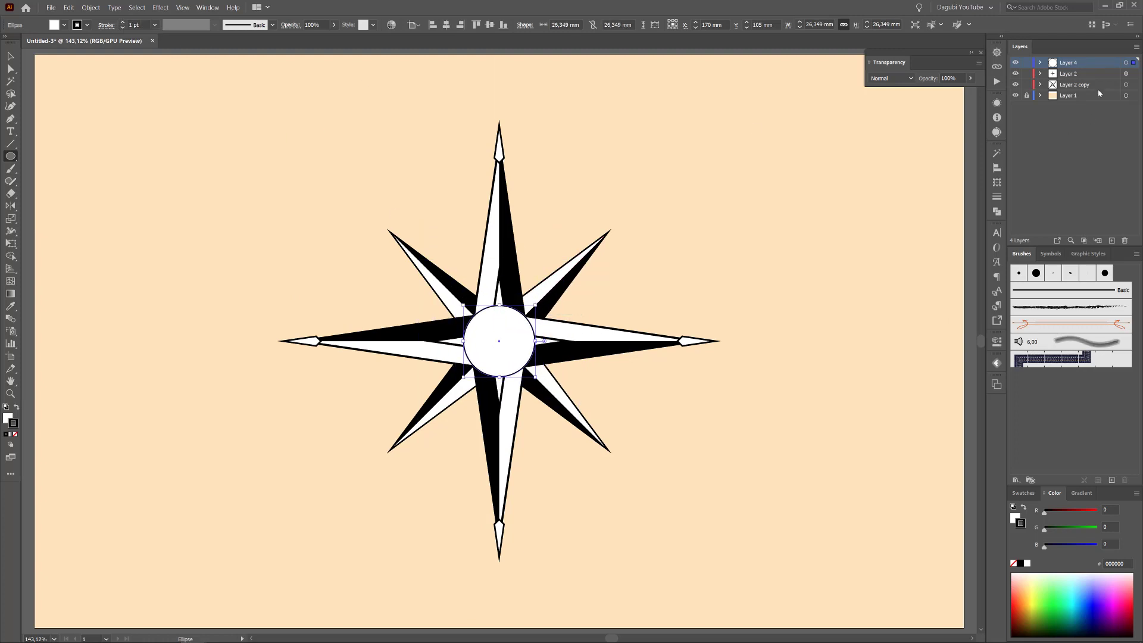
Step: Duplicate the circle's layer beneath the star layers and enlarge the copied circle from its centre to about 64 mm across
{"action": "left_click_drag", "start_coordinate": [1110, 240], "coordinate": [1112, 241]}
{"action": "left_click_drag", "start_coordinate": [1093, 66], "coordinate": [1089, 100]}
{"action": "left_click_drag", "start_coordinate": [535, 304], "coordinate": [583, 242]}
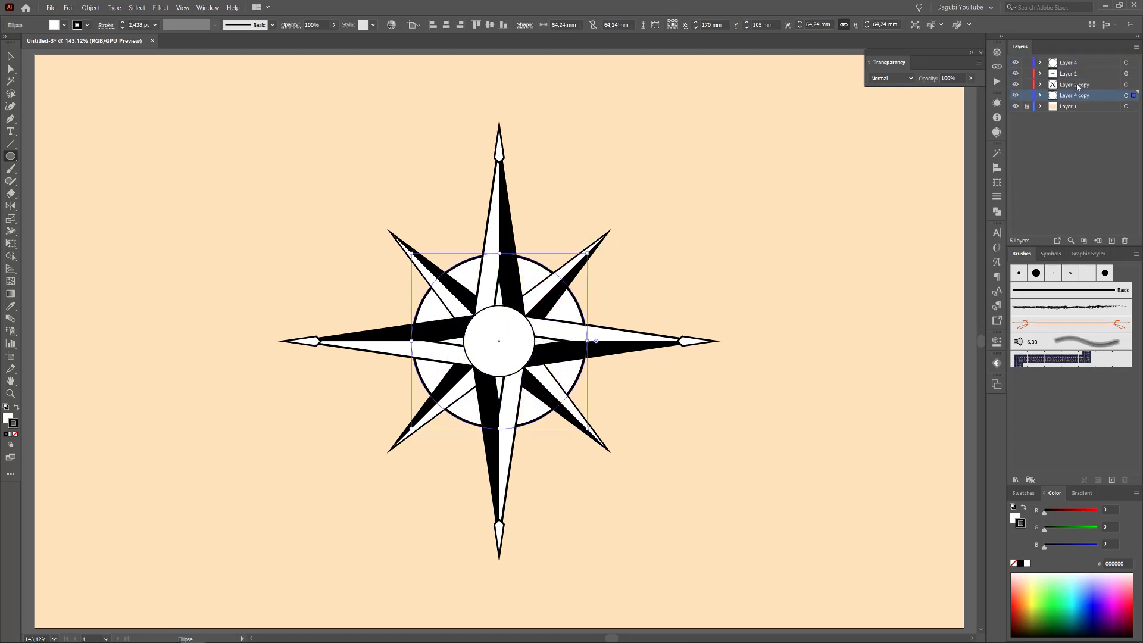
Step: Duplicate the diagonal star layer beneath the large white circle and apply a Transform effect with a 22.5° angle and 3 copies
{"action": "left_click_drag", "start_coordinate": [1078, 86], "coordinate": [1088, 113]}
{"action": "left_click", "coordinate": [1125, 107]}
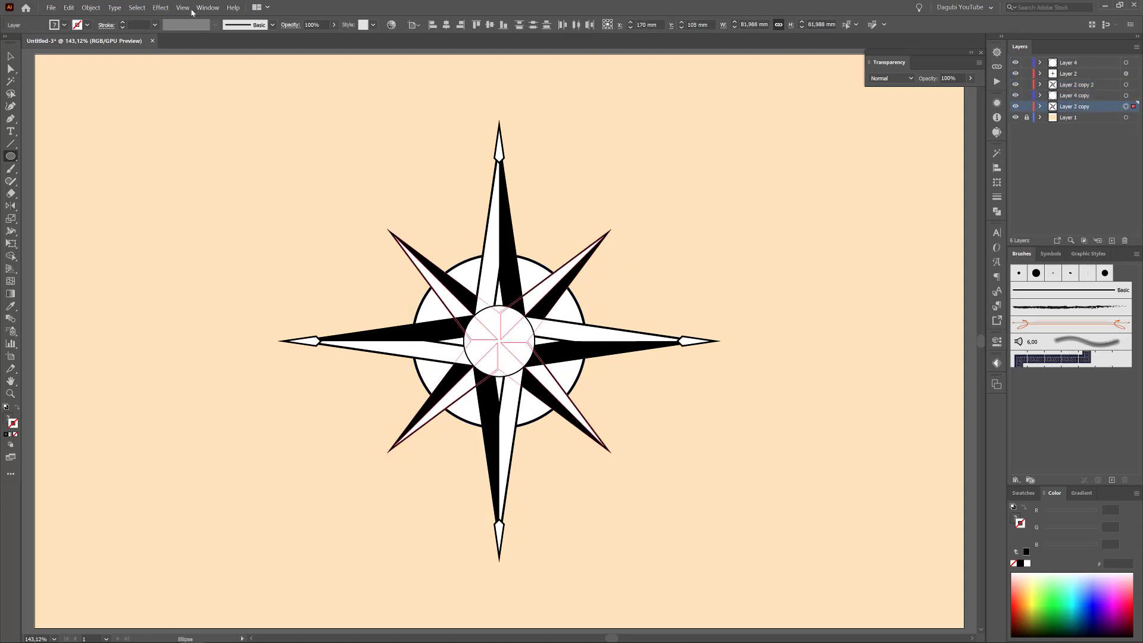
{"action": "left_click", "coordinate": [160, 7]}
{"action": "mouse_move", "coordinate": [238, 99]}
{"action": "left_click", "coordinate": [304, 130]}
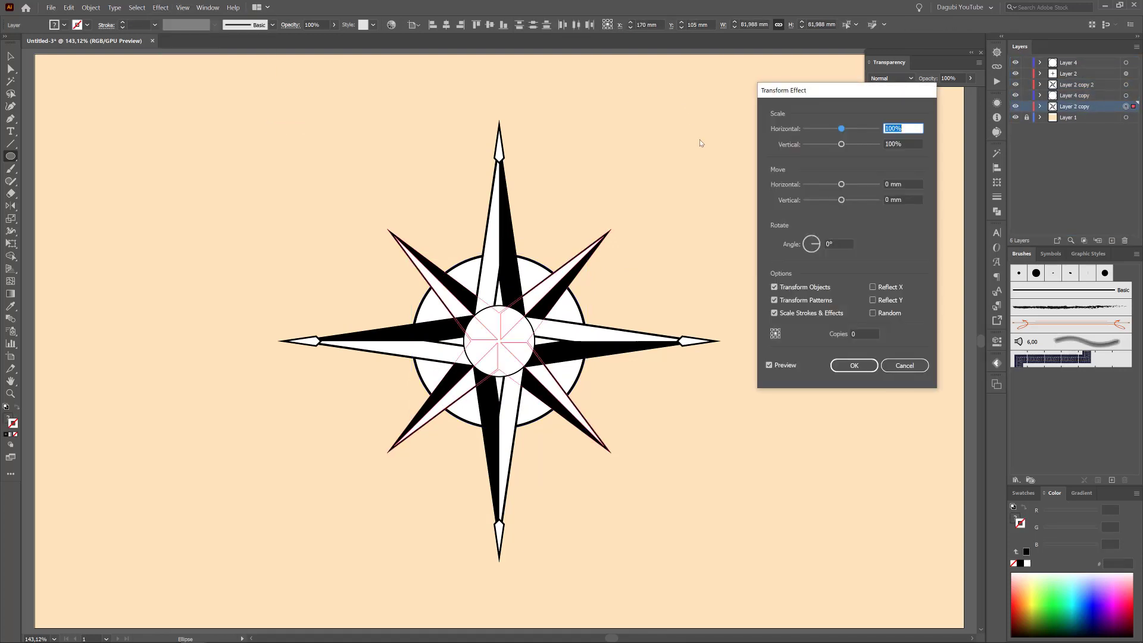
{"action": "key", "text": "Tab"}
{"action": "key", "text": "Tab"}
{"action": "key", "text": "Tab"}
{"action": "key", "text": "Tab"}
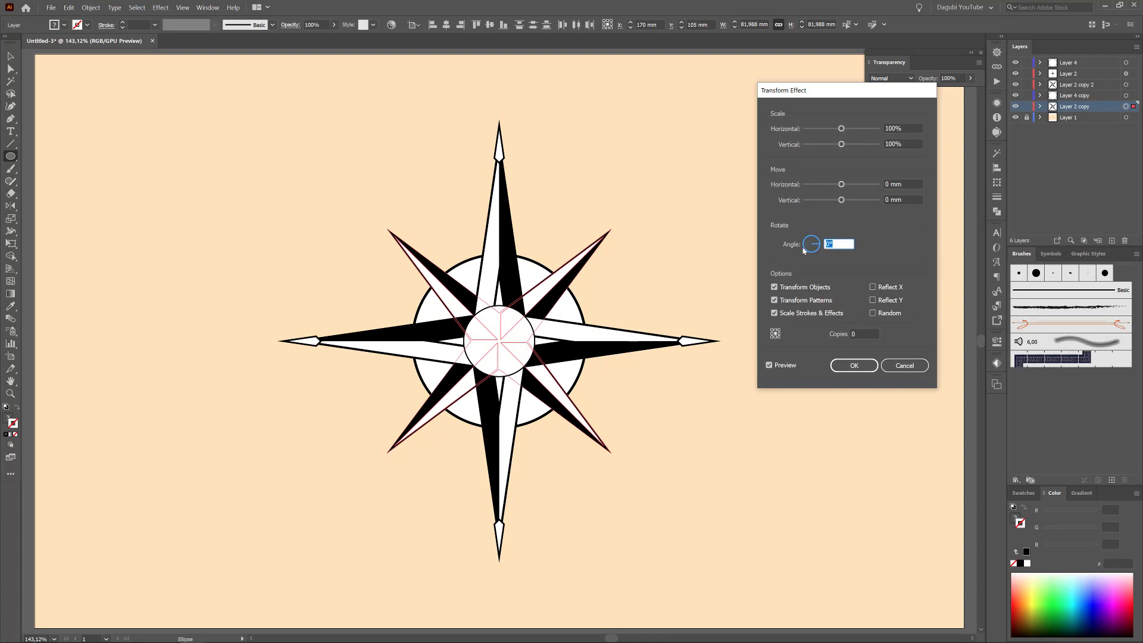
{"action": "left_click", "coordinate": [872, 334]}
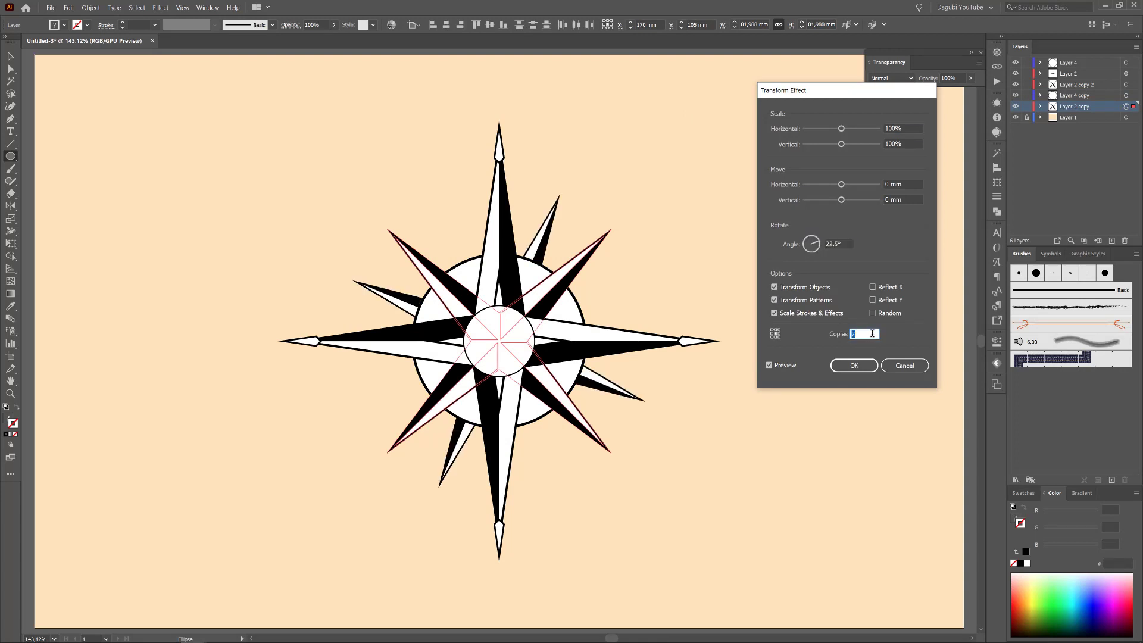
{"action": "key", "text": "Up"}
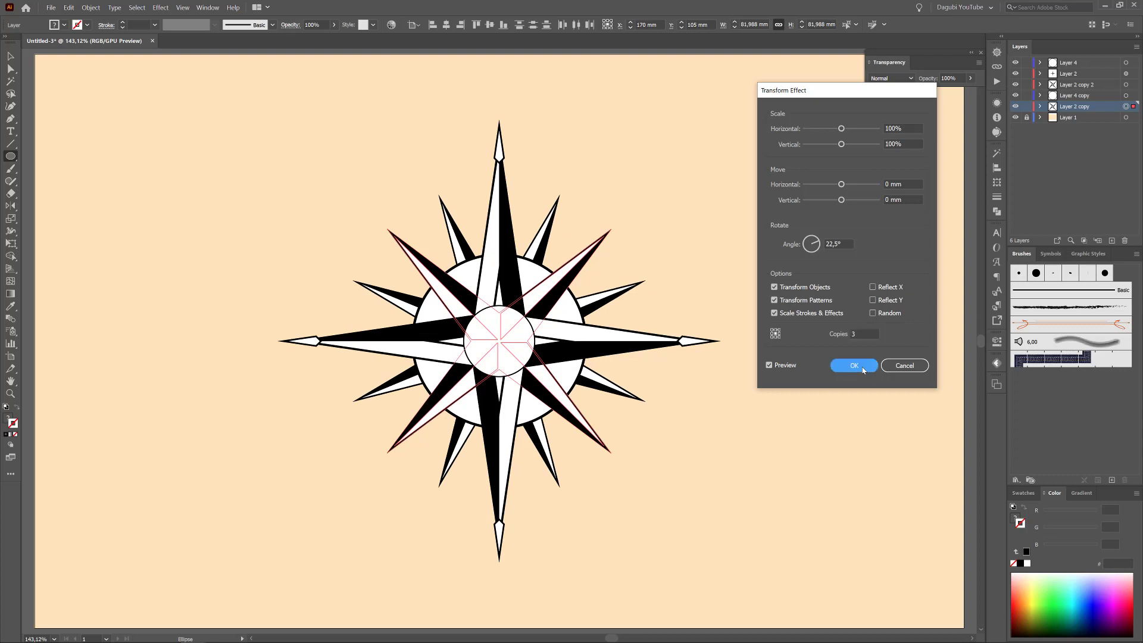
{"action": "left_click", "coordinate": [854, 365]}
Step: Shrink the lowest star copy from its centre to about 64 mm wide and slightly enlarge the large white circle from its centre
{"action": "key", "text": "e"}
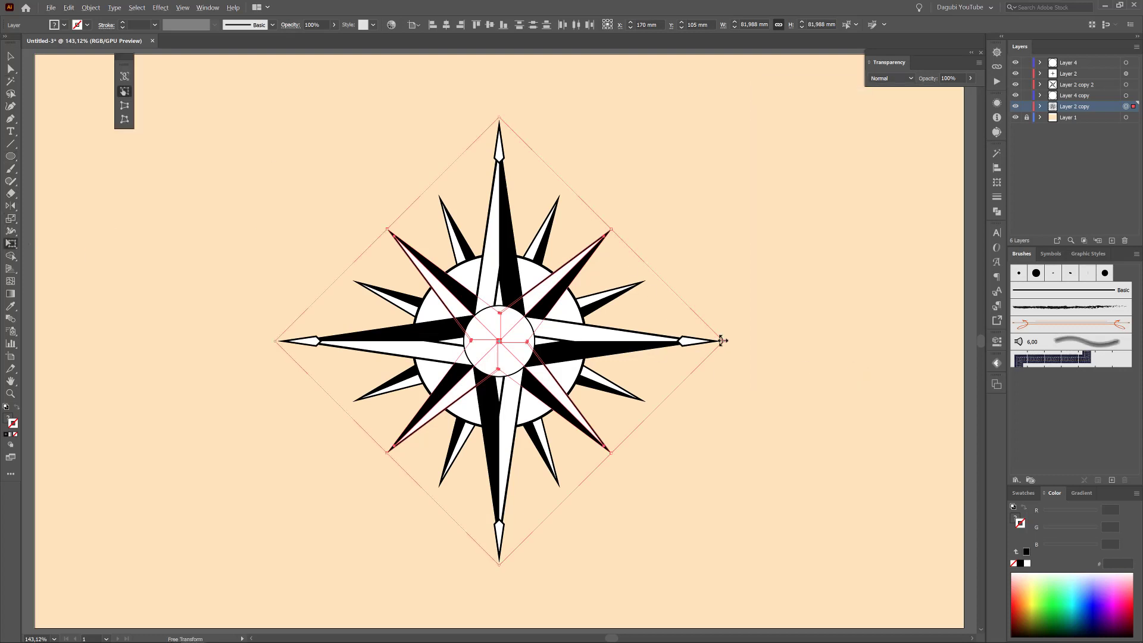
{"action": "left_click_drag", "start_coordinate": [722, 340], "coordinate": [673, 341]}
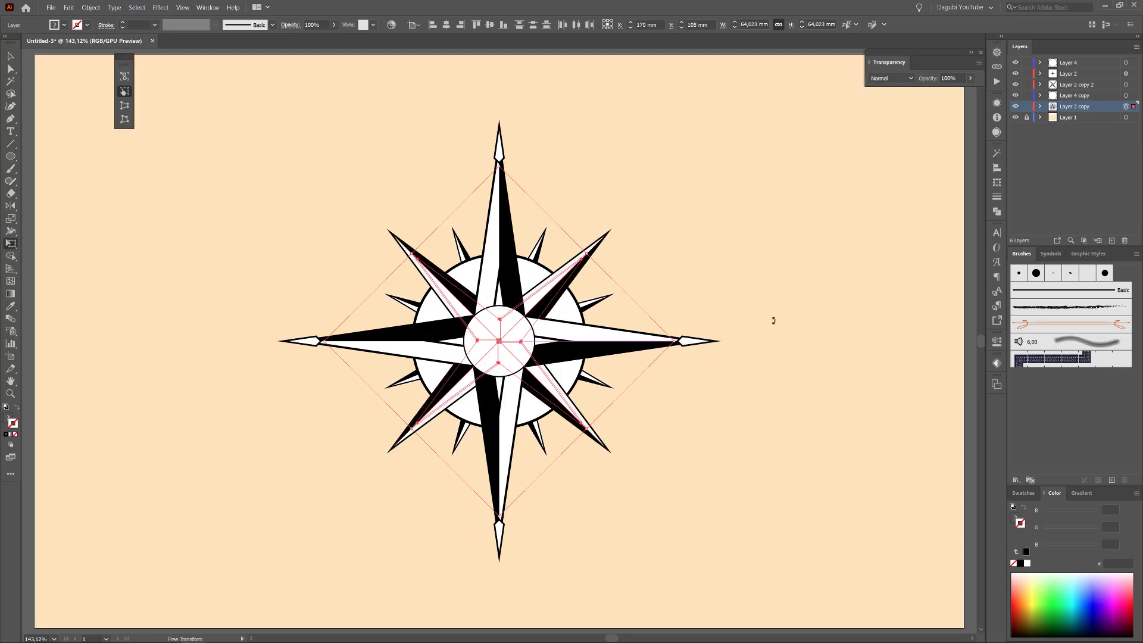
{"action": "left_click", "coordinate": [1125, 95]}
{"action": "left_click_drag", "start_coordinate": [582, 255], "coordinate": [585, 250]}
{"action": "left_click", "coordinate": [806, 147], "text": "ctrl"}
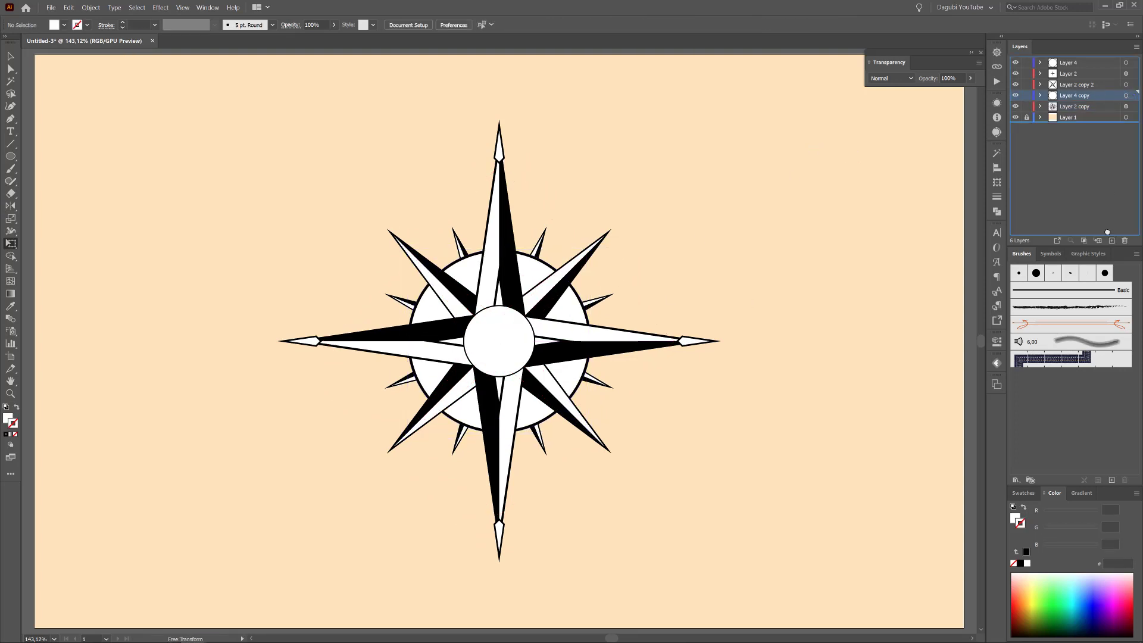
Step: Duplicate the large circle's layer beneath the stars, enlarge the copy to about 135 mm, thin its stroke to about 2 pt and remove its fill
{"action": "left_click_drag", "start_coordinate": [1074, 95], "coordinate": [1111, 240]}
{"action": "left_click_drag", "start_coordinate": [1104, 122], "coordinate": [1105, 123]}
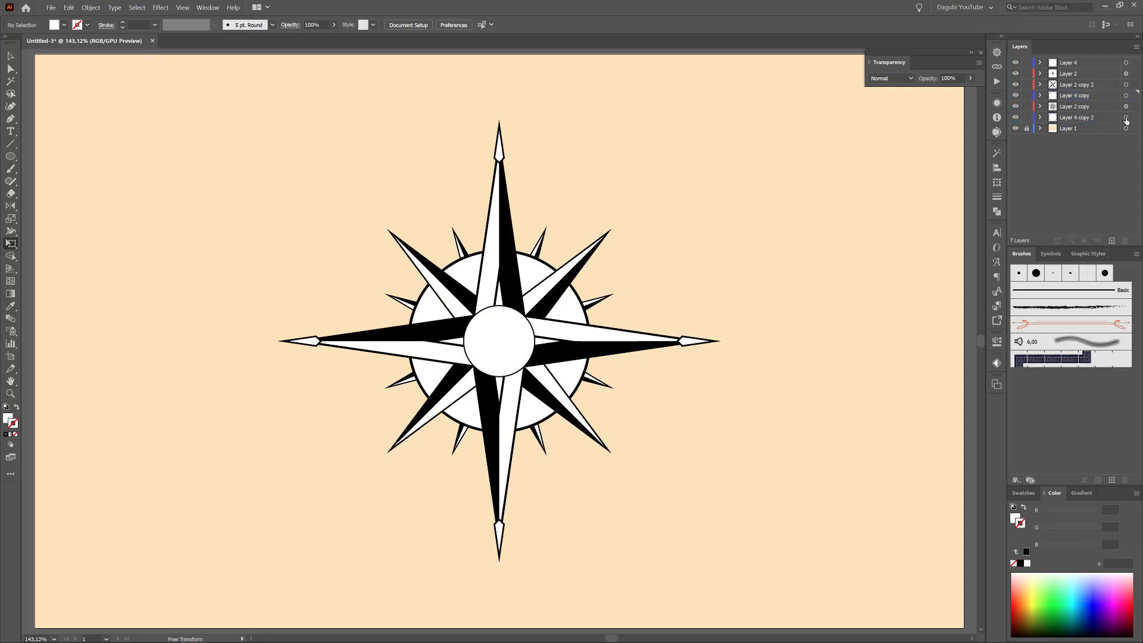
{"action": "left_click", "coordinate": [1125, 119]}
{"action": "left_click_drag", "start_coordinate": [587, 252], "coordinate": [682, 157]}
{"action": "left_click", "coordinate": [123, 28]}
{"action": "left_click", "coordinate": [122, 28]}
{"action": "left_click", "coordinate": [123, 27]}
{"action": "left_click", "coordinate": [1013, 564]}
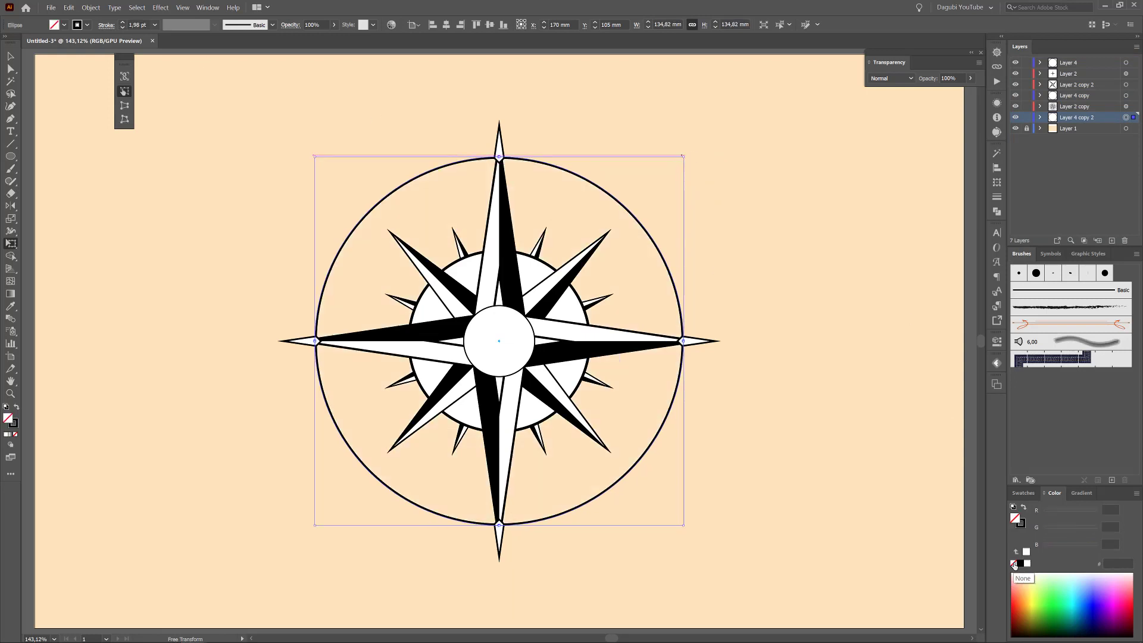
Step: Add a copy of the outer ring in its layer, shrink it from the centre to about 90 mm and set a 1 pt stroke
{"action": "left_click", "coordinate": [1040, 117]}
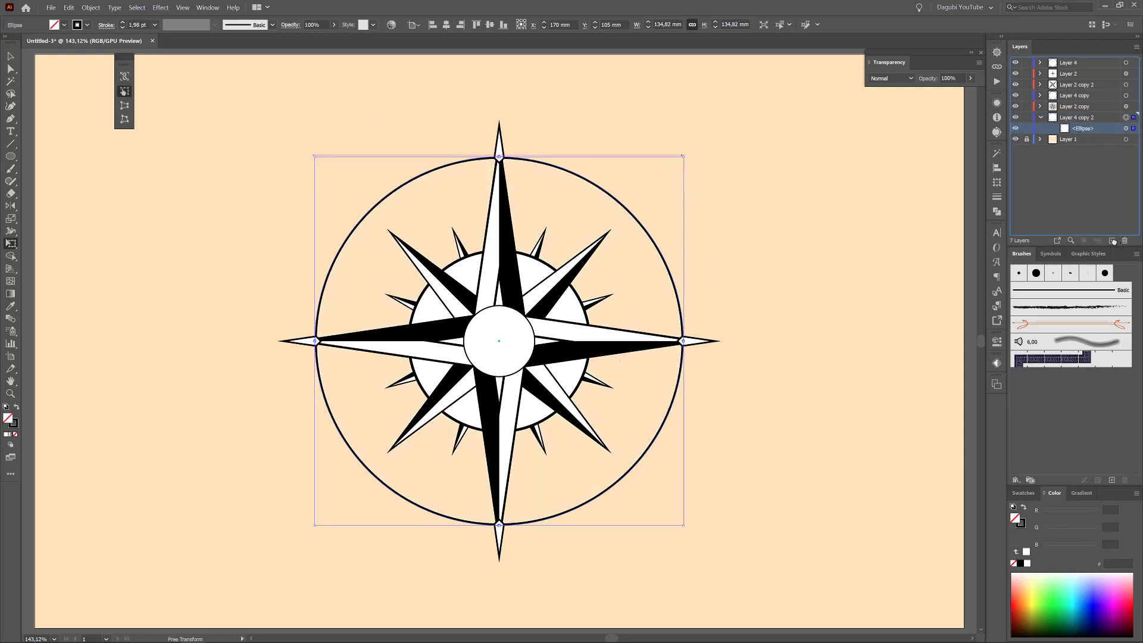
{"action": "mouse_move", "coordinate": [682, 156]}
{"action": "left_mouse_down"}
{"action": "mouse_move", "coordinate": [615, 212]}
{"action": "mouse_move", "coordinate": [622, 217]}
{"action": "left_mouse_up"}
{"action": "left_click", "coordinate": [122, 27]}
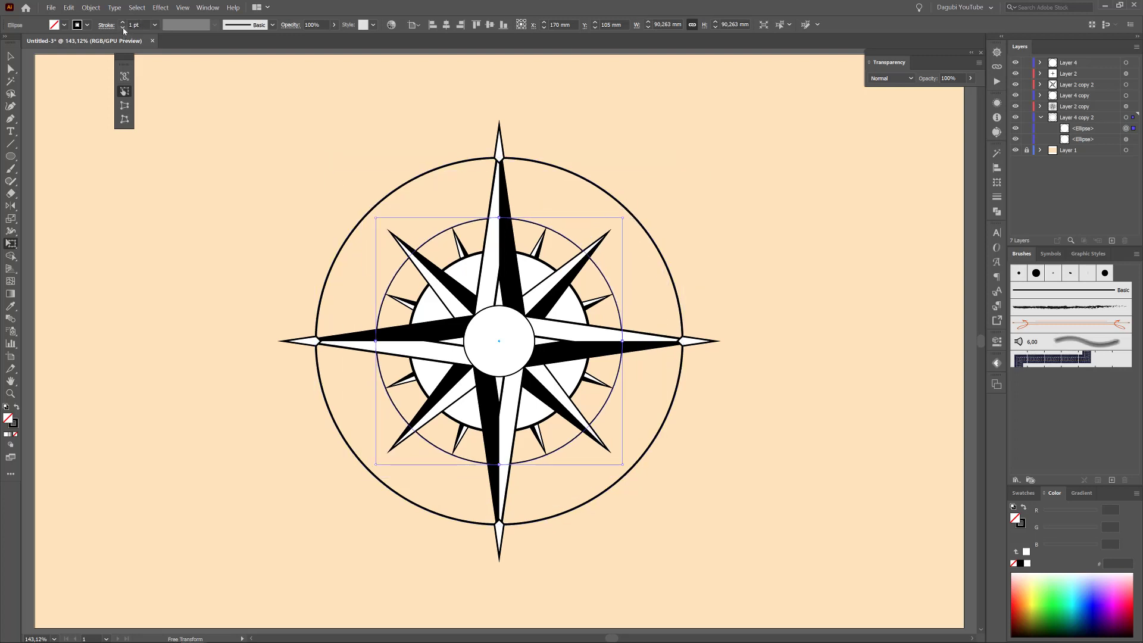
Step: Copy the inner ring in place, enlarge it from the centre to about 115 mm and set its stroke to 1.5 pt
{"action": "key", "text": "ctrl+c"}
{"action": "key", "text": "ctrl+f"}
{"action": "left_click_drag", "start_coordinate": [620, 218], "coordinate": [654, 188]}
{"action": "left_click", "coordinate": [122, 22]}
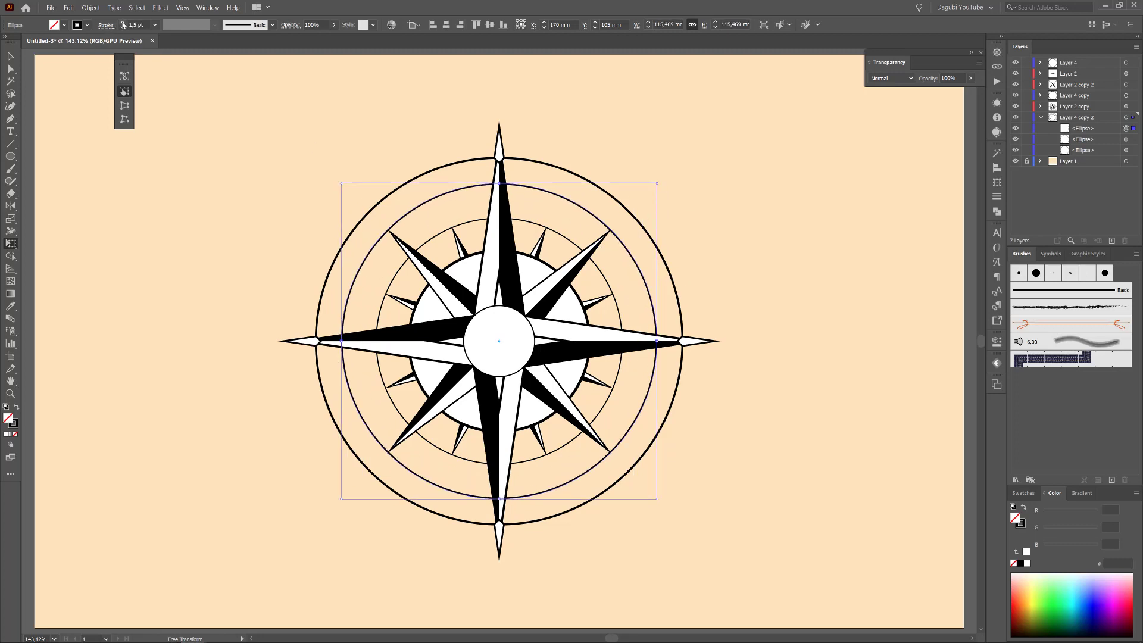
Step: Fine-tune the middle ring to about 116 mm and the inner ring to about 91 mm so they meet the star tips
{"action": "scroll", "coordinate": [597, 240], "scroll_direction": "up", "scroll_amount": 5}
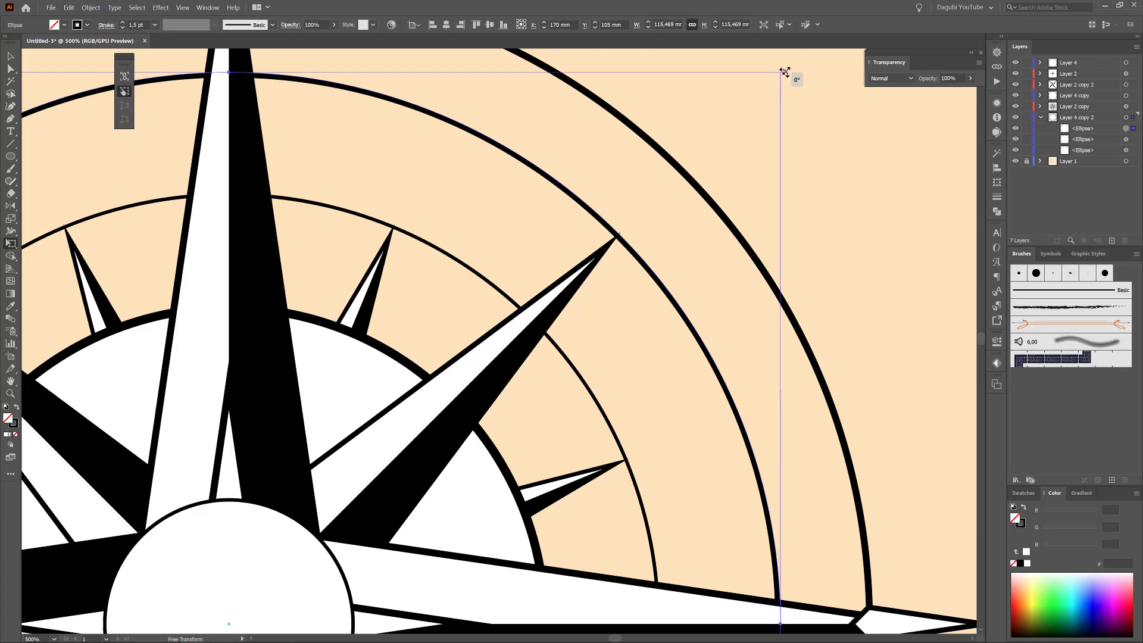
{"action": "left_click_drag", "start_coordinate": [782, 72], "coordinate": [783, 70]}
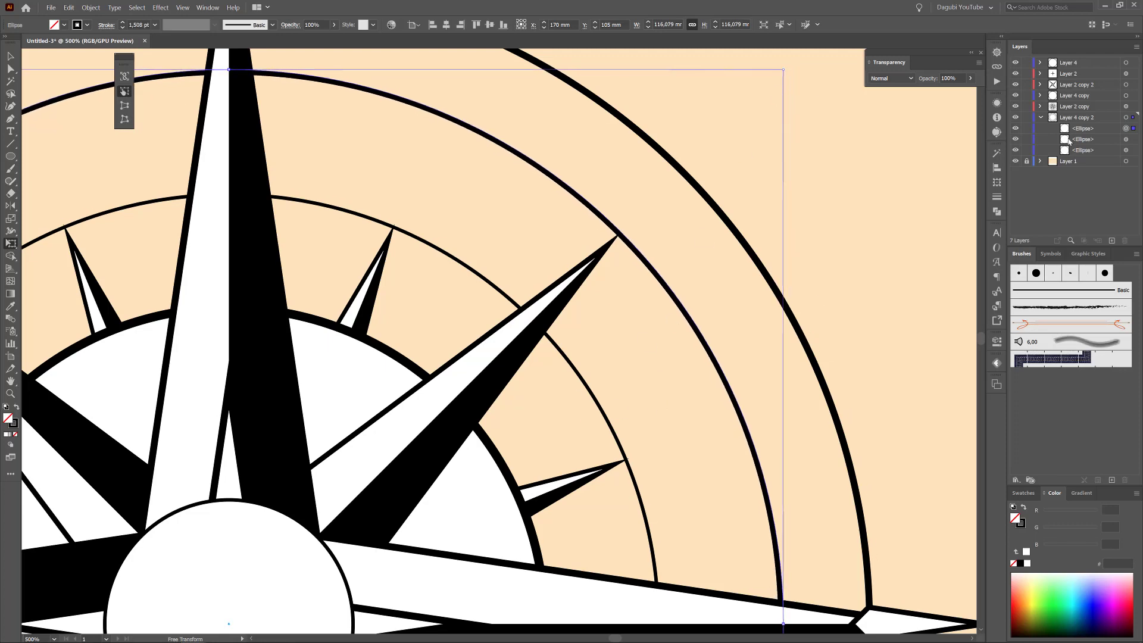
{"action": "left_click", "coordinate": [1125, 138]}
{"action": "left_click_drag", "start_coordinate": [658, 193], "coordinate": [659, 185]}
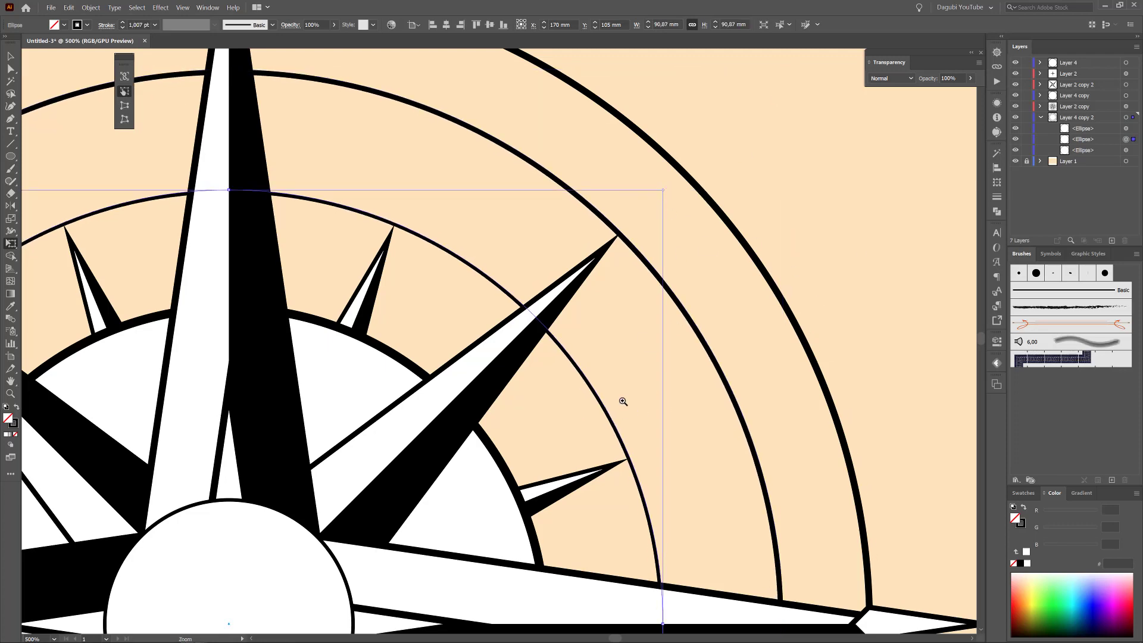
{"action": "key", "text": "ctrl+0"}
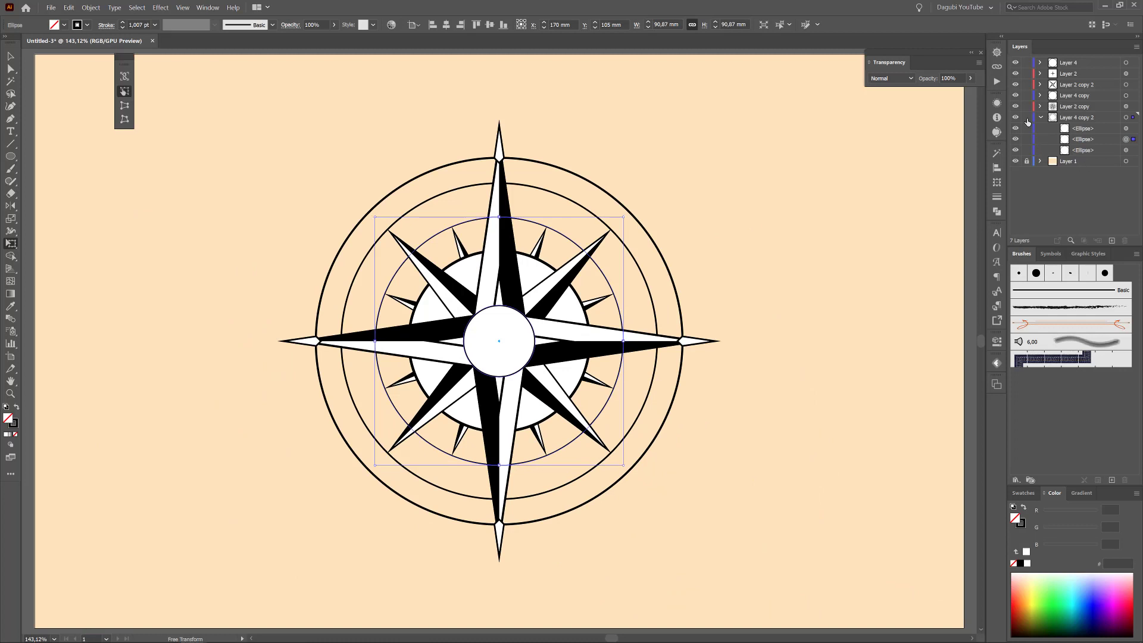
Step: Duplicate the main star layer, Layer 2, placing the copy just above the ring layer
{"action": "key", "text": "ctrl+shift+a"}
{"action": "left_click", "coordinate": [1081, 76]}
{"action": "left_click", "coordinate": [1016, 74]}
{"action": "left_click", "coordinate": [1015, 74]}
{"action": "left_click_drag", "start_coordinate": [1087, 75], "coordinate": [1089, 123]}
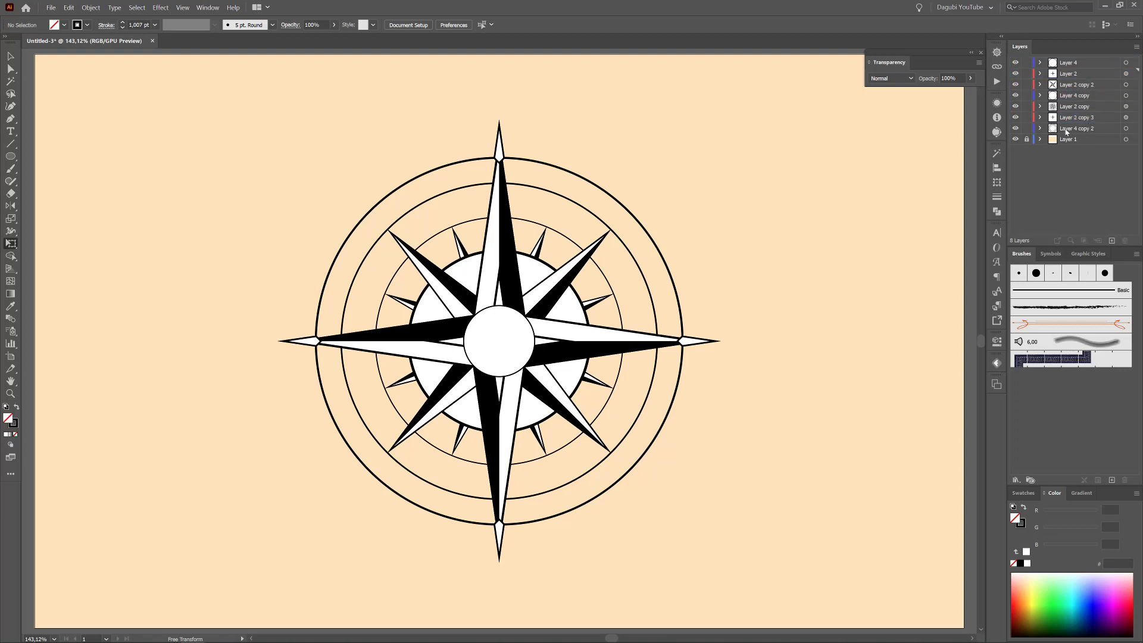
Step: Hide Layer 2 and, inside its copy, hide every path except the small tip shape
{"action": "left_click", "coordinate": [1039, 118]}
{"action": "left_click", "coordinate": [1015, 73]}
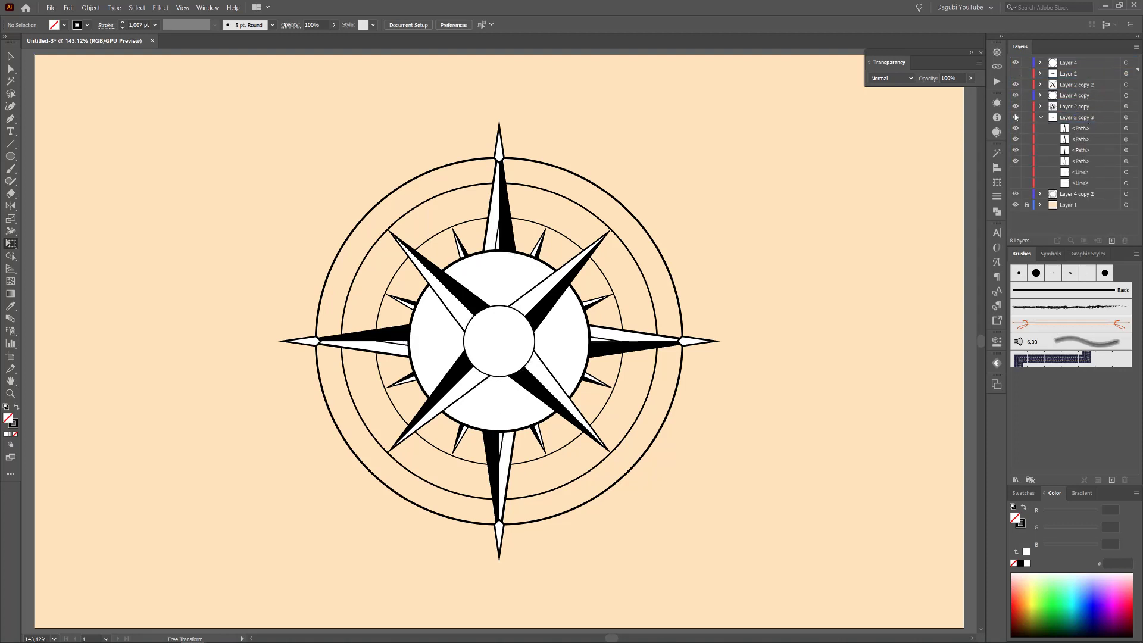
{"action": "left_click", "coordinate": [1016, 117]}
{"action": "left_click", "coordinate": [1016, 117]}
{"action": "left_click_drag", "start_coordinate": [1016, 154], "coordinate": [1015, 168]}
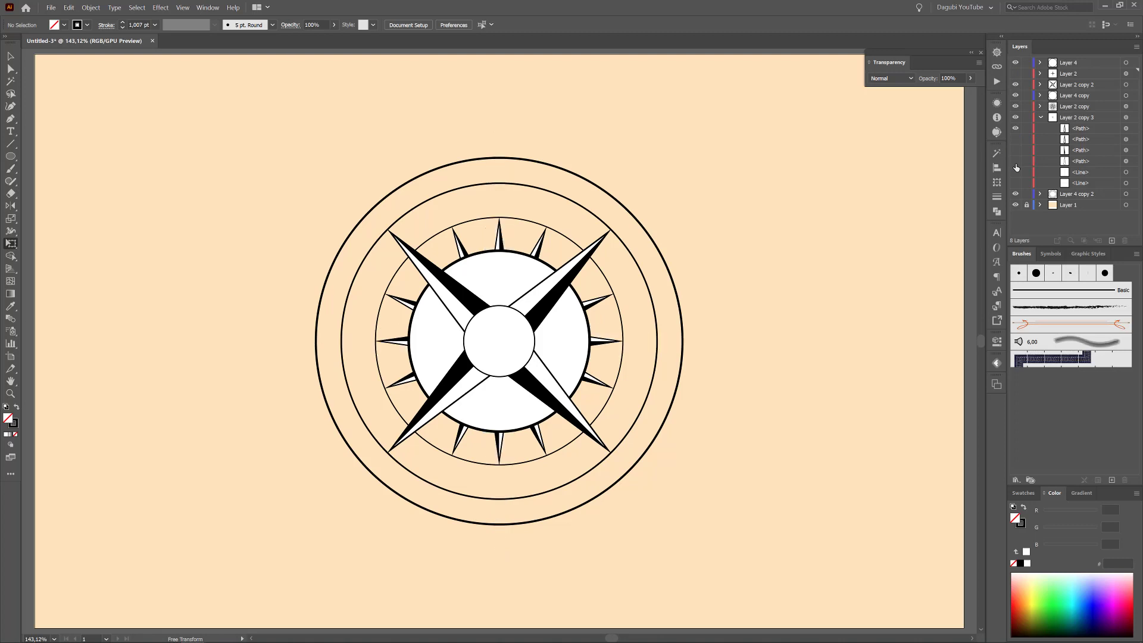
{"action": "left_click", "coordinate": [1016, 139]}
{"action": "left_click", "coordinate": [1016, 128]}
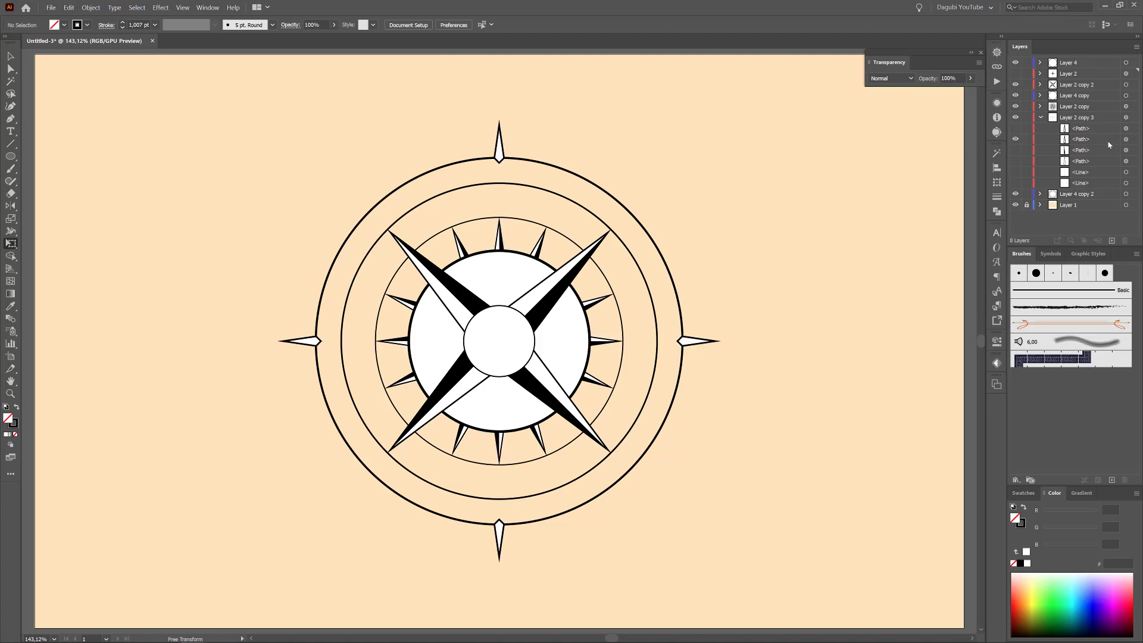
Step: Lower the tip shape's top point and raise its three base points so the shape sits between the two outer rings
{"action": "left_click", "coordinate": [1126, 139]}
{"action": "scroll", "coordinate": [496, 149], "scroll_direction": "up", "scroll_amount": 6}
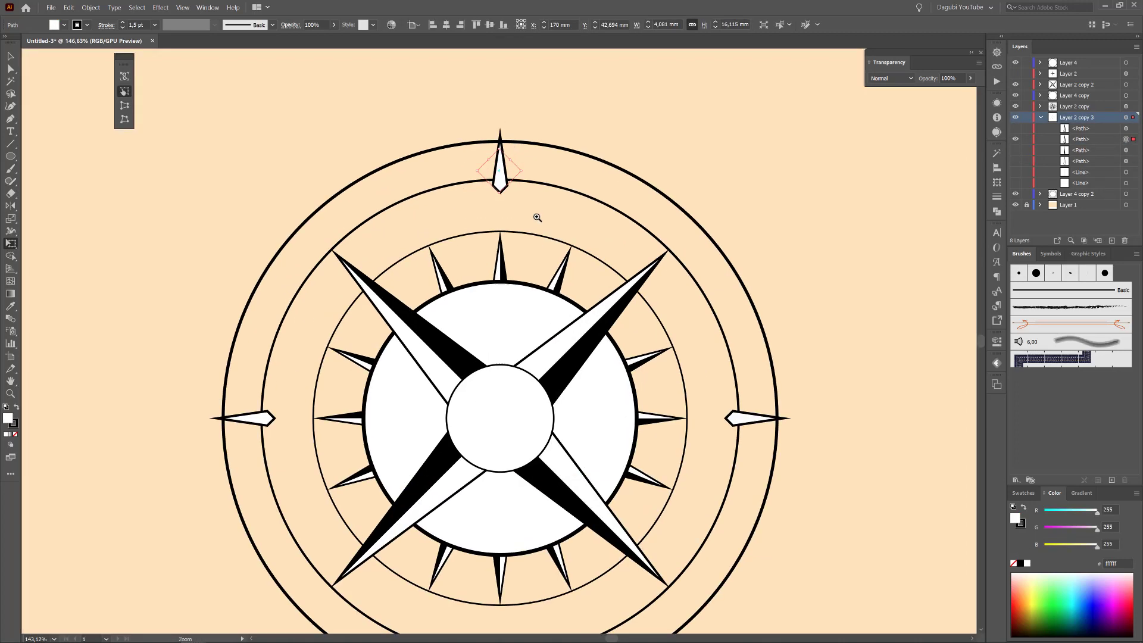
{"action": "key", "text": "a"}
{"action": "left_click_drag", "start_coordinate": [529, 127], "coordinate": [529, 192]}
{"action": "left_click", "coordinate": [499, 333]}
{"action": "left_click", "coordinate": [530, 362], "text": "shift"}
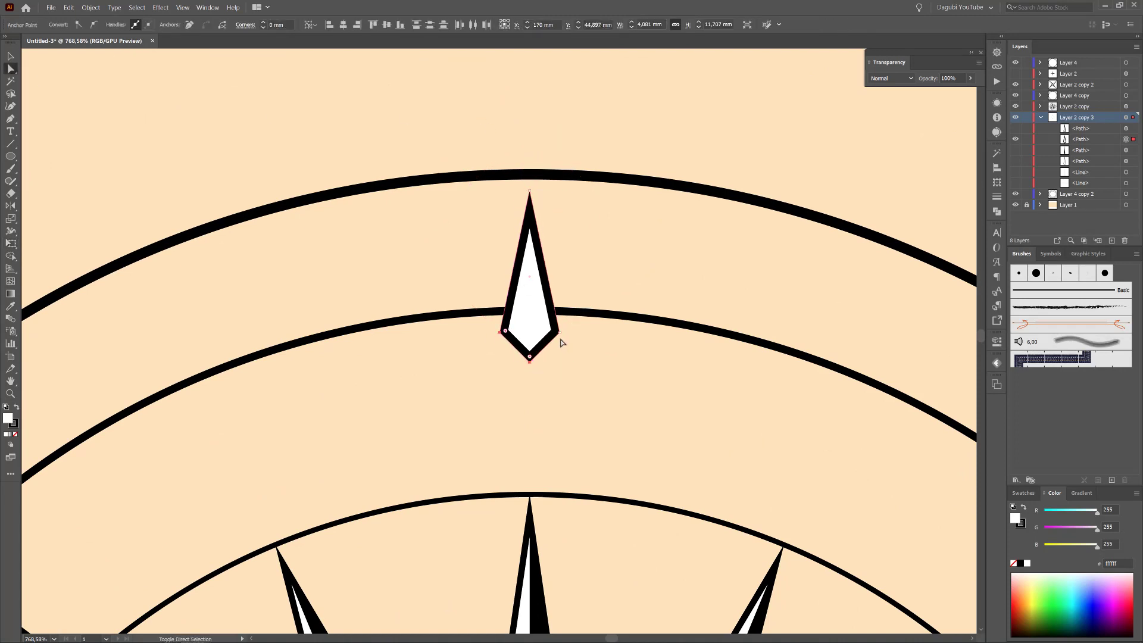
{"action": "left_click", "coordinate": [559, 332], "text": "shift"}
{"action": "left_click_drag", "start_coordinate": [560, 332], "coordinate": [559, 243]}
Step: Move the shape's two side points to mid-height, forming a diamond about 4 × 7 mm
{"action": "left_click", "coordinate": [499, 268]}
{"action": "left_click", "coordinate": [559, 267], "text": "shift"}
{"action": "left_click_drag", "start_coordinate": [761, 426], "coordinate": [708, 416]}
{"action": "left_click_drag", "start_coordinate": [737, 426], "coordinate": [607, 191]}
{"action": "left_click_drag", "start_coordinate": [958, 243], "coordinate": [884, 229]}
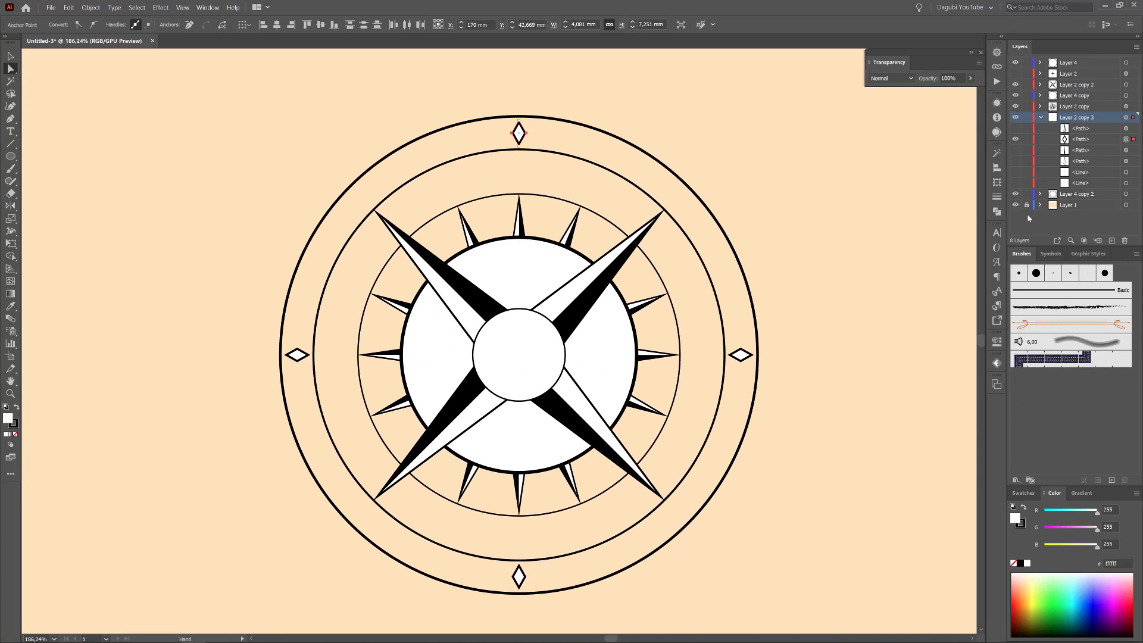
Step: Change the diamond layer's Transform effect to an angle of 11.25° with 31 copies
{"action": "left_click", "coordinate": [1126, 118]}
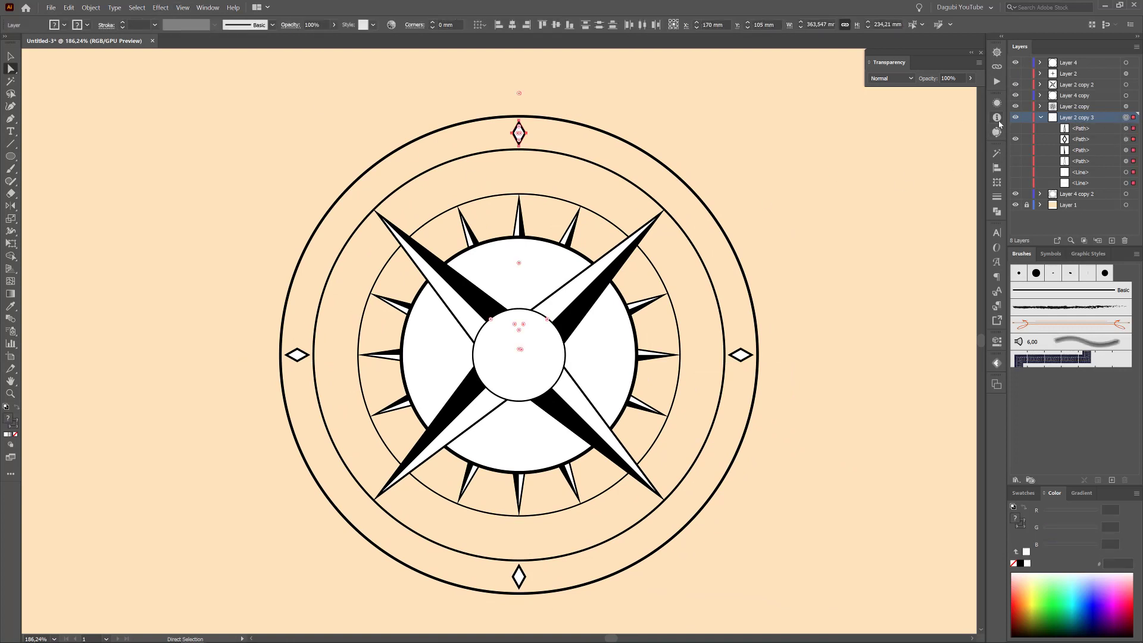
{"action": "left_click", "coordinate": [997, 103]}
{"action": "left_click", "coordinate": [906, 142]}
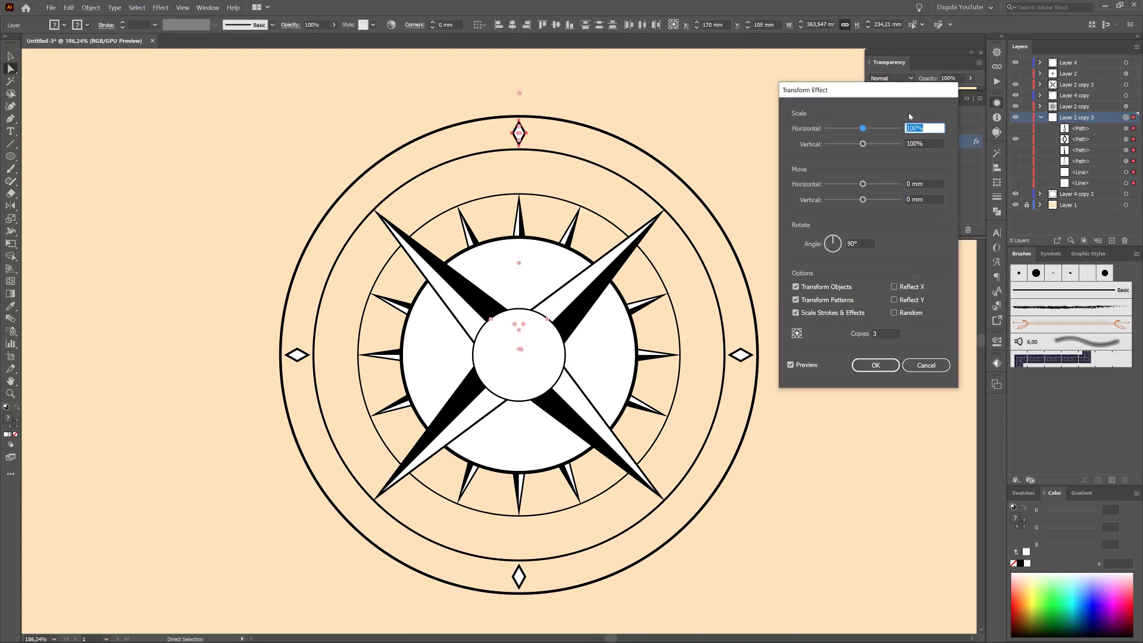
{"action": "left_click", "coordinate": [864, 243]}
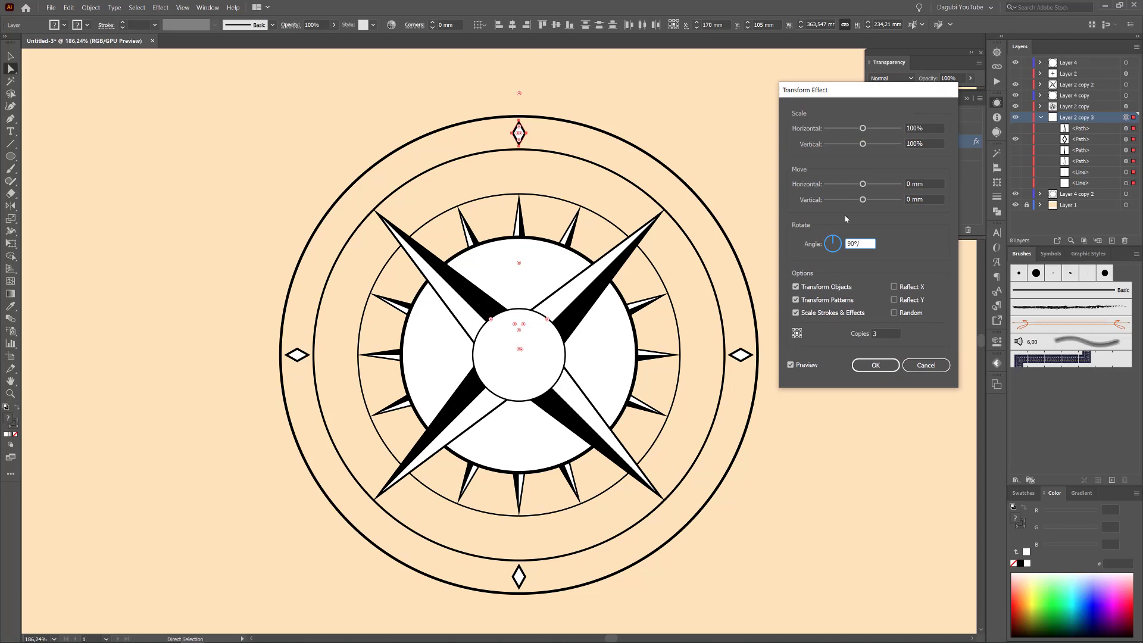
{"action": "left_click", "coordinate": [887, 333]}
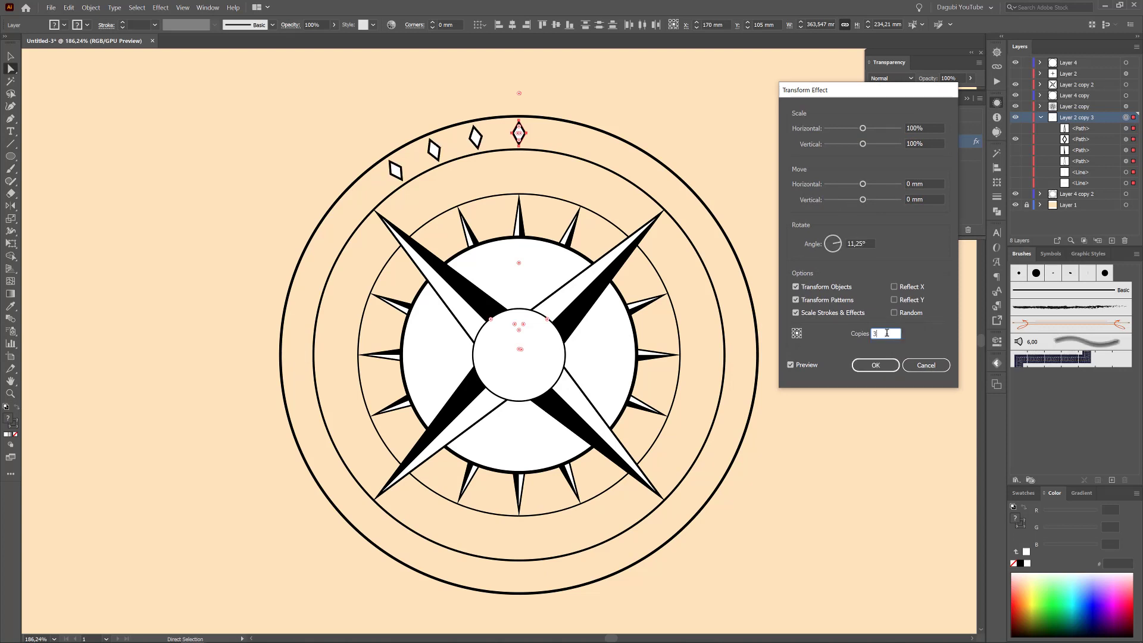
{"action": "type", "text": "30"}
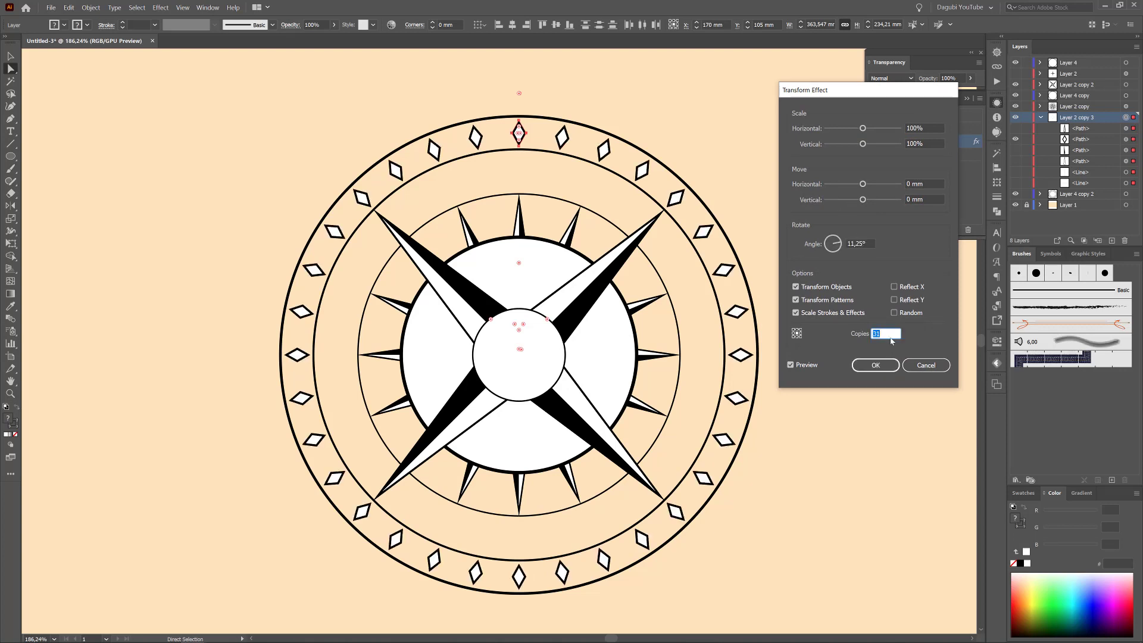
{"action": "left_click", "coordinate": [886, 367]}
Step: Show Layer 2 again and scale the source diamond down from its centre to about 3.4 × 6.1 mm
{"action": "left_click", "coordinate": [1015, 74]}
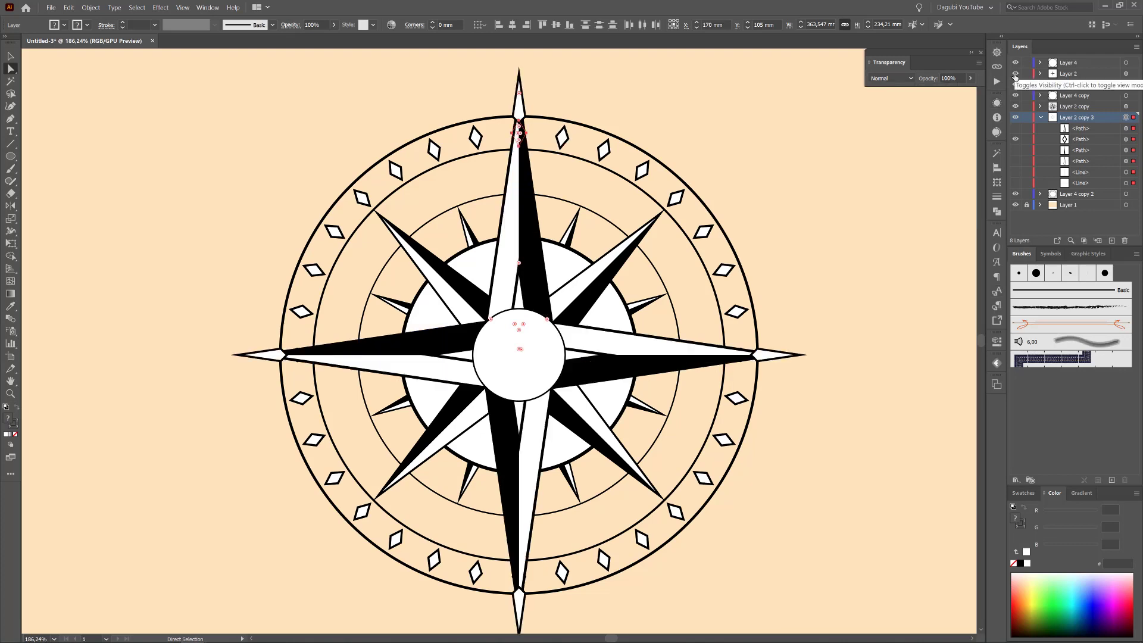
{"action": "key", "text": "v"}
{"action": "left_click_drag", "start_coordinate": [516, 113], "coordinate": [774, 295]}
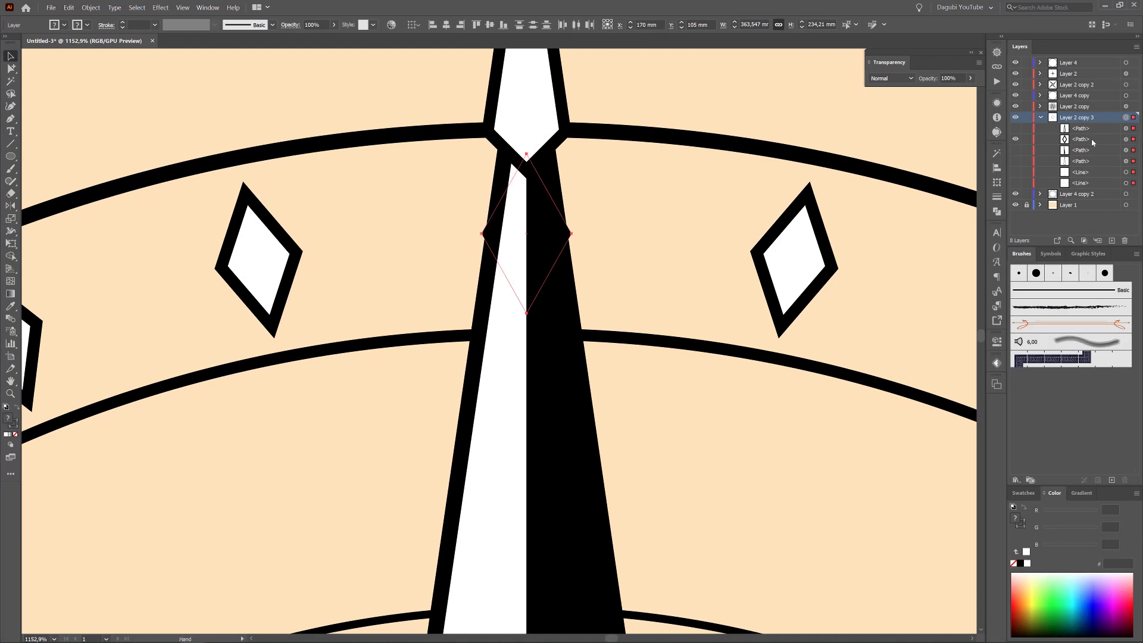
{"action": "left_click", "coordinate": [1126, 140]}
{"action": "left_click_drag", "start_coordinate": [602, 236], "coordinate": [594, 233]}
{"action": "key", "text": "ctrl+0"}
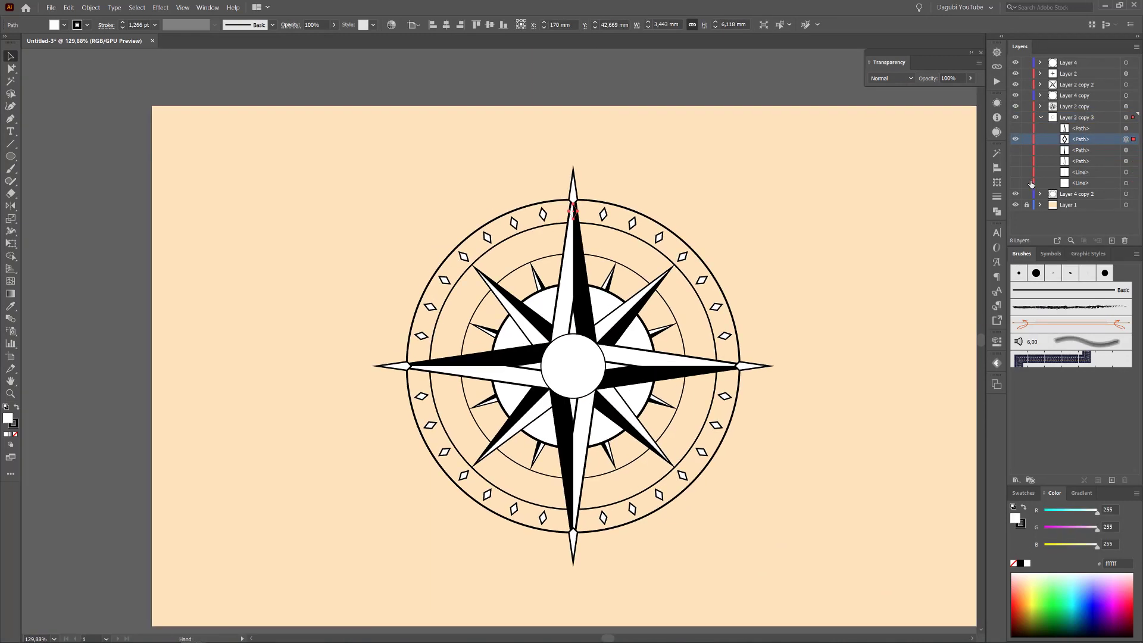
{"action": "left_click", "coordinate": [1040, 119]}
{"action": "left_click", "coordinate": [773, 73]}
{"action": "key", "text": "ctrl+0"}
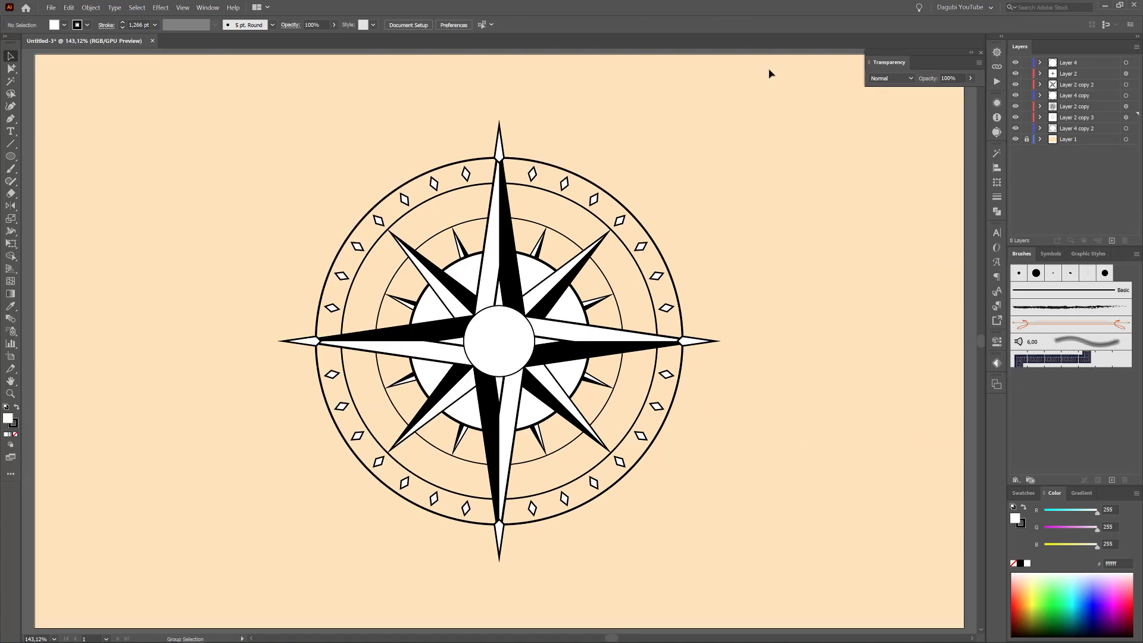
Step: Hide Layer 2 and duplicate the diamond ring layer
{"action": "left_click", "coordinate": [1015, 73]}
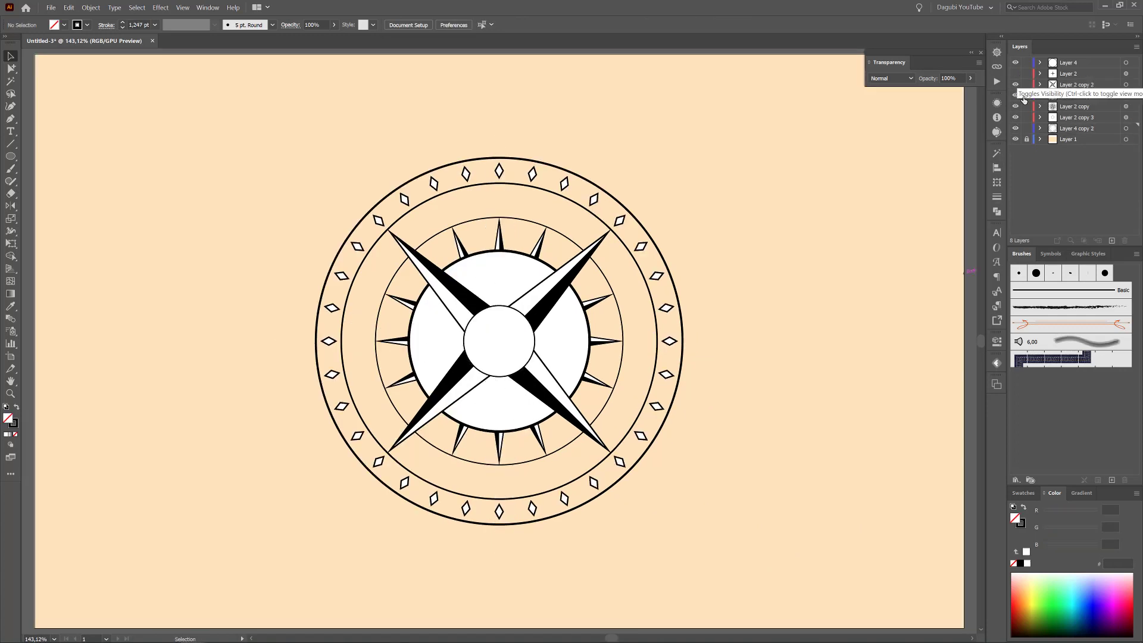
{"action": "left_click_drag", "start_coordinate": [1071, 118], "coordinate": [1111, 240]}
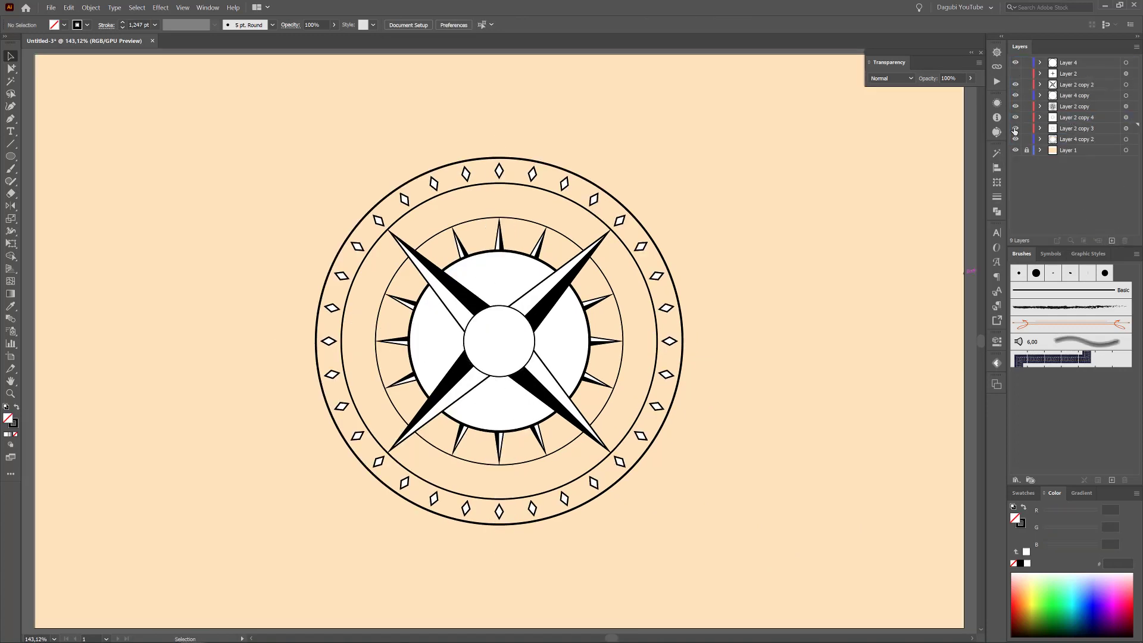
Step: Move the source diamond in the duplicated ring layer straight down onto the second ring's line
{"action": "left_click", "coordinate": [1039, 129]}
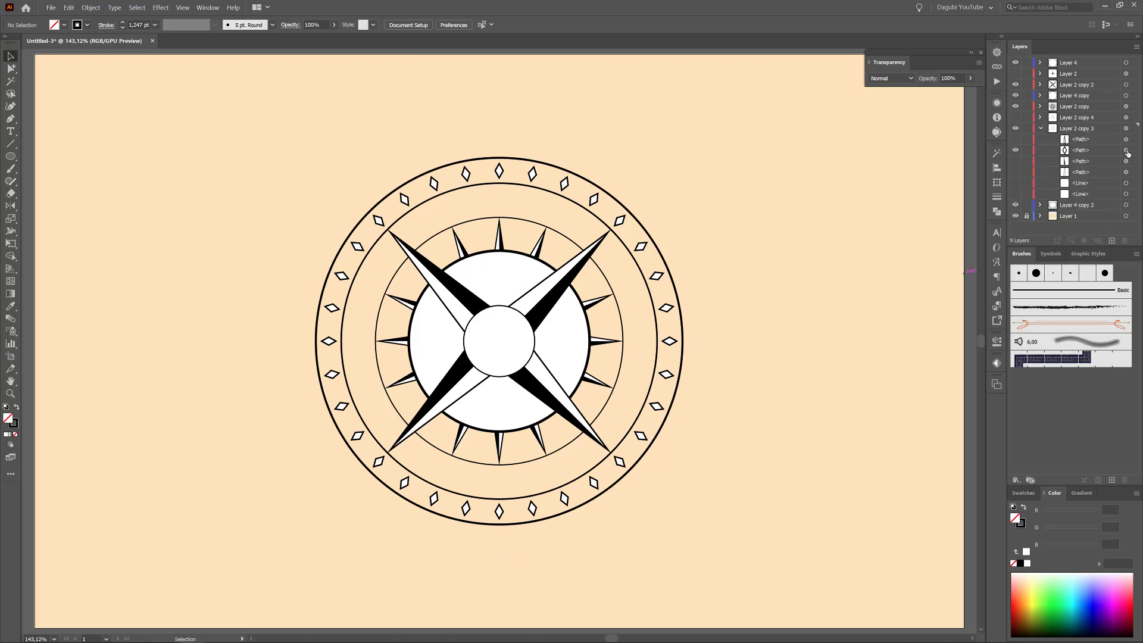
{"action": "left_click", "coordinate": [1125, 151]}
{"action": "key", "text": "Down"}
{"action": "key", "text": "Down"}
{"action": "key", "text": "Down"}
{"action": "key", "text": "Down"}
{"action": "key", "text": "Down"}
{"action": "key", "text": "Down"}
{"action": "key", "text": "Down"}
{"action": "key", "text": "Down"}
{"action": "key", "text": "Down"}
{"action": "key", "text": "Down"}
{"action": "key", "text": "Down"}
{"action": "key", "text": "Down"}
{"action": "key", "text": "Down"}
{"action": "key", "text": "Down"}
{"action": "key", "text": "Down"}
{"action": "key", "text": "Down"}
{"action": "key", "text": "Down"}
{"action": "key", "text": "Down"}
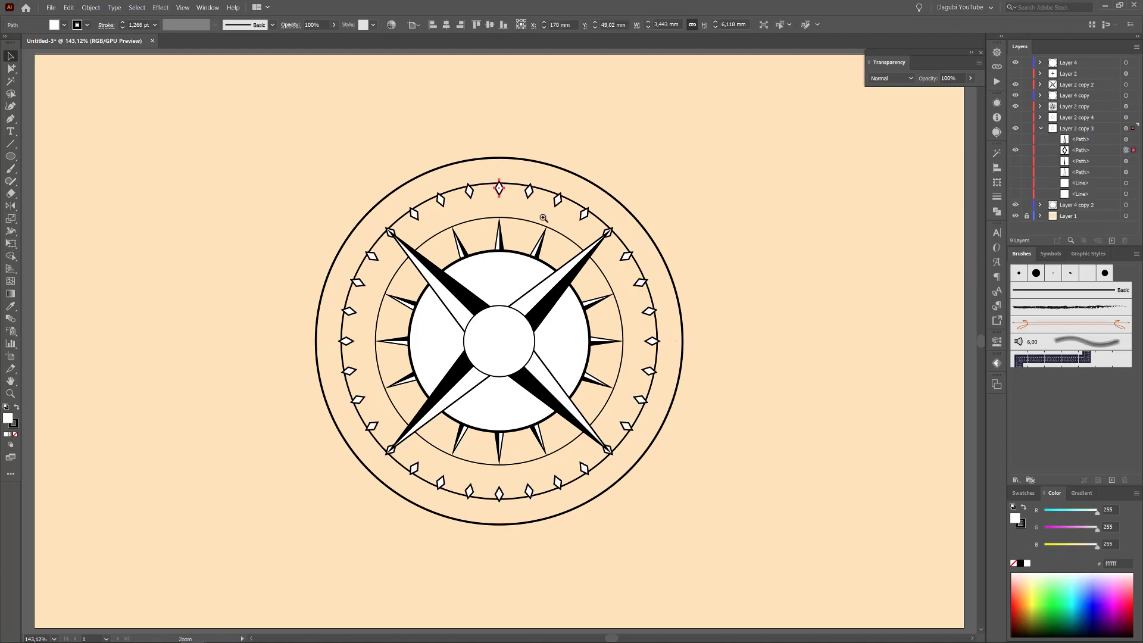
Step: Scale the diamond's upper and lower points inward to turn it into a roughly 2.4 mm square
{"action": "left_click_drag", "start_coordinate": [504, 193], "coordinate": [704, 351]}
{"action": "left_click_drag", "start_coordinate": [468, 97], "coordinate": [545, 142]}
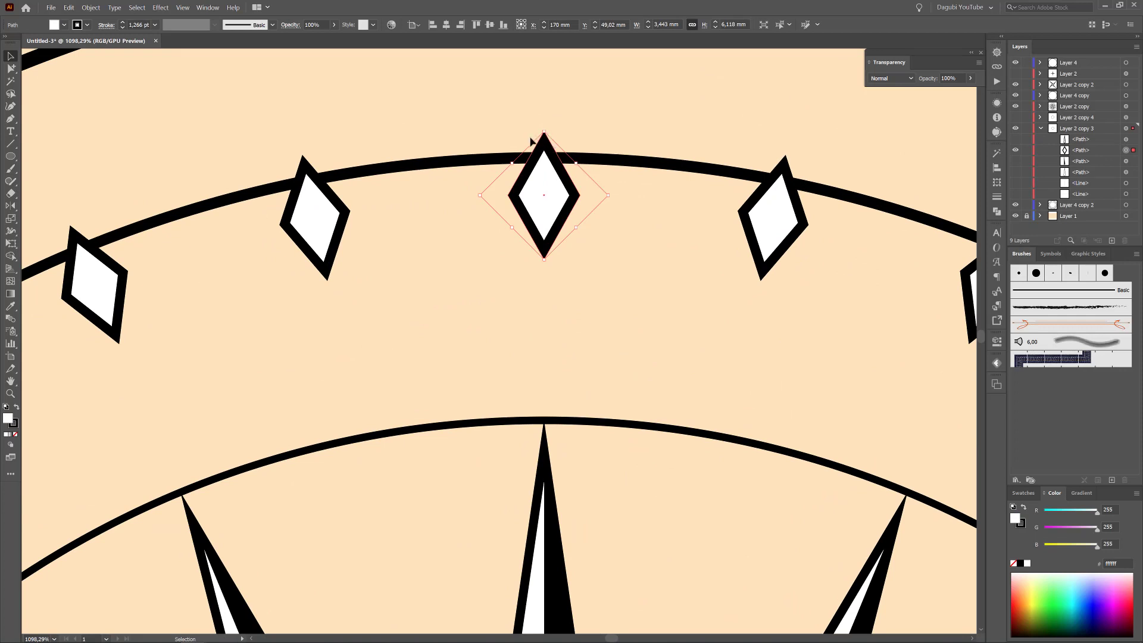
{"action": "left_click", "coordinate": [11, 68]}
{"action": "left_click", "coordinate": [544, 133]}
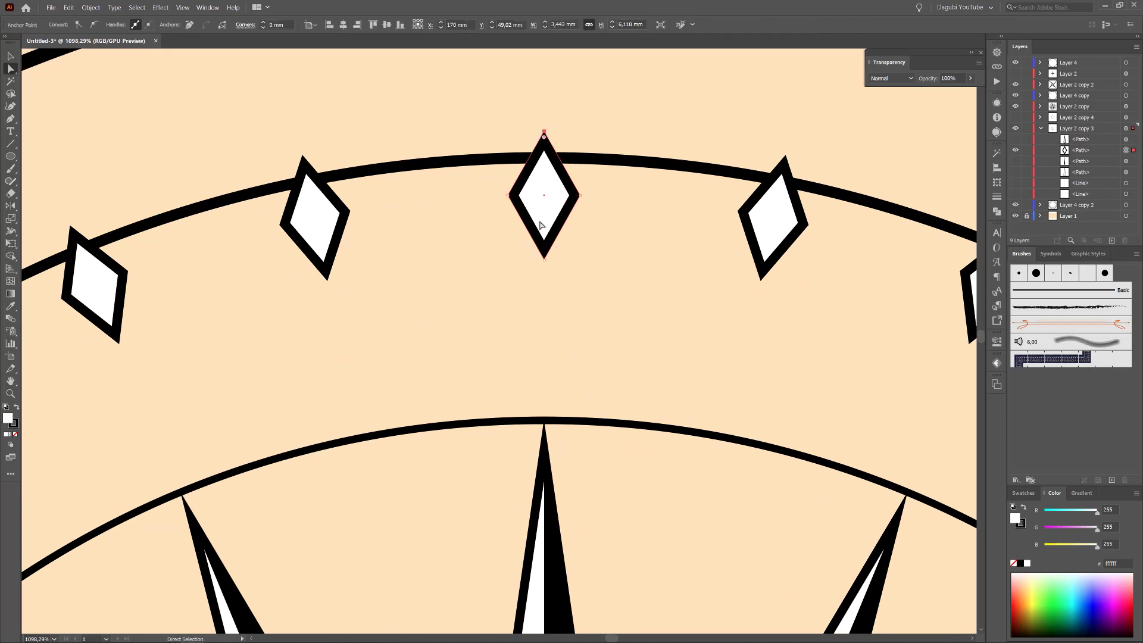
{"action": "left_click", "coordinate": [544, 261], "text": "shift"}
{"action": "key", "text": "s"}
{"action": "left_click_drag", "start_coordinate": [544, 132], "coordinate": [576, 218]}
{"action": "left_click", "coordinate": [10, 56]}
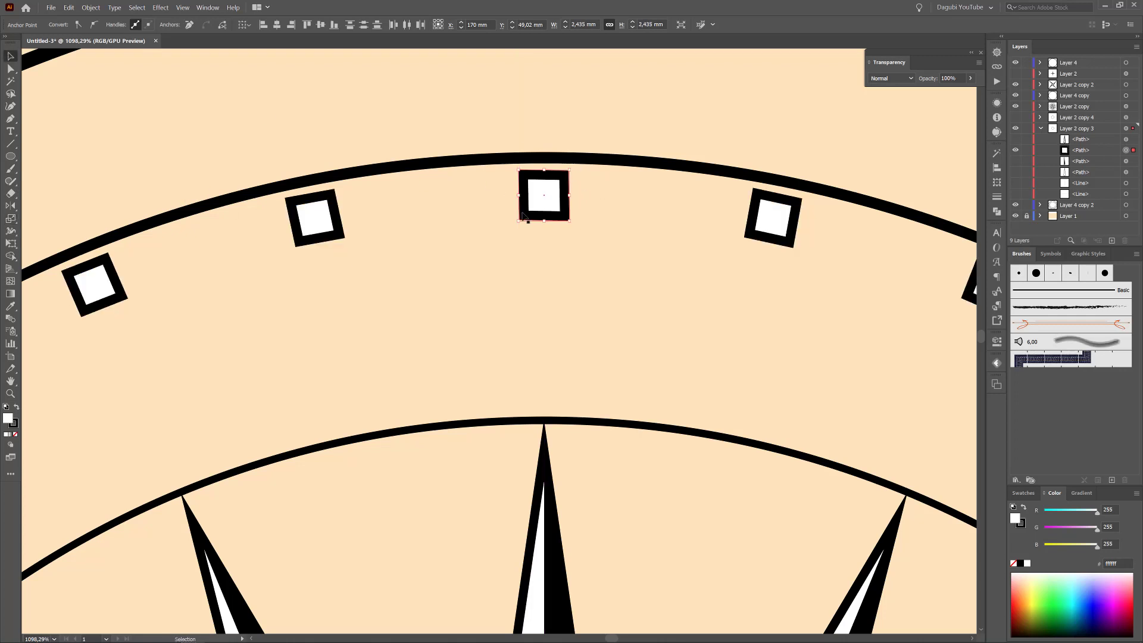
Step: Draw a rectangle of about 2.4 × 2.4 mm over the tilted square shape and delete the old path
{"action": "scroll", "coordinate": [522, 214], "scroll_direction": "up", "scroll_amount": 5}
{"action": "key", "text": "m"}
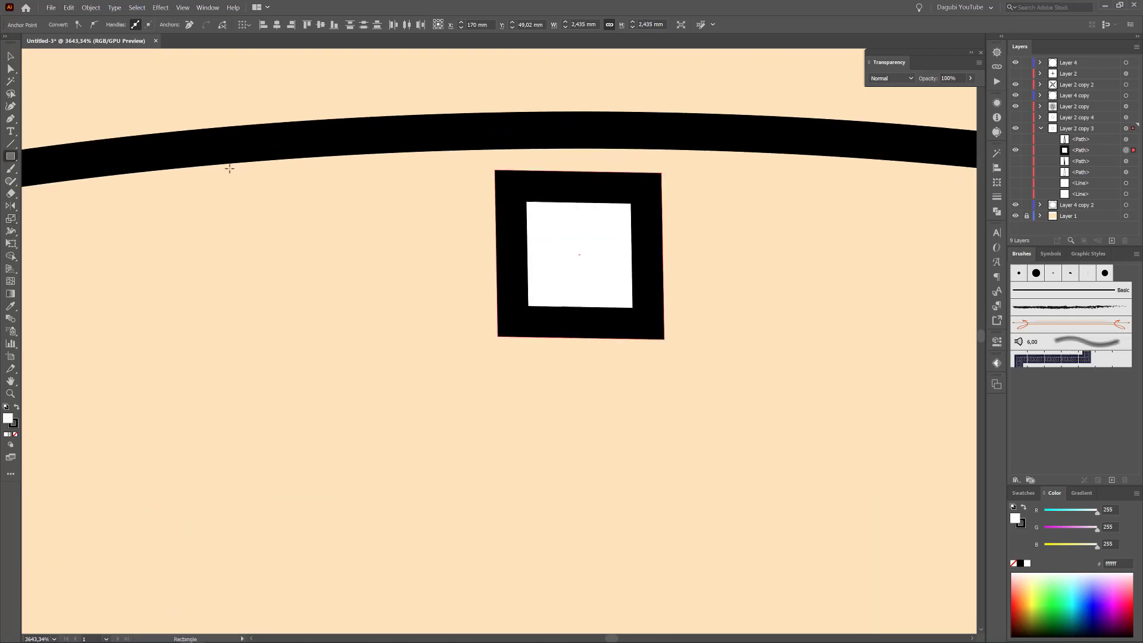
{"action": "left_click_drag", "start_coordinate": [493, 169], "coordinate": [660, 337]}
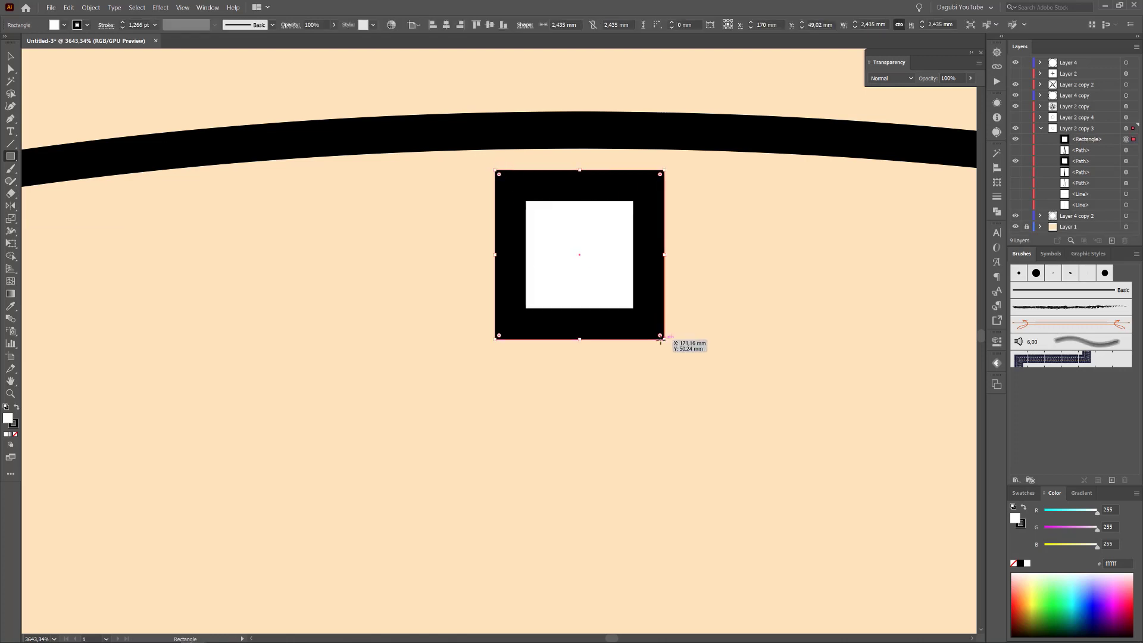
{"action": "left_click", "coordinate": [1125, 162]}
{"action": "left_click", "coordinate": [1125, 241]}
Step: Move the square up against the second ring's line and give it a black fill with no stroke
{"action": "left_click_drag", "start_coordinate": [831, 388], "coordinate": [531, 268]}
{"action": "left_click_drag", "start_coordinate": [581, 229], "coordinate": [587, 225]}
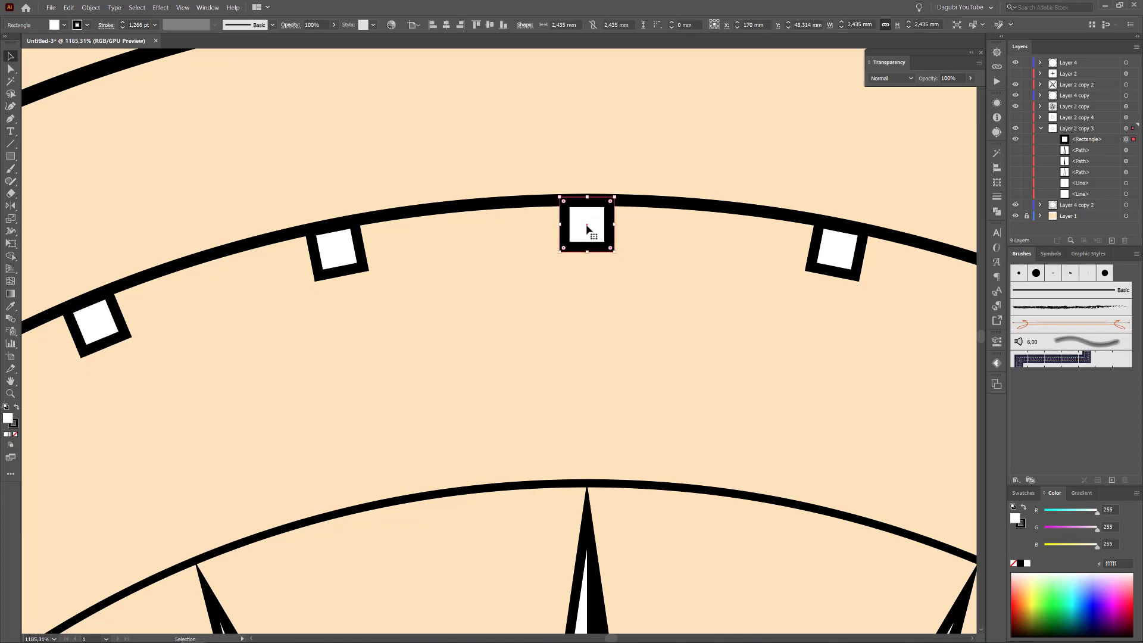
{"action": "left_click", "coordinate": [1020, 564]}
{"action": "left_click", "coordinate": [1022, 526]}
{"action": "left_click", "coordinate": [1013, 563]}
Step: Show Layer 2 and the diamond ring layer again
{"action": "mouse_move", "coordinate": [721, 384]}
{"action": "left_mouse_down"}
{"action": "mouse_move", "coordinate": [662, 359]}
{"action": "mouse_move", "coordinate": [620, 291]}
{"action": "mouse_move", "coordinate": [630, 316]}
{"action": "left_mouse_up"}
{"action": "left_click", "coordinate": [1016, 73]}
{"action": "left_click", "coordinate": [1015, 117]}
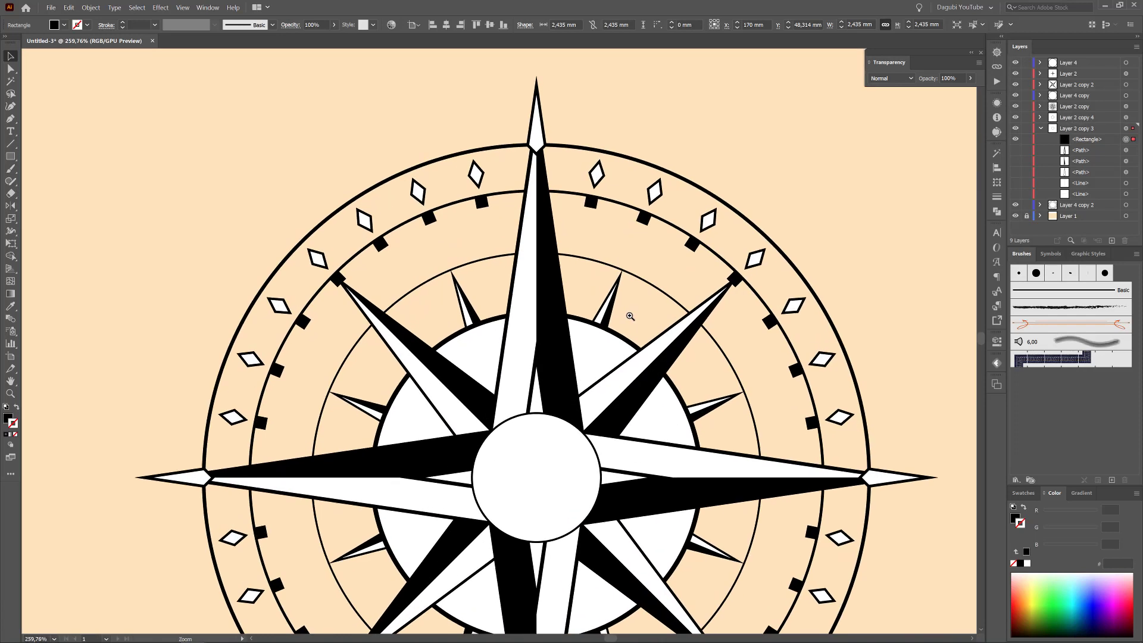
Step: Duplicate the thin inner circle in Layer 4 copy 2 and scale the copy from its centre to about 111.4 mm
{"action": "left_click", "coordinate": [1040, 205]}
{"action": "left_click", "coordinate": [1083, 227]}
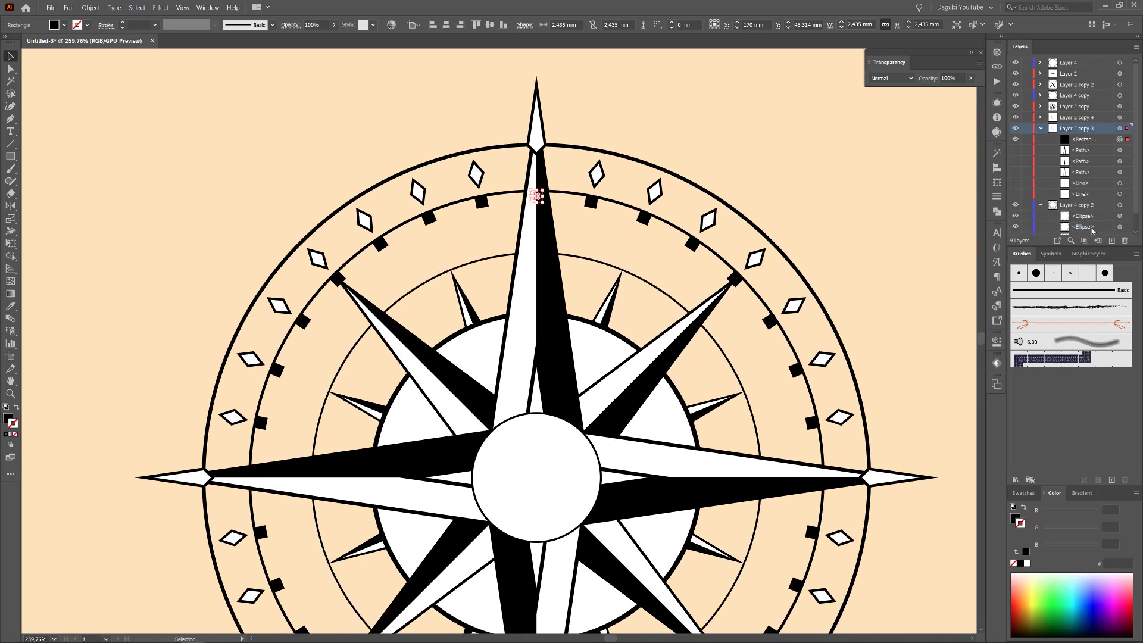
{"action": "scroll", "coordinate": [1101, 229], "scroll_direction": "down", "scroll_amount": 1}
{"action": "left_click_drag", "start_coordinate": [1112, 241], "coordinate": [1112, 240]}
{"action": "left_click", "coordinate": [1120, 208]}
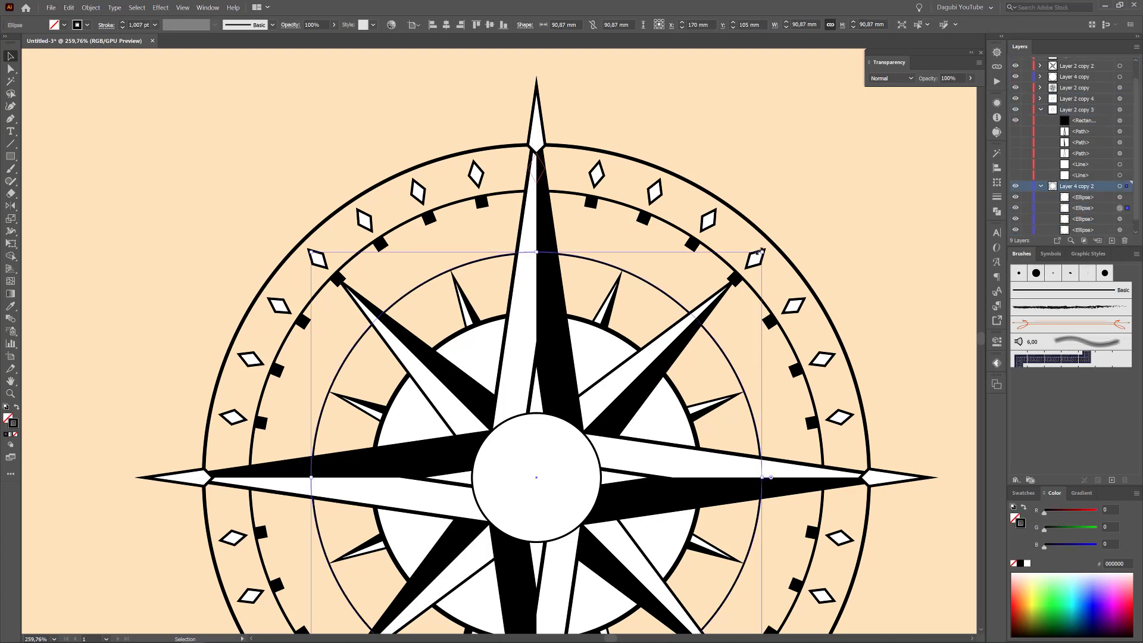
{"action": "left_click_drag", "start_coordinate": [760, 253], "coordinate": [880, 324]}
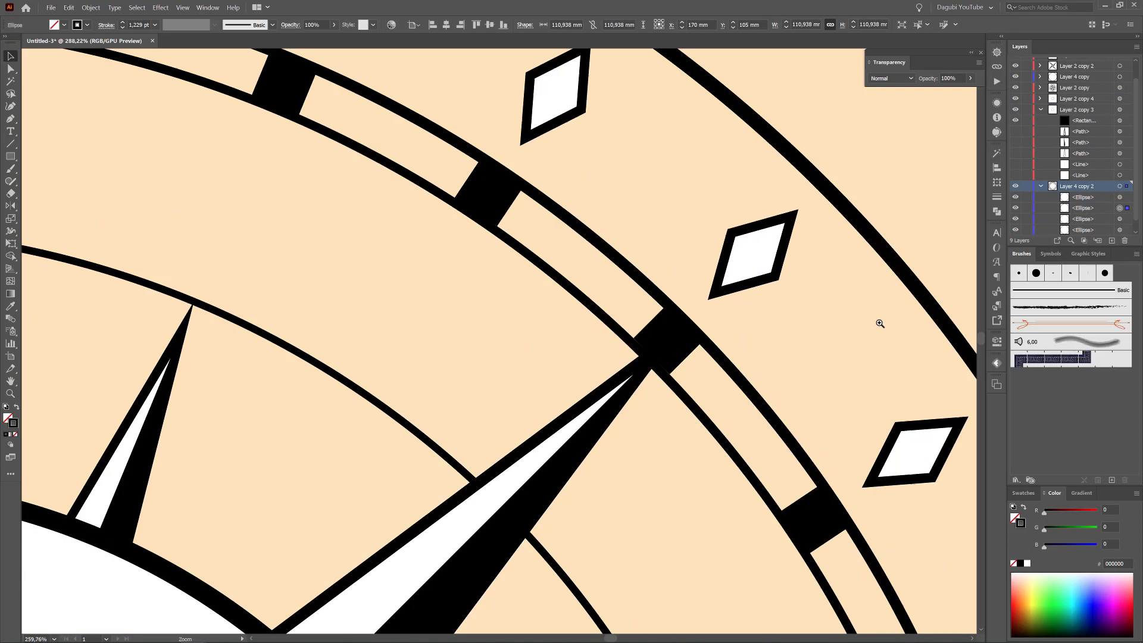
{"action": "left_click_drag", "start_coordinate": [827, 226], "coordinate": [714, 411]}
{"action": "scroll", "coordinate": [714, 411], "scroll_direction": "down", "scroll_amount": 6}
{"action": "left_click_drag", "start_coordinate": [747, 365], "coordinate": [746, 365]}
{"action": "scroll", "coordinate": [687, 254], "scroll_direction": "up", "scroll_amount": 2}
{"action": "scroll", "coordinate": [686, 253], "scroll_direction": "down", "scroll_amount": 1}
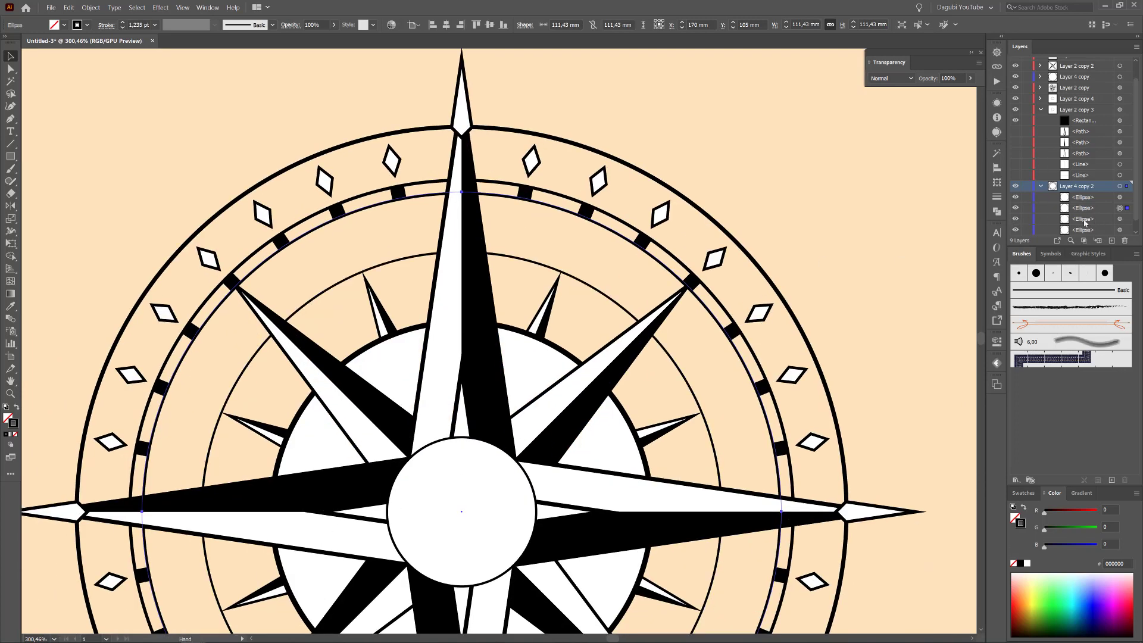
Step: Scale another copy of the thin inner circle down from its centre to about 87.1 mm, and collapse the expanded layers
{"action": "scroll", "coordinate": [1101, 223], "scroll_direction": "down", "scroll_amount": 1}
{"action": "left_click", "coordinate": [1120, 208]}
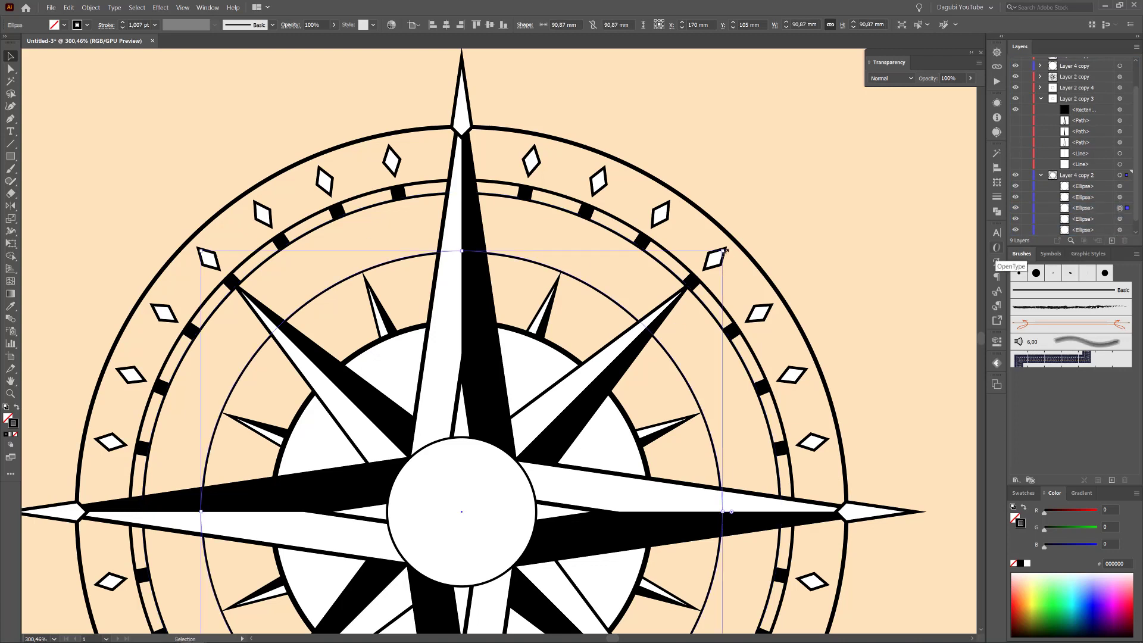
{"action": "left_click_drag", "start_coordinate": [722, 252], "coordinate": [712, 257]}
{"action": "left_click", "coordinate": [1040, 175]}
{"action": "left_click", "coordinate": [1040, 128]}
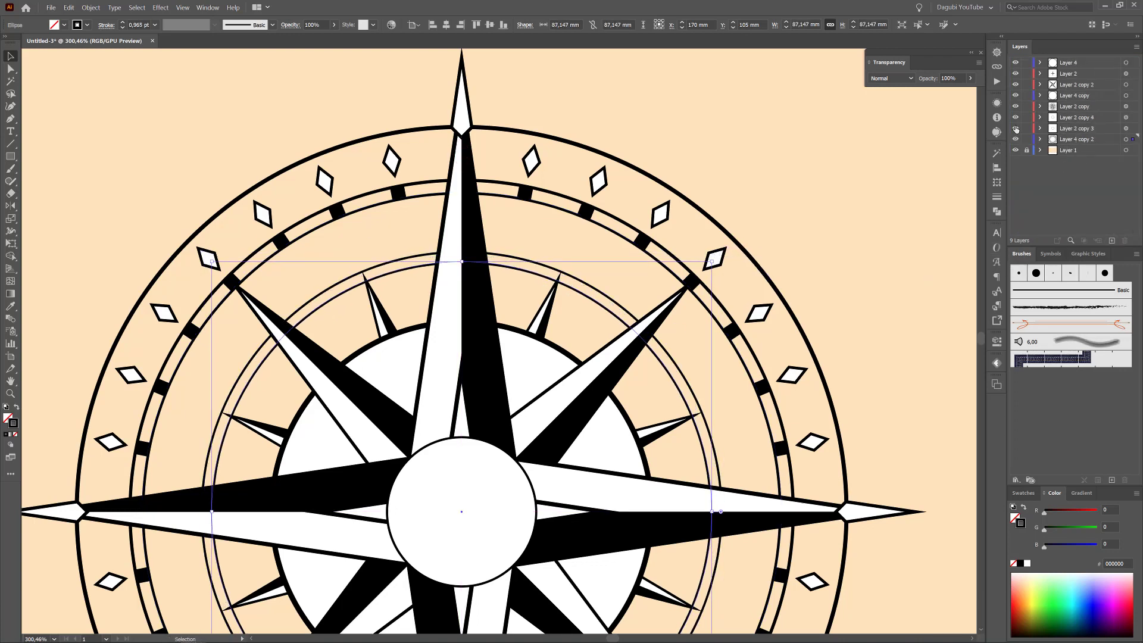
Step: Duplicate the black square ring layer and move one layer's source square inward to the inner double ring
{"action": "left_click_drag", "start_coordinate": [1066, 129], "coordinate": [1111, 241]}
{"action": "left_click", "coordinate": [1040, 139]}
{"action": "left_click", "coordinate": [1125, 150]}
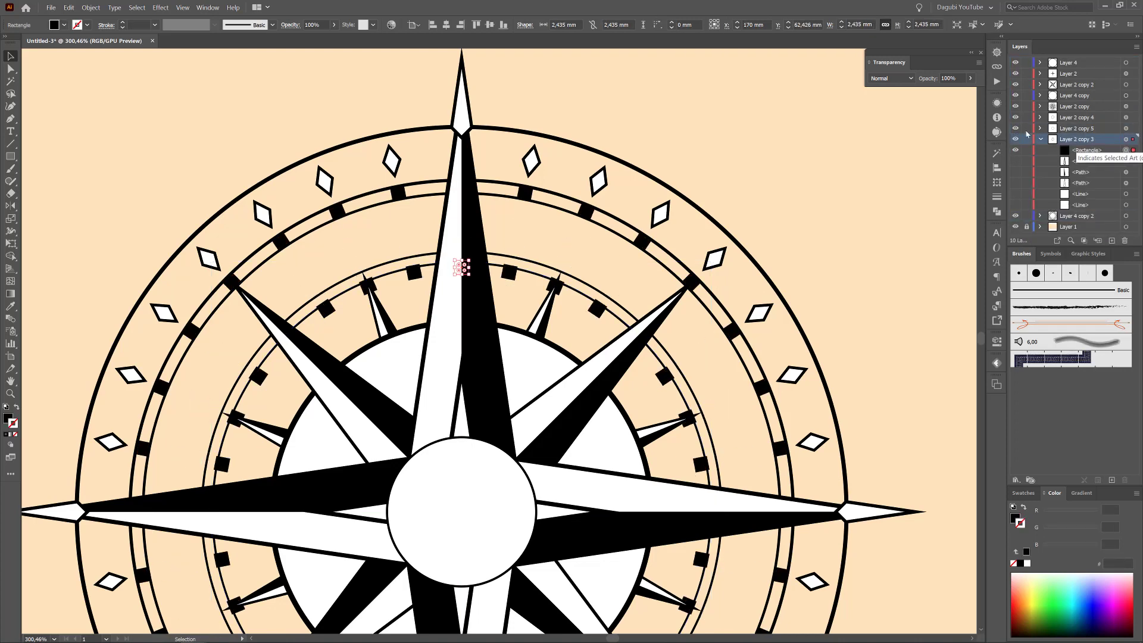
Step: Scale the inner square down to about 1.6 mm so it fits between the two inner circles
{"action": "scroll", "coordinate": [626, 321], "scroll_direction": "up", "scroll_amount": 6}
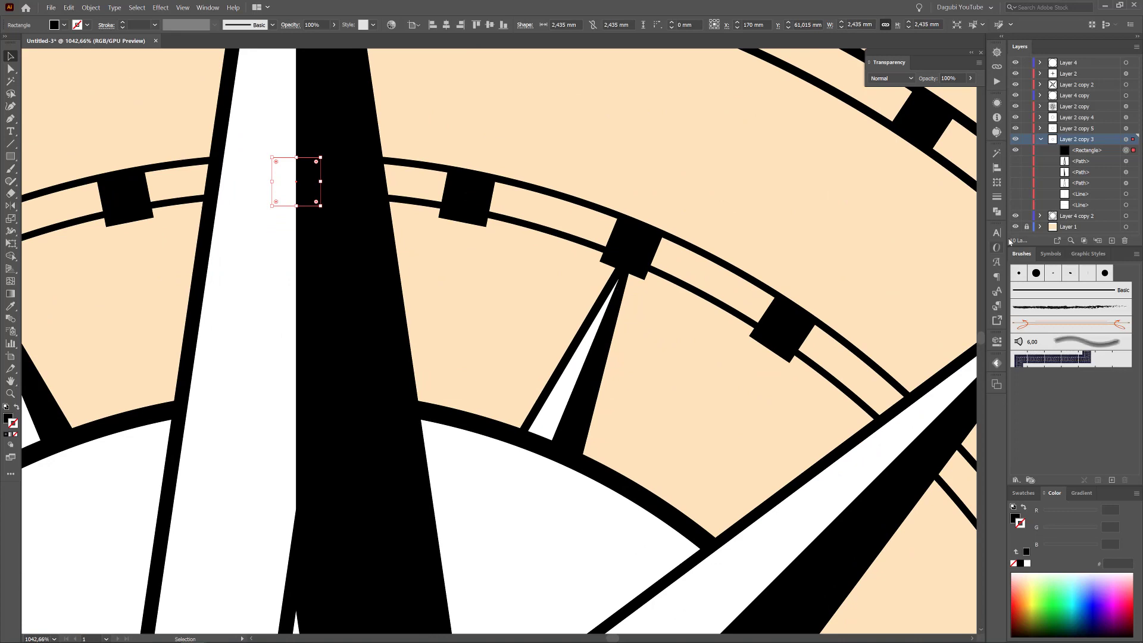
{"action": "left_click_drag", "start_coordinate": [321, 206], "coordinate": [311, 200]}
{"action": "scroll", "coordinate": [634, 390], "scroll_direction": "down", "scroll_amount": 6}
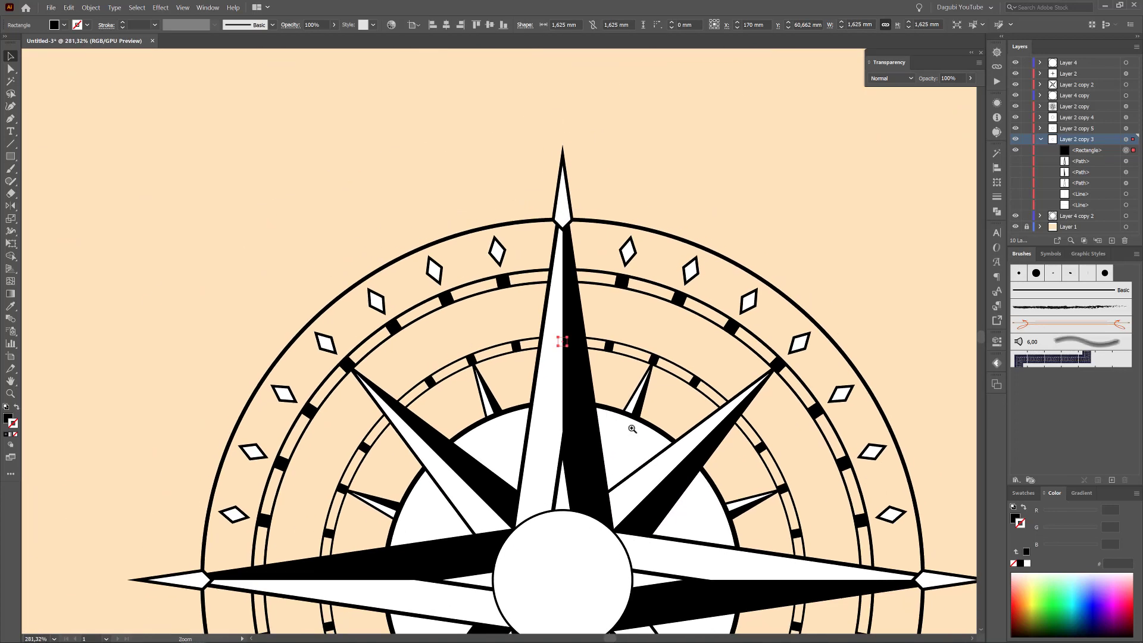
Step: Change the inner square layer's Transform effect to an angle of 11.25°/2 and raise the copies until the squares fill the whole ring
{"action": "left_click_drag", "start_coordinate": [632, 428], "coordinate": [612, 291]}
{"action": "left_click", "coordinate": [1124, 139]}
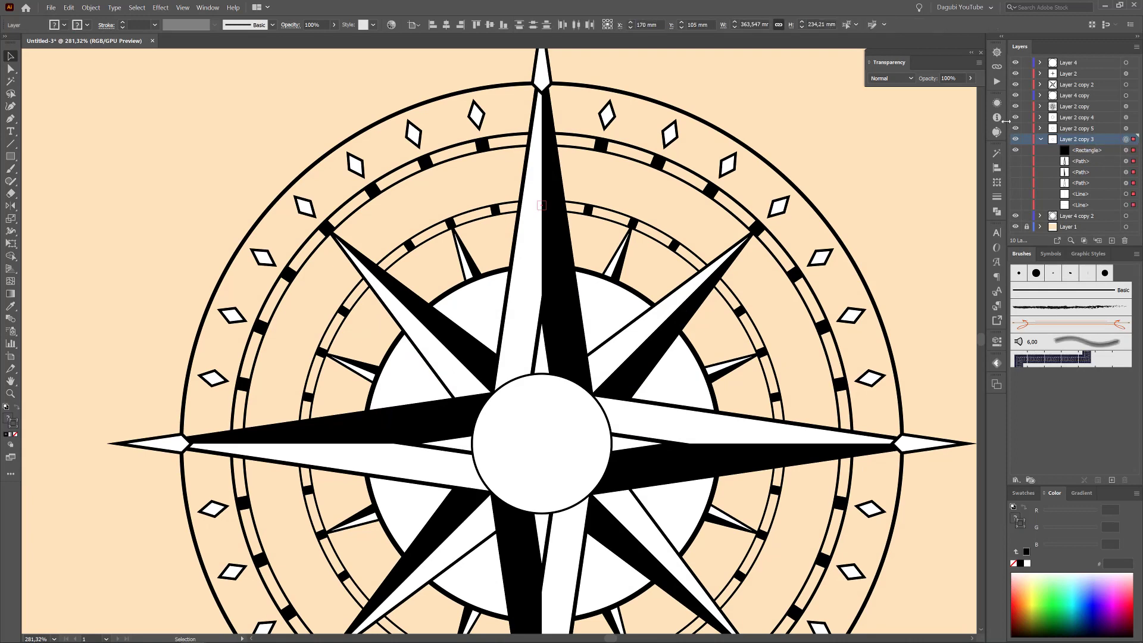
{"action": "left_click", "coordinate": [996, 102]}
{"action": "left_click", "coordinate": [909, 145]}
{"action": "left_click", "coordinate": [864, 243]}
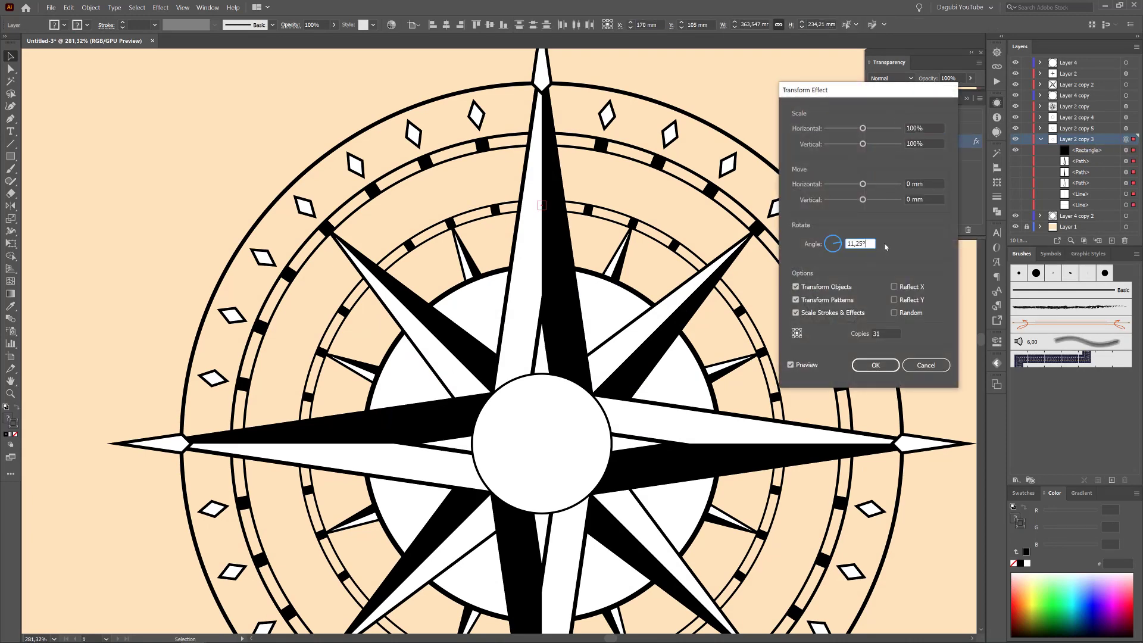
{"action": "type", "text": "/2"}
{"action": "key", "text": "Return"}
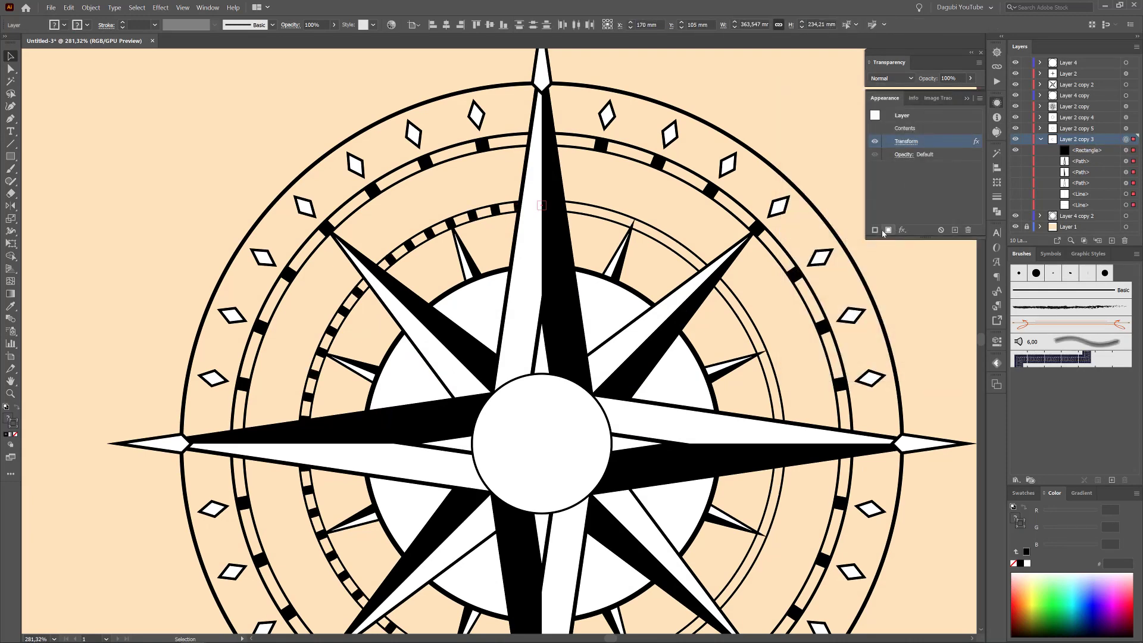
{"action": "left_click", "coordinate": [909, 144]}
{"action": "left_click", "coordinate": [891, 334]}
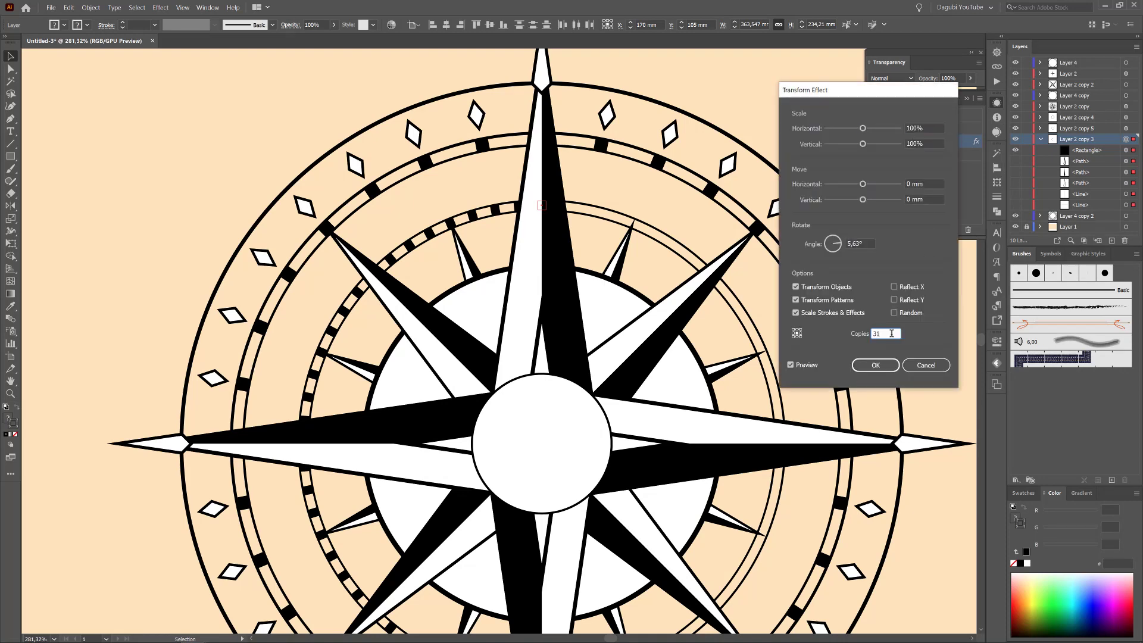
{"action": "scroll", "coordinate": [895, 333], "scroll_direction": "up", "scroll_amount": 11}
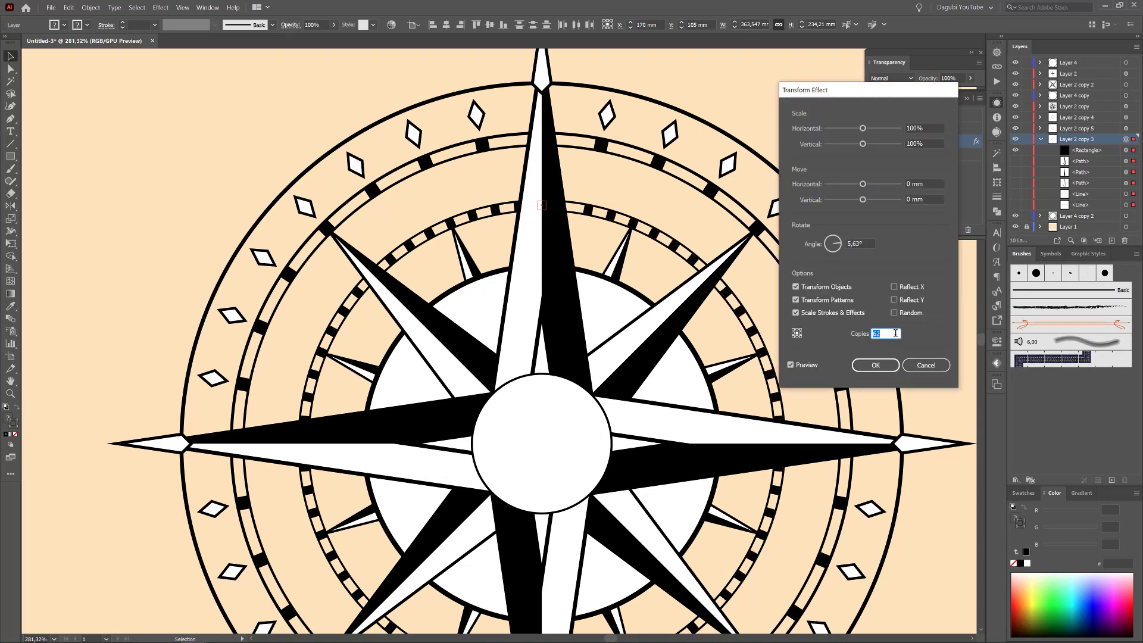
{"action": "left_click", "coordinate": [890, 369]}
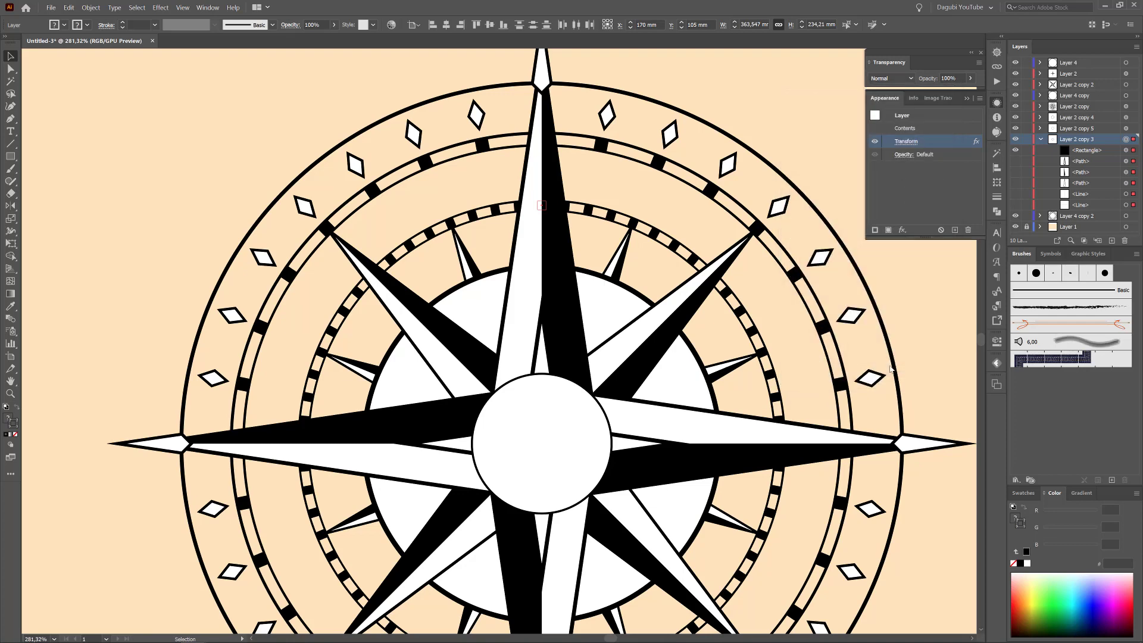
Step: Identify the outer black square layer by toggling layer visibility, duplicate it and move the copy to the top of the layer stack
{"action": "key", "text": "ctrl+0"}
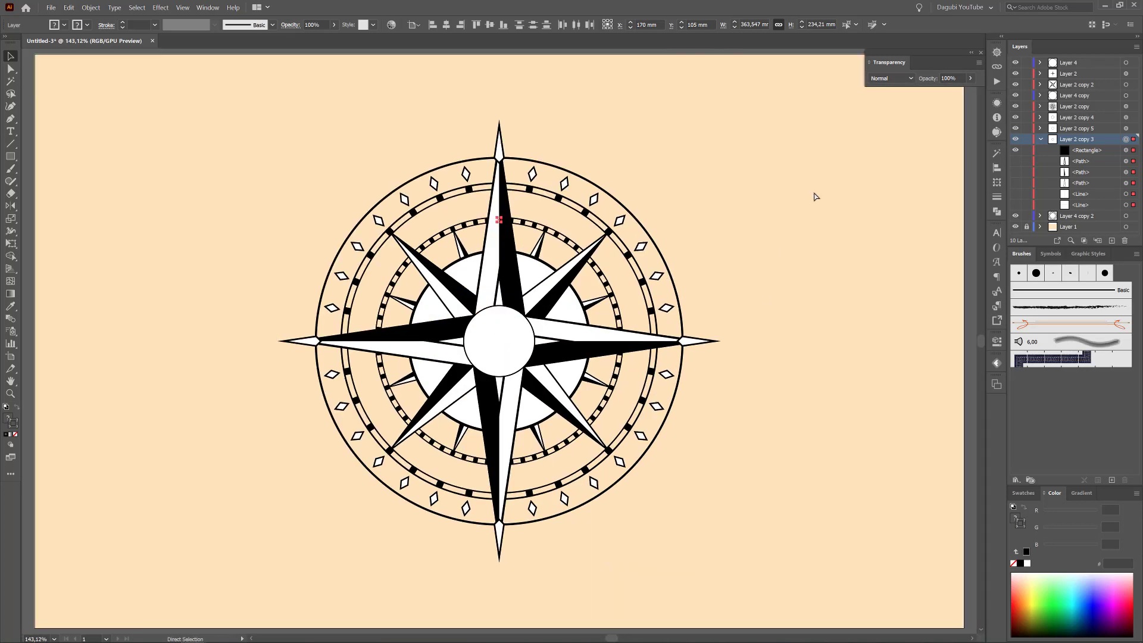
{"action": "left_click", "coordinate": [815, 197]}
{"action": "left_click", "coordinate": [1015, 117]}
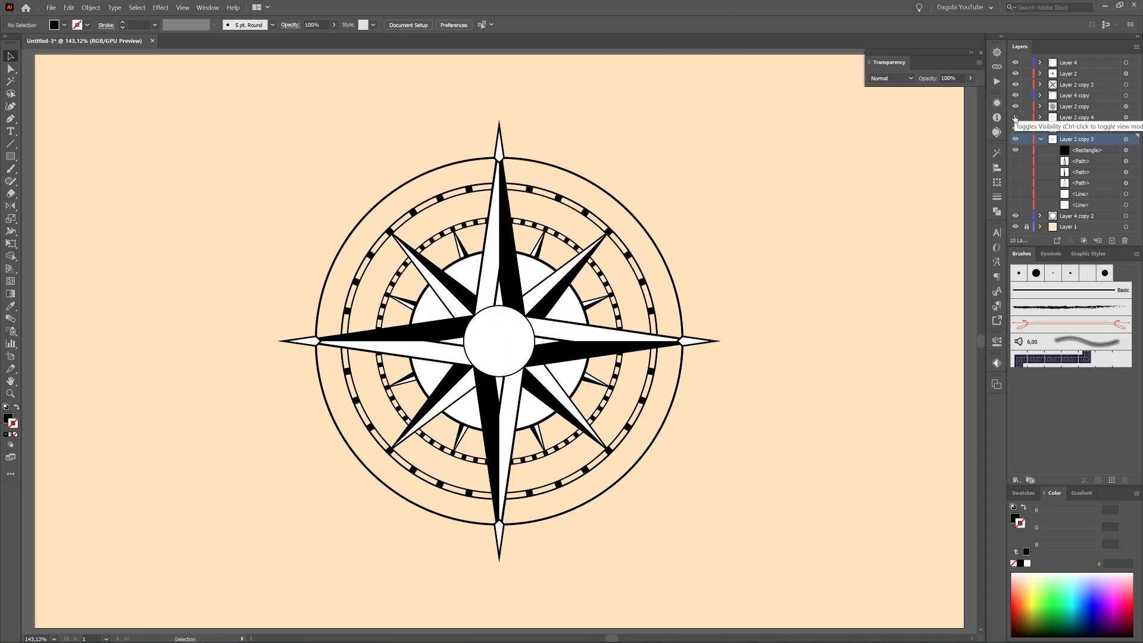
{"action": "left_click", "coordinate": [1015, 118]}
{"action": "left_click", "coordinate": [1015, 128]}
{"action": "left_click", "coordinate": [1015, 128]}
{"action": "left_click", "coordinate": [1083, 130]}
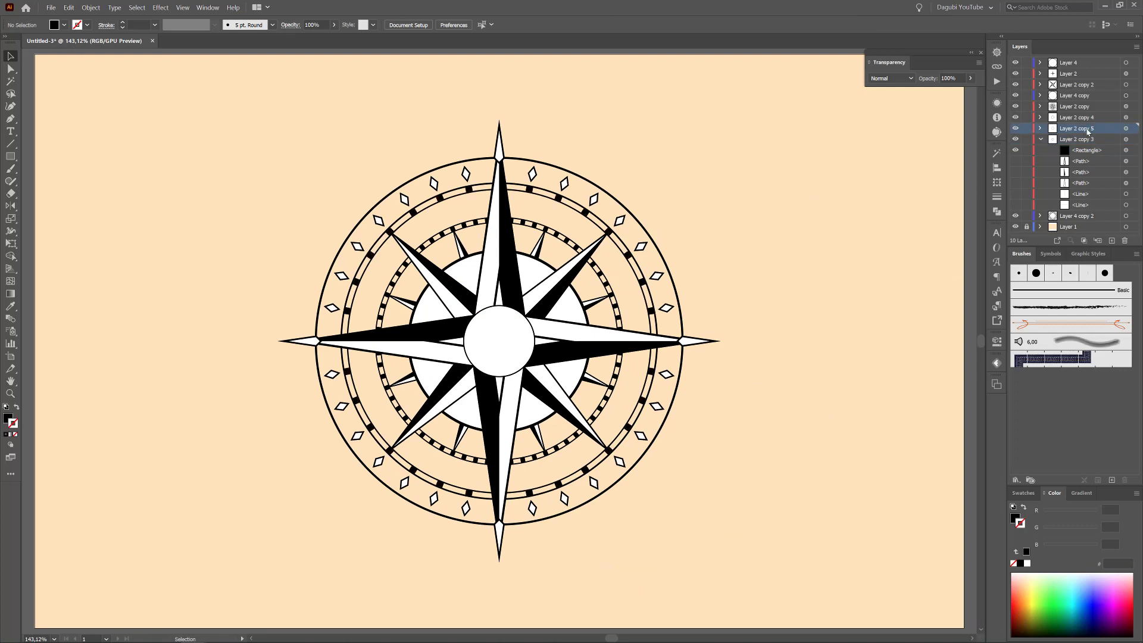
{"action": "left_click_drag", "start_coordinate": [1087, 132], "coordinate": [1111, 241]}
{"action": "left_click_drag", "start_coordinate": [1078, 130], "coordinate": [1076, 60]}
Step: Move the copied layer's source square inward onto the central white circle and reshape it into a narrow upright rectangle
{"action": "left_click", "coordinate": [1040, 62]}
{"action": "left_click", "coordinate": [1119, 73]}
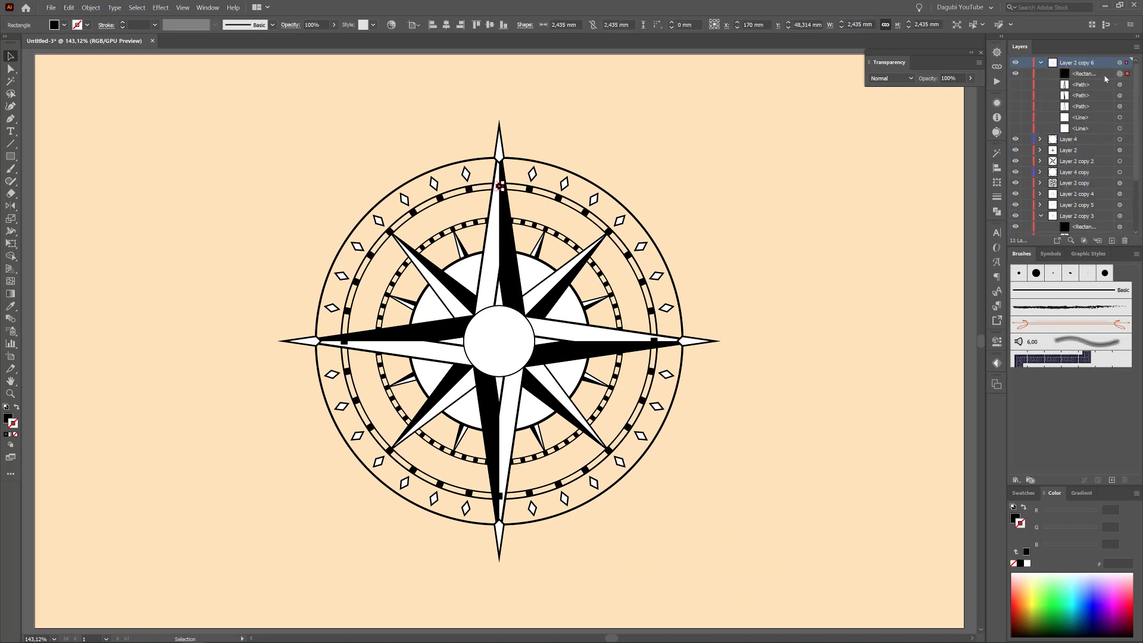
{"action": "key", "text": "shift+Down"}
{"action": "key", "text": "shift+Down"}
{"action": "key", "text": "shift+Down"}
{"action": "key", "text": "shift+Down"}
{"action": "key", "text": "shift+Down"}
{"action": "key", "text": "shift+Down"}
{"action": "key", "text": "shift+Down"}
{"action": "key", "text": "shift+Down"}
{"action": "key", "text": "shift+Down"}
{"action": "key", "text": "shift+Down"}
{"action": "key", "text": "shift+Down"}
{"action": "key", "text": "shift+Down"}
{"action": "key", "text": "shift+Down"}
{"action": "left_click_drag", "start_coordinate": [494, 317], "coordinate": [524, 341]}
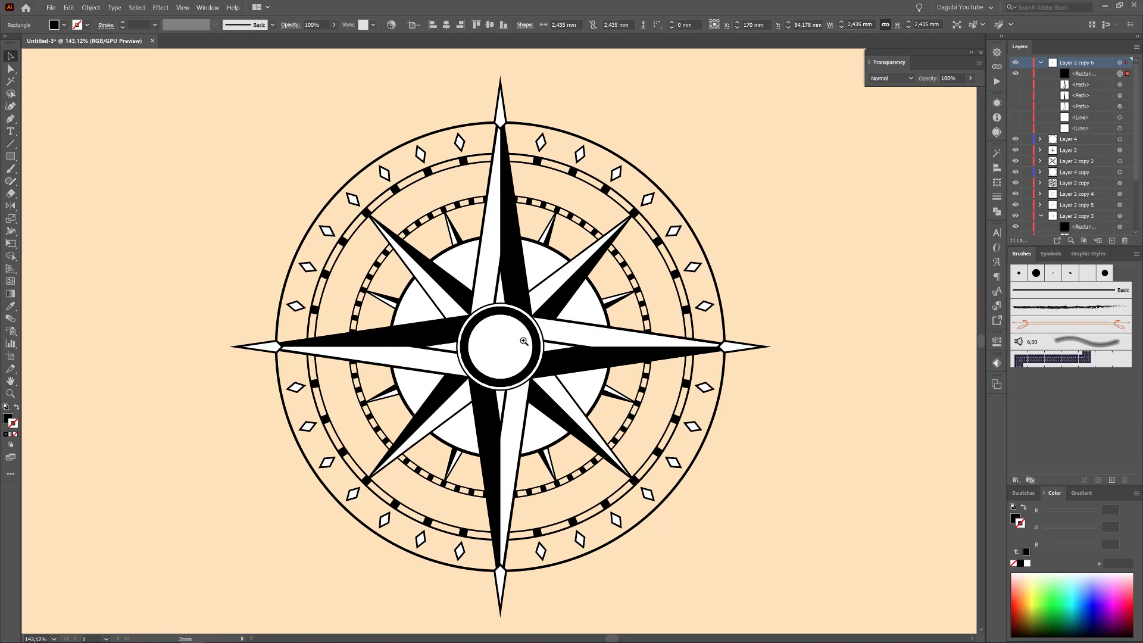
{"action": "left_click_drag", "start_coordinate": [592, 262], "coordinate": [552, 228]}
Step: Set the central circle's stroke to 1.4 pt and scale a copy of the circle down from its centre to about 22 mm
{"action": "left_click", "coordinate": [1086, 142]}
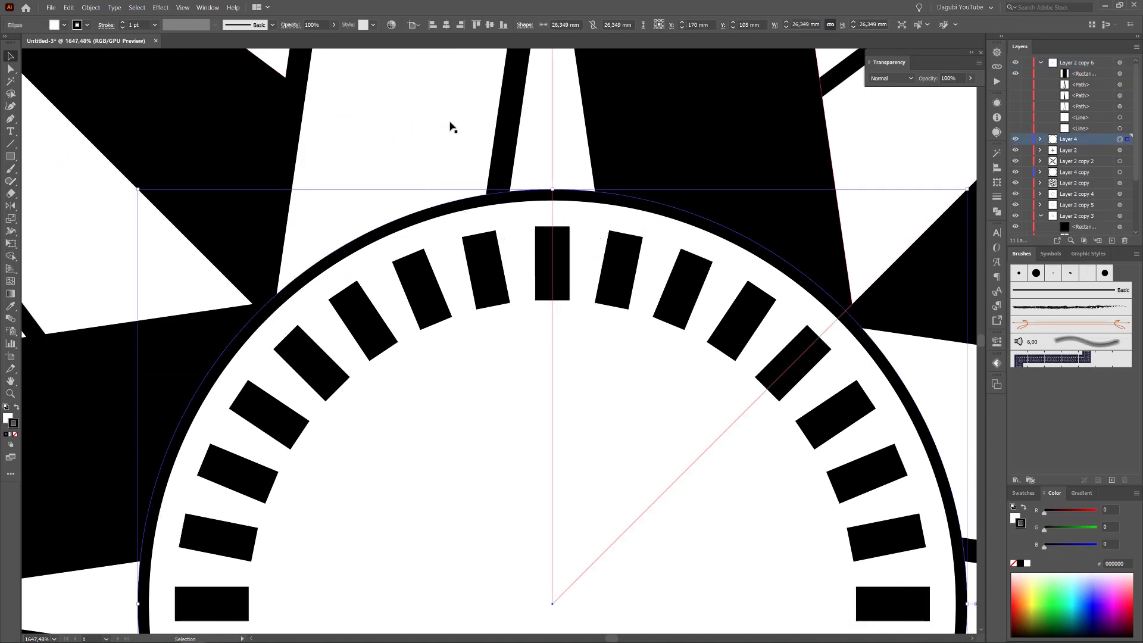
{"action": "left_click", "coordinate": [1040, 140]}
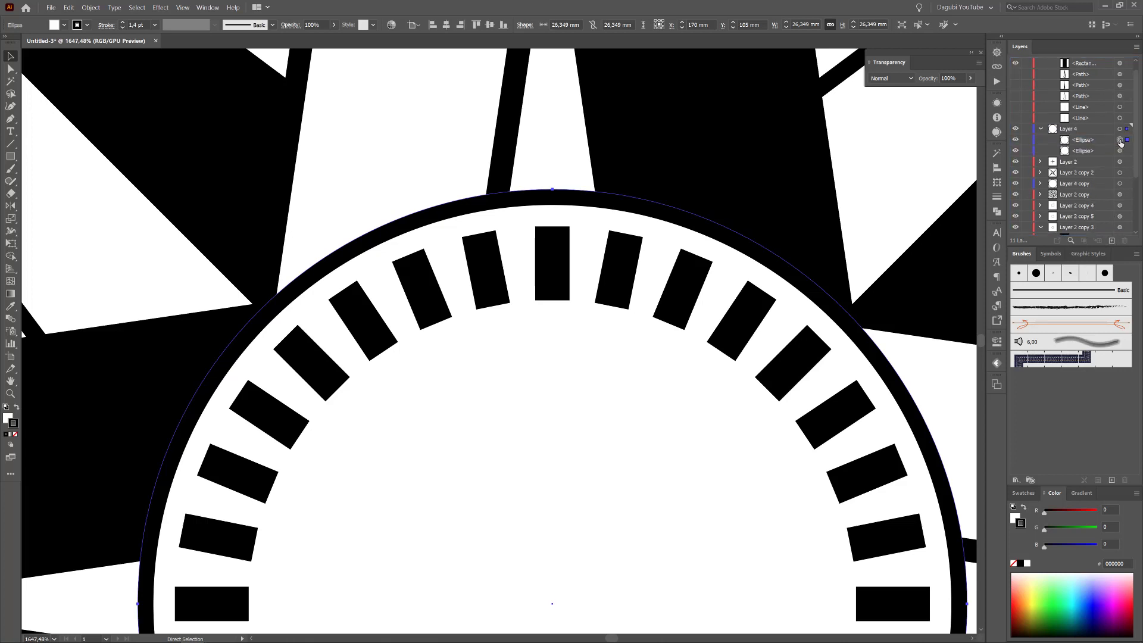
{"action": "key", "text": "e"}
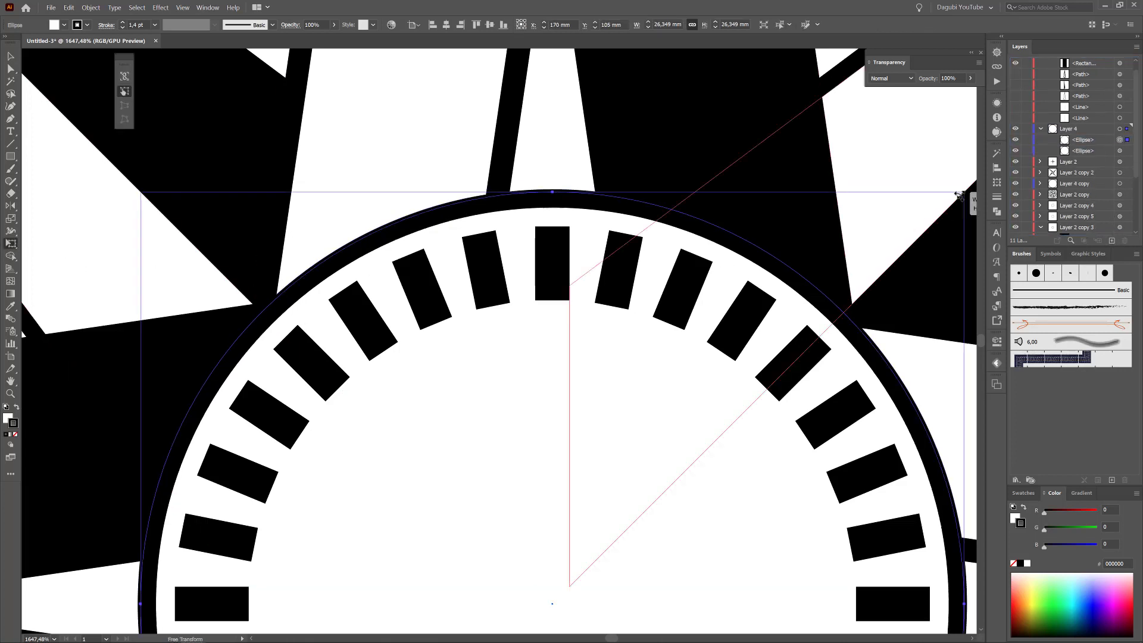
{"action": "left_click_drag", "start_coordinate": [958, 195], "coordinate": [895, 256]}
Step: Set the copied circle's stroke to 7 pt and scale it to about 21.7 mm so the thick band matches the rectangles' inner ends
{"action": "left_click", "coordinate": [997, 197]}
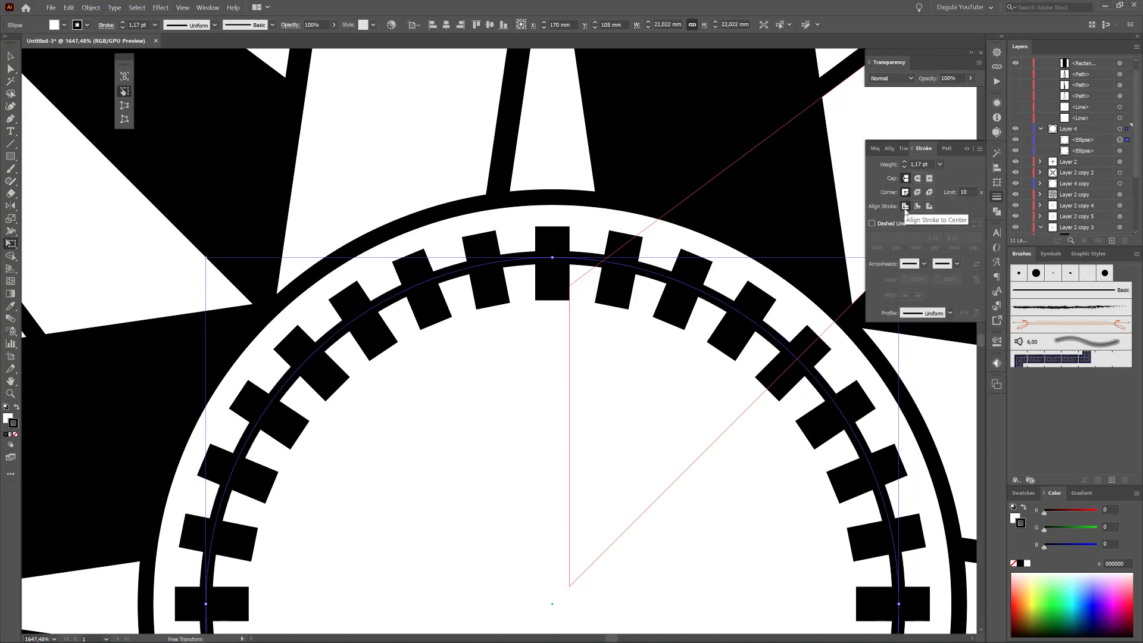
{"action": "left_click", "coordinate": [122, 23]}
{"action": "left_click", "coordinate": [122, 24]}
{"action": "left_click", "coordinate": [122, 23]}
{"action": "left_click", "coordinate": [122, 23]}
{"action": "left_click", "coordinate": [122, 24]}
{"action": "left_click", "coordinate": [122, 23]}
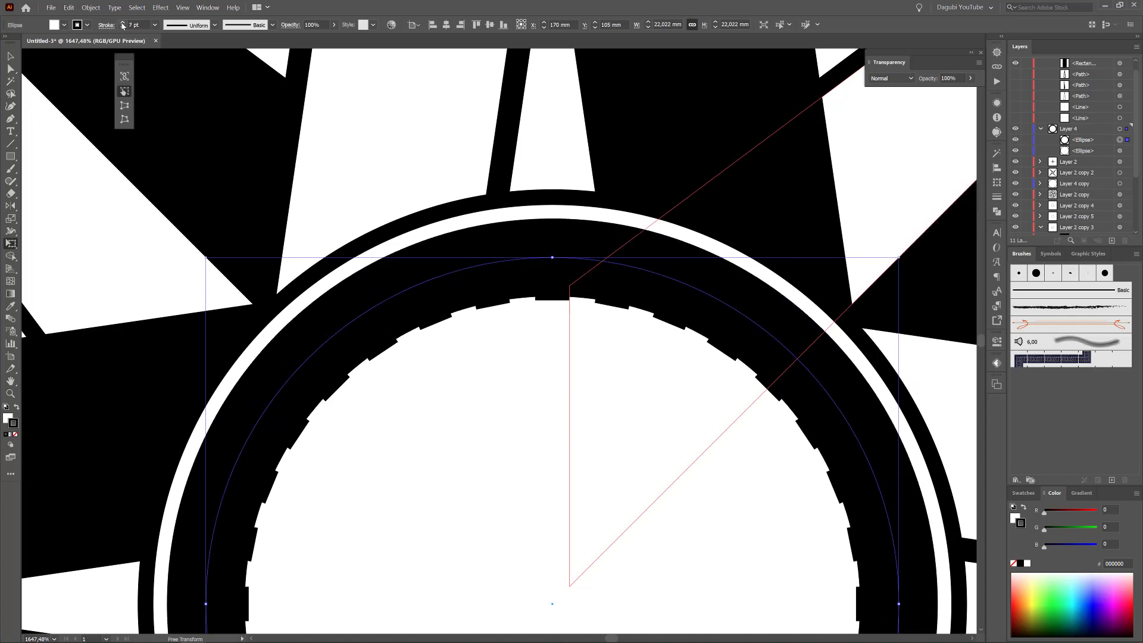
{"action": "left_click_drag", "start_coordinate": [896, 257], "coordinate": [891, 260]}
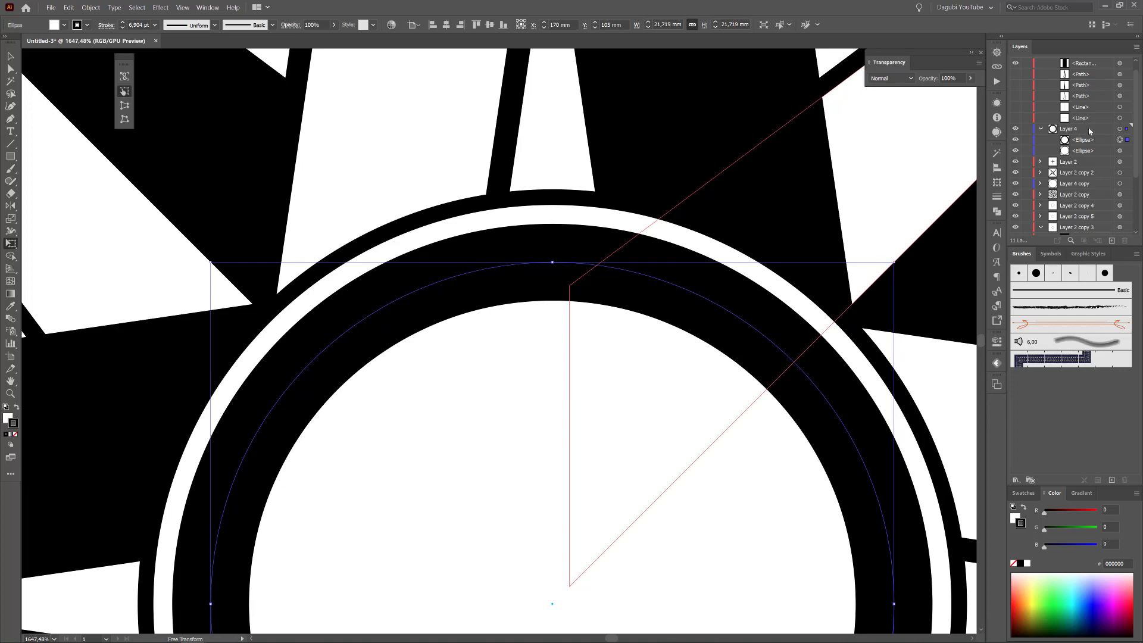
Step: Fill the inner ring's source rectangle with white and shrink it from its centre to about 0.87 by 1.87 mm
{"action": "left_click", "coordinate": [1119, 63]}
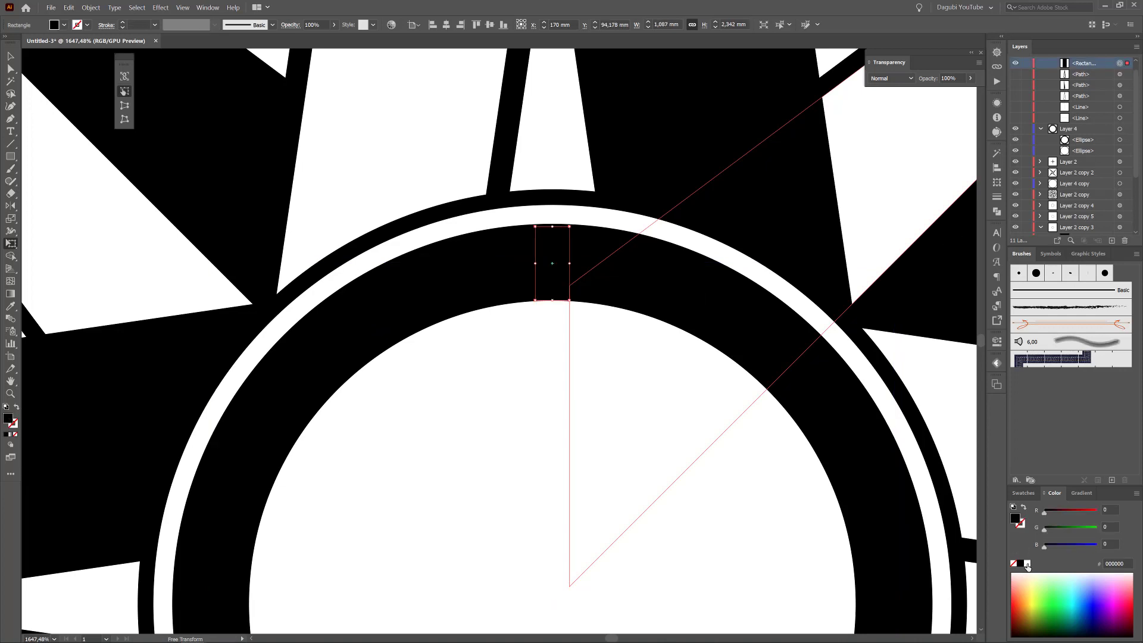
{"action": "left_click", "coordinate": [1026, 564]}
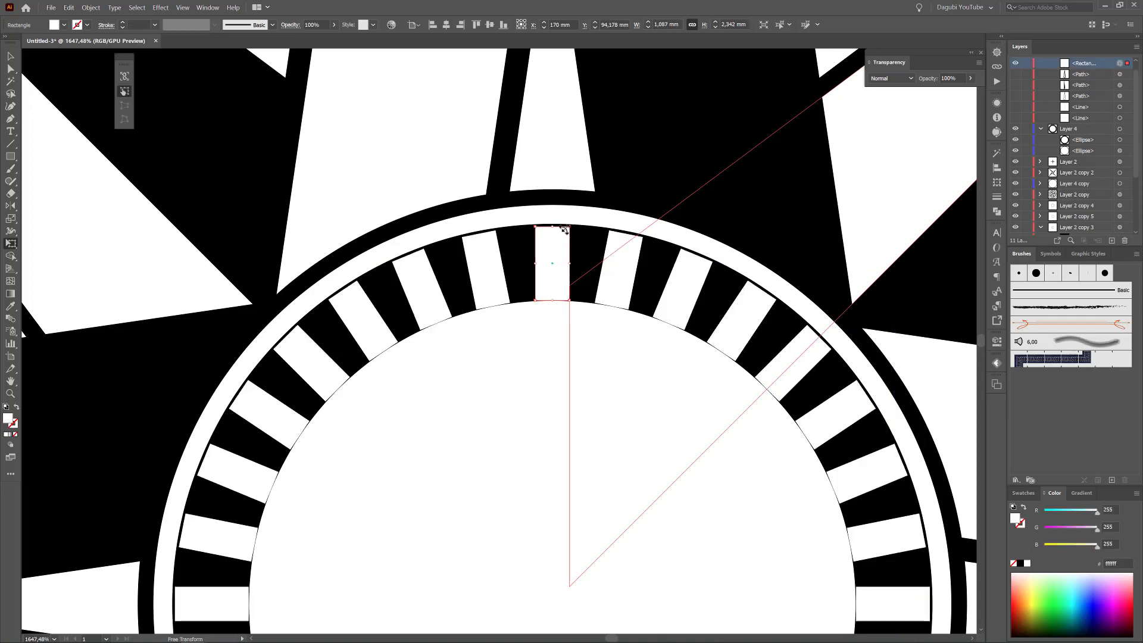
{"action": "left_click_drag", "start_coordinate": [564, 230], "coordinate": [565, 234]}
Step: Taper the rectangle into a wedge by narrowing its bottom corners, and raise its lower edge to make it about 1.76 mm tall
{"action": "left_click_drag", "start_coordinate": [11, 69], "coordinate": [39, 72]}
{"action": "left_click", "coordinate": [538, 293]}
{"action": "left_click", "coordinate": [566, 293], "text": "shift"}
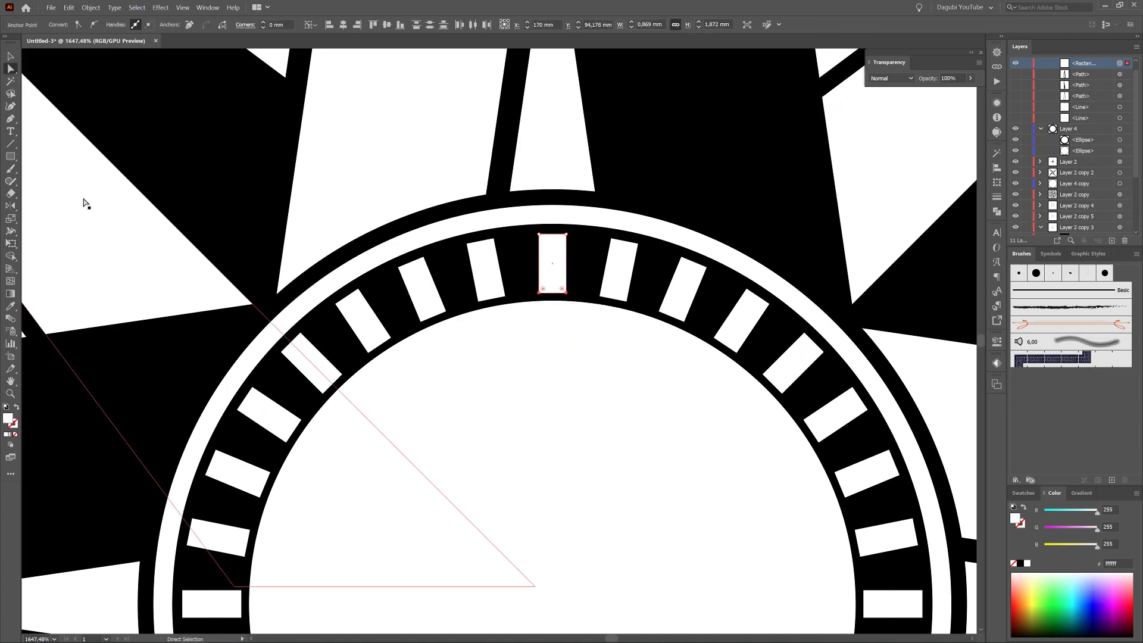
{"action": "key", "text": "s"}
{"action": "scroll", "coordinate": [507, 319], "scroll_direction": "up", "scroll_amount": 4}
{"action": "left_click_drag", "start_coordinate": [586, 267], "coordinate": [577, 267]}
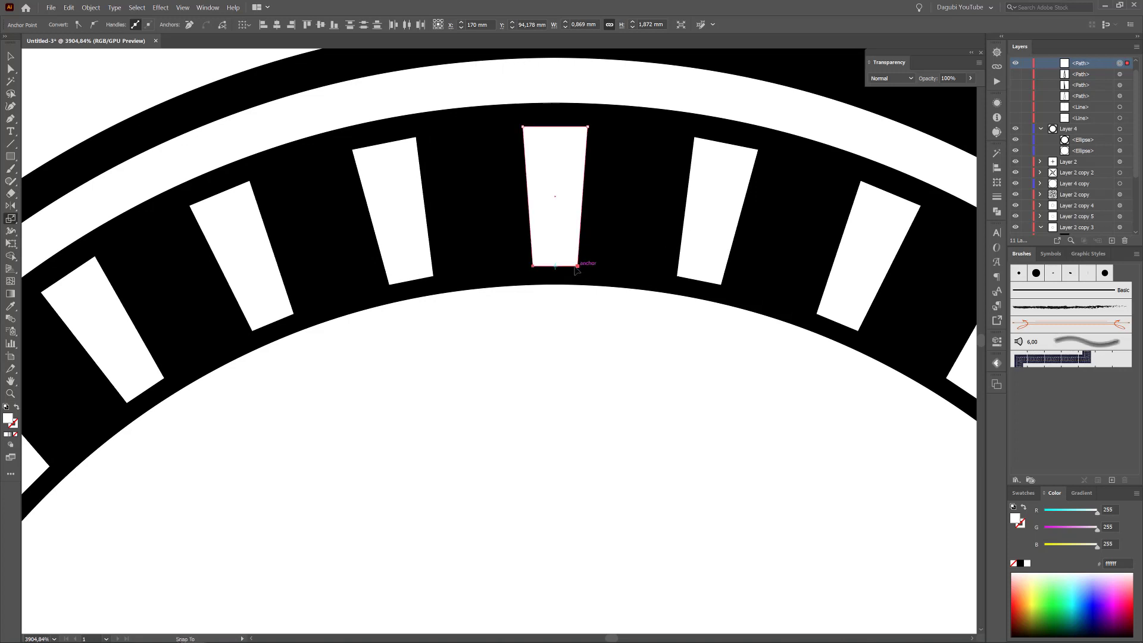
{"action": "key", "text": "a"}
{"action": "mouse_move", "coordinate": [574, 266]}
{"action": "left_mouse_down"}
{"action": "mouse_move", "coordinate": [577, 227]}
{"action": "mouse_move", "coordinate": [562, 253]}
{"action": "left_mouse_up"}
{"action": "scroll", "coordinate": [782, 444], "scroll_direction": "down", "scroll_amount": 8}
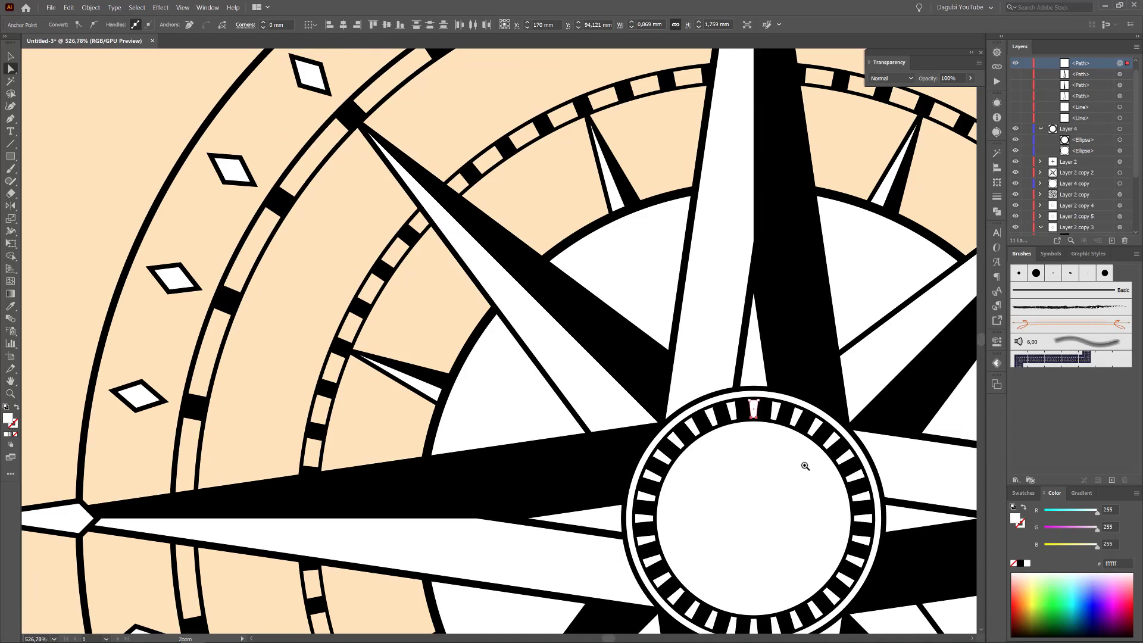
{"action": "scroll", "coordinate": [794, 479], "scroll_direction": "down", "scroll_amount": 5}
{"action": "left_click", "coordinate": [848, 119]}
{"action": "key", "text": "ctrl+0"}
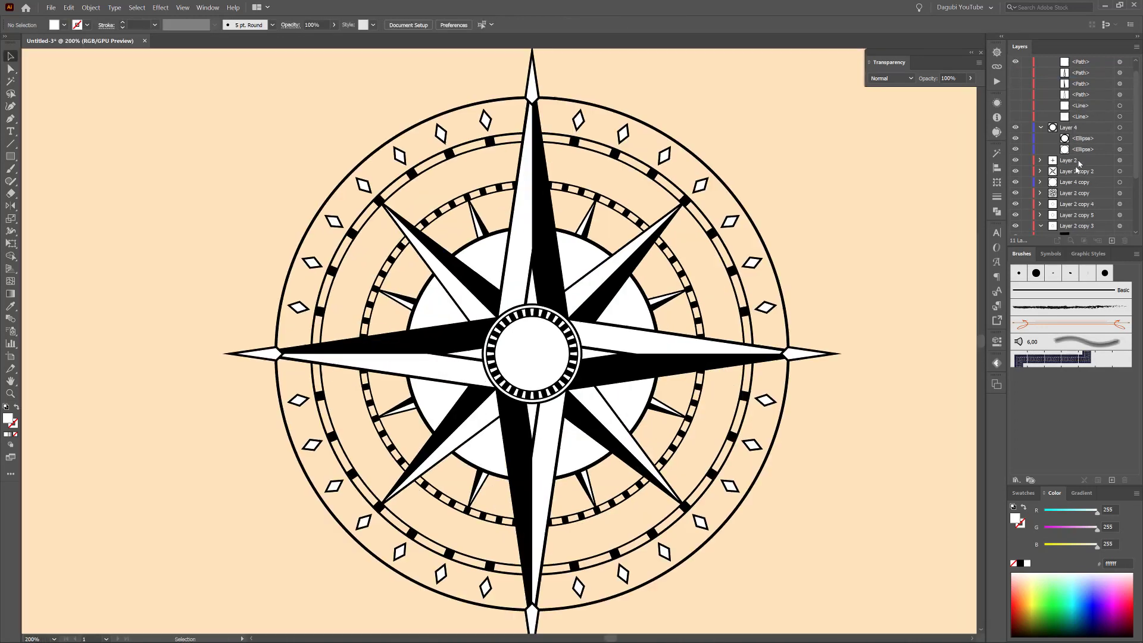
Step: Duplicate the inner ring's ellipse, scale the copy from its centre to about 8.6 mm, and fill it black
{"action": "left_click_drag", "start_coordinate": [1082, 139], "coordinate": [1111, 241]}
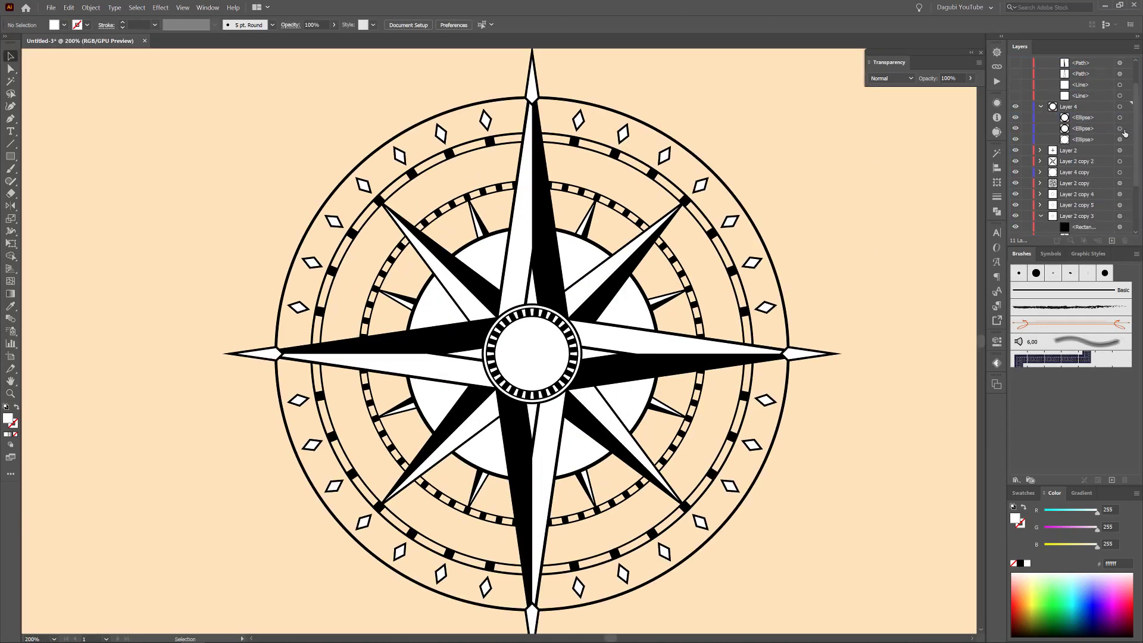
{"action": "left_click", "coordinate": [1120, 118]}
{"action": "left_click_drag", "start_coordinate": [573, 313], "coordinate": [549, 329]}
{"action": "left_click", "coordinate": [1019, 563]}
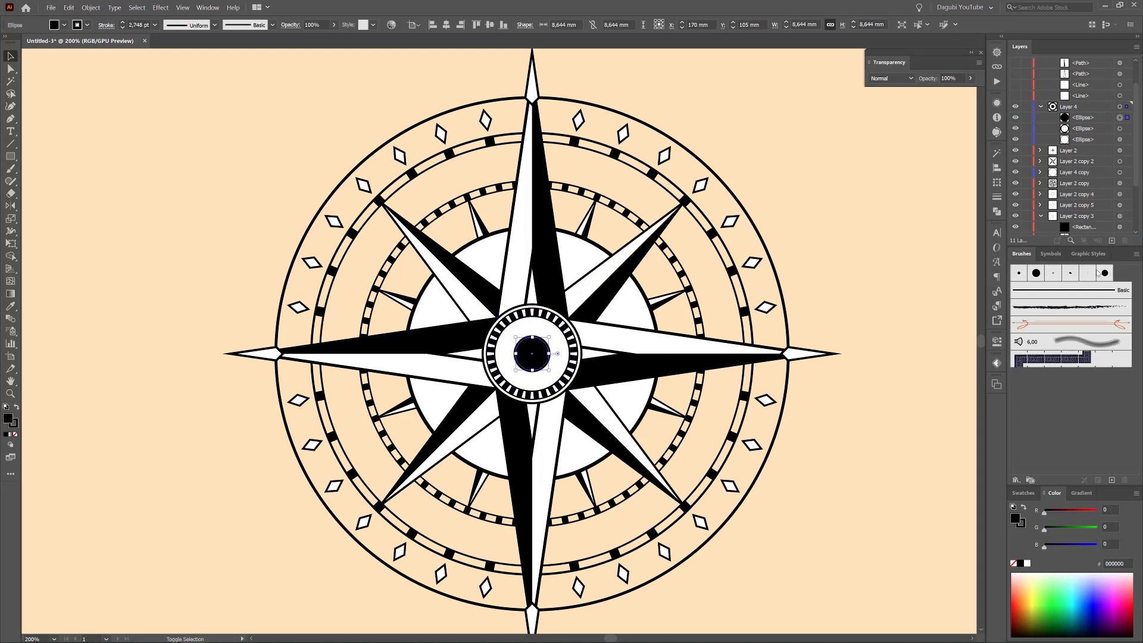
Step: Duplicate the black centre circle, remove the copy's fill, and give it a 0.6 pt white stroke
{"action": "left_click", "coordinate": [1098, 138]}
{"action": "left_click", "coordinate": [1100, 129]}
{"action": "left_click_drag", "start_coordinate": [1099, 118], "coordinate": [1112, 239]}
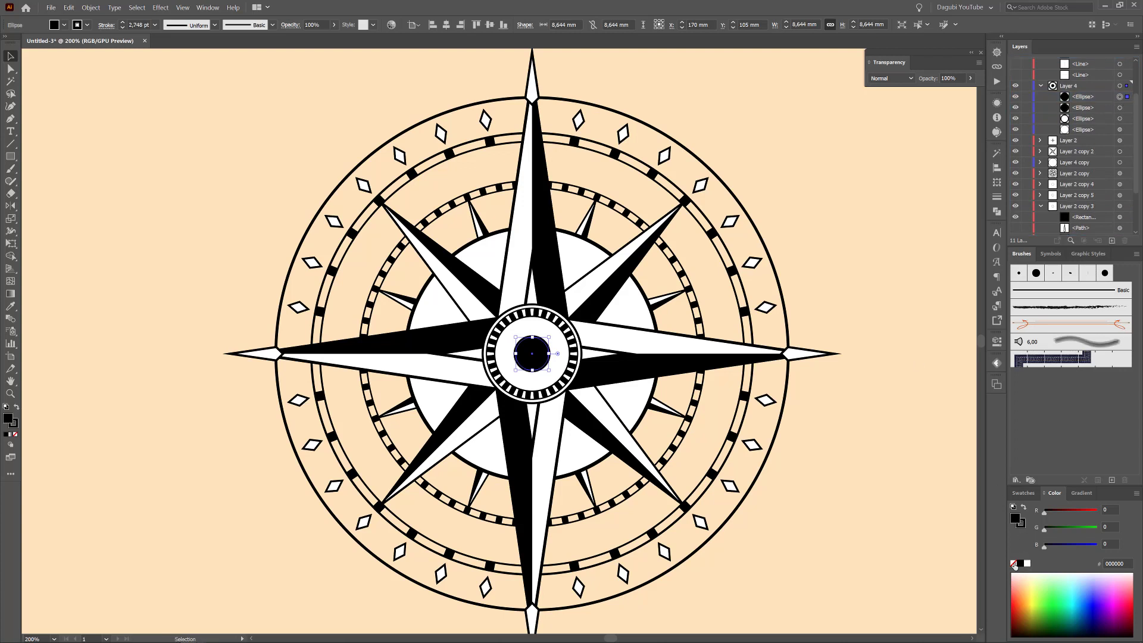
{"action": "left_click", "coordinate": [1013, 563]}
{"action": "left_click", "coordinate": [1021, 525]}
{"action": "left_click", "coordinate": [1027, 563]}
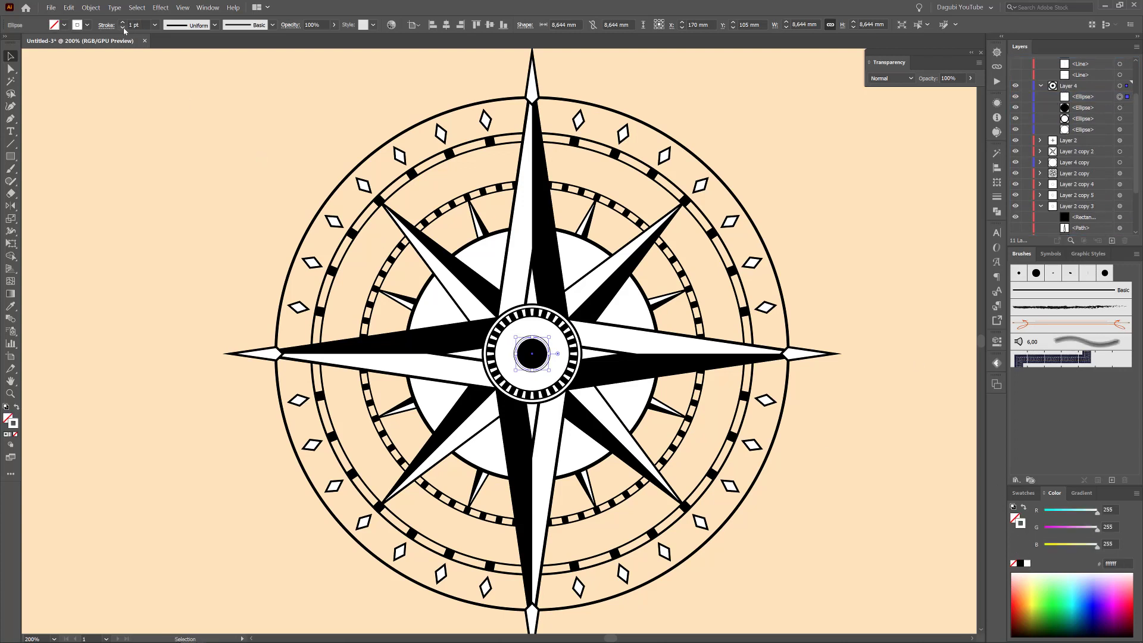
{"action": "key", "text": "ctrl+shift+a"}
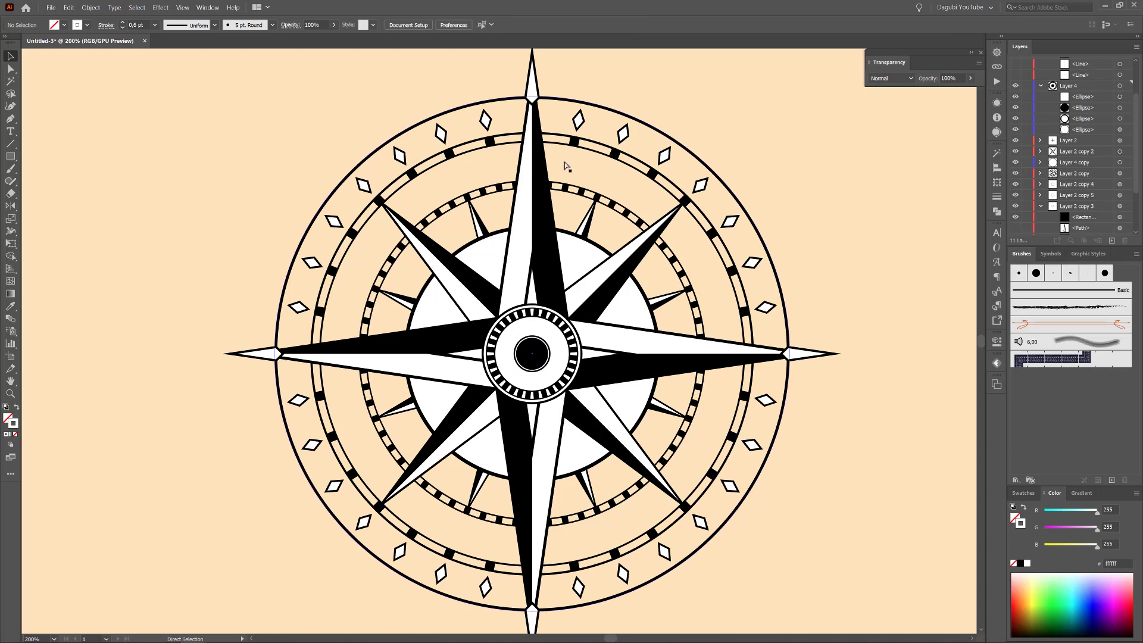
Step: Scale the white-stroked circle from its centre to about 6.9 mm and set its stroke to 1 pt
{"action": "left_click", "coordinate": [1120, 97]}
{"action": "scroll", "coordinate": [532, 352], "scroll_direction": "up", "scroll_amount": 5}
{"action": "left_click_drag", "start_coordinate": [598, 286], "coordinate": [587, 296]}
{"action": "left_click", "coordinate": [122, 23]}
{"action": "left_click", "coordinate": [122, 22]}
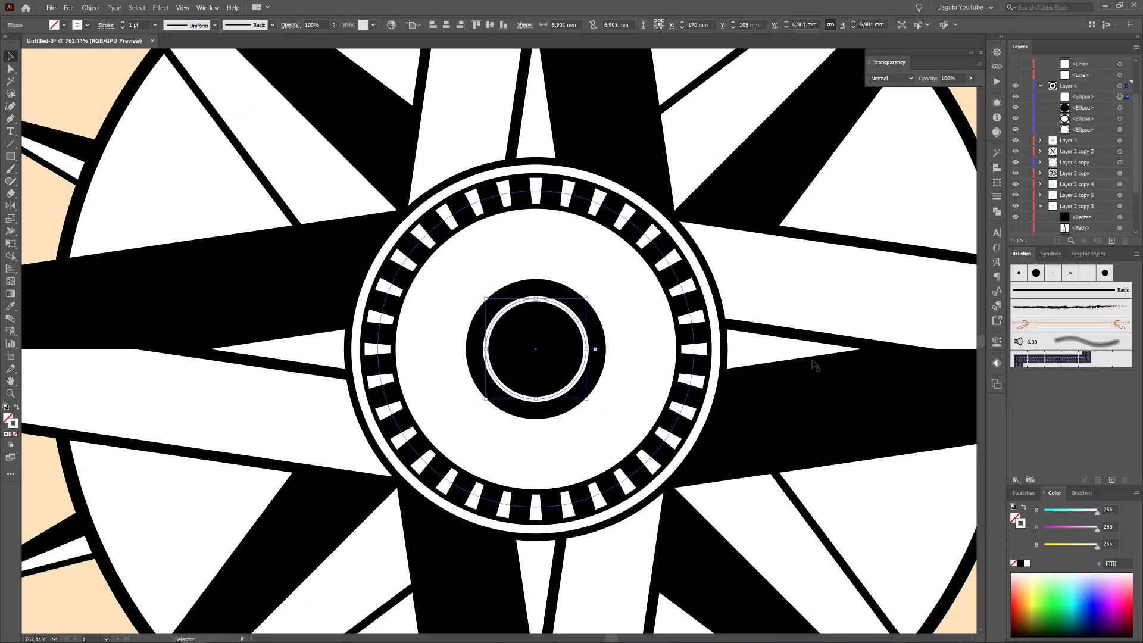
{"action": "left_click_drag", "start_coordinate": [826, 355], "coordinate": [738, 326]}
{"action": "key", "text": "ctrl+0"}
{"action": "left_click", "coordinate": [798, 265]}
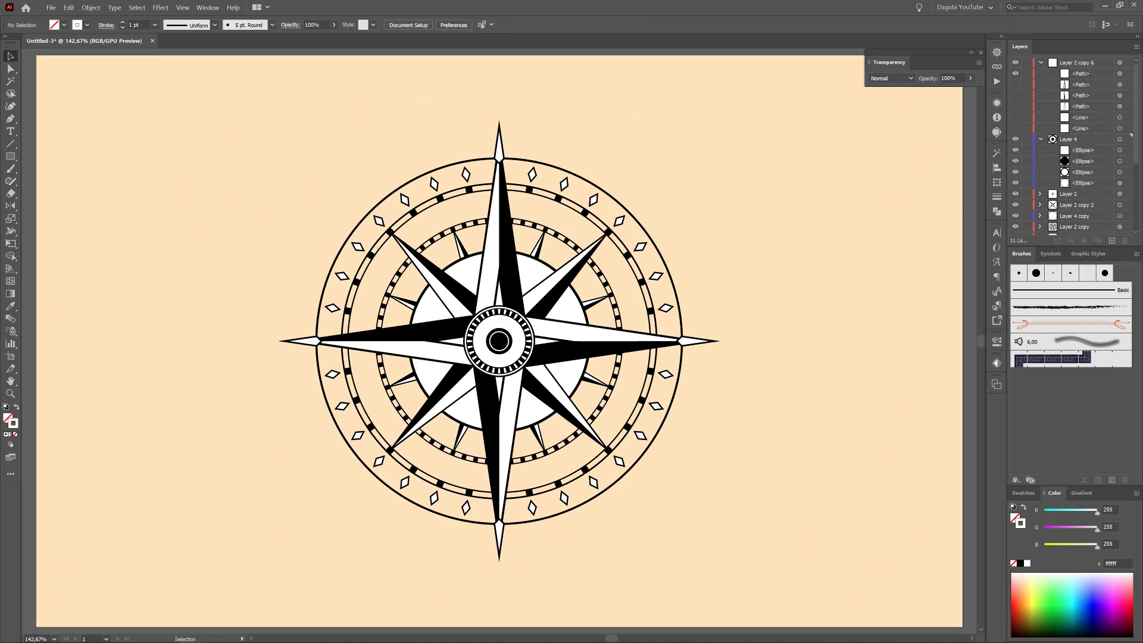
Step: Collapse the expanded layers and collect all compass layers above the background layer into one new layer
{"action": "left_click", "coordinate": [1041, 63]}
{"action": "left_click", "coordinate": [1040, 74]}
{"action": "left_click", "coordinate": [1040, 150]}
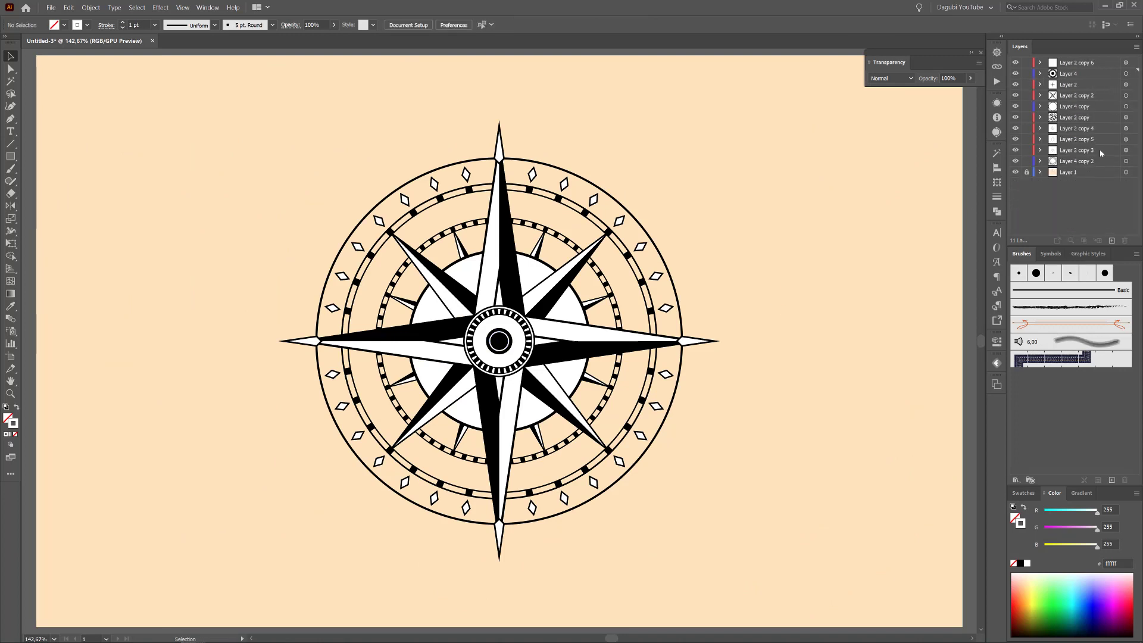
{"action": "left_click", "coordinate": [1087, 63]}
{"action": "left_click", "coordinate": [1071, 161], "text": "shift"}
{"action": "left_click", "coordinate": [1136, 46]}
{"action": "left_click", "coordinate": [1061, 162]}
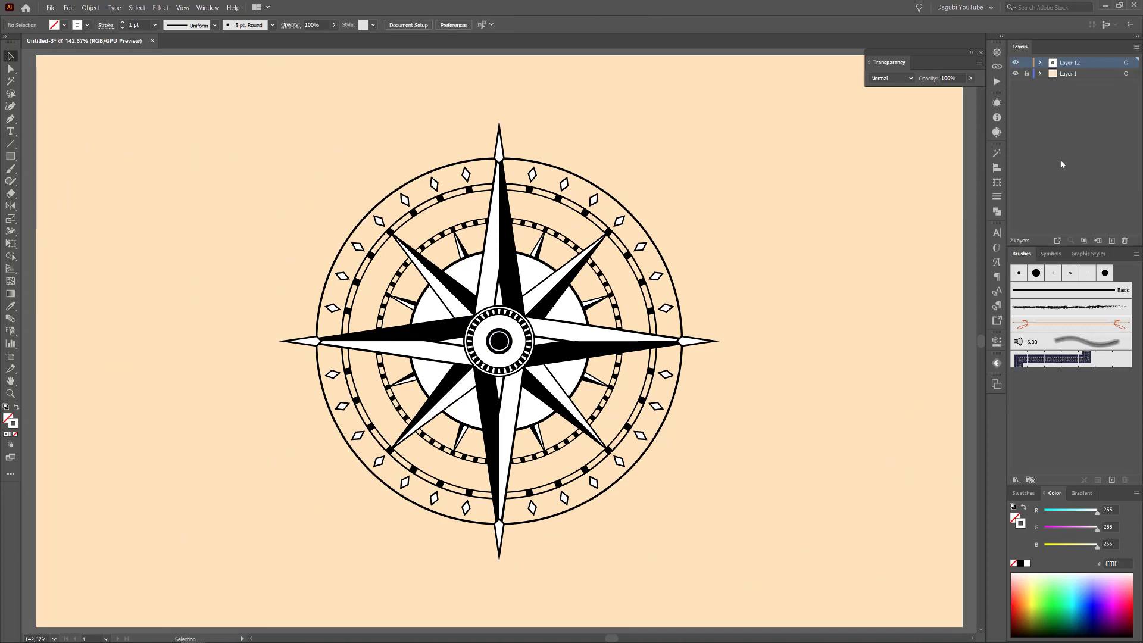
Step: Duplicate the collected compass layer and rename the original Backup, hiding and locking it
{"action": "left_click_drag", "start_coordinate": [1102, 64], "coordinate": [1112, 241]}
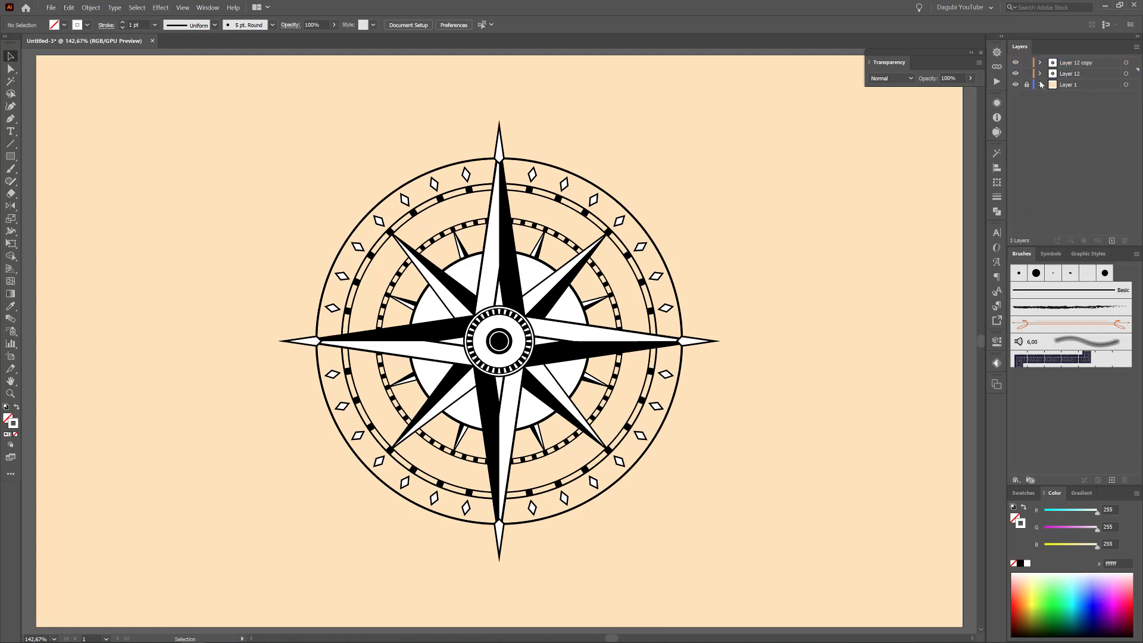
{"action": "left_click", "coordinate": [1071, 75]}
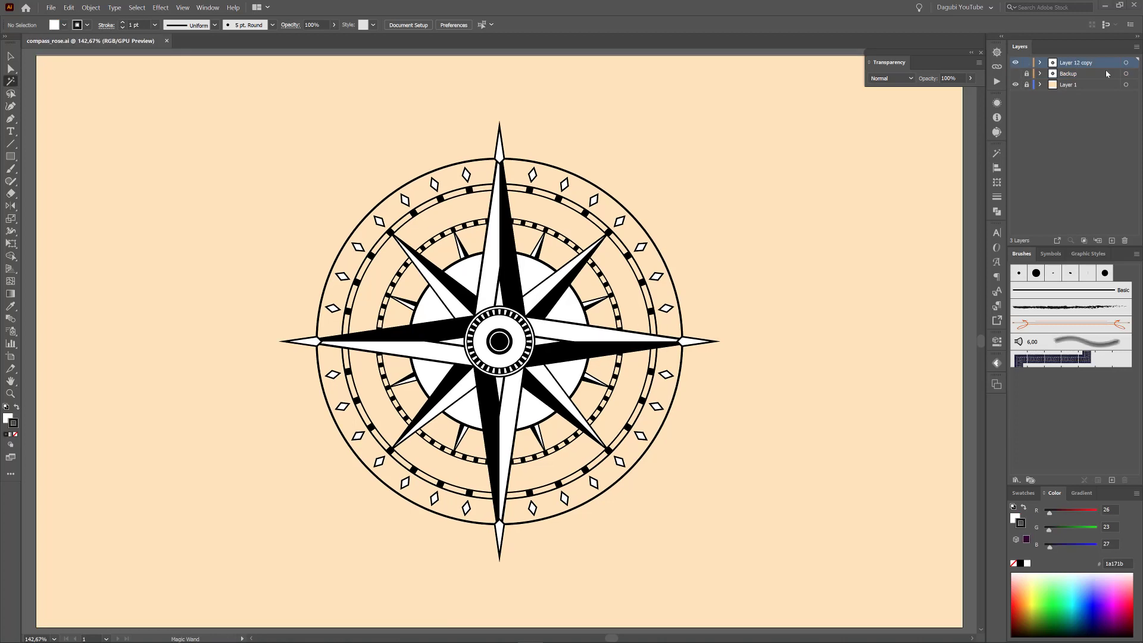
Step: Expand the appearance of all artwork in the compass layer copy, and expand its fills and strokes
{"action": "left_click", "coordinate": [1124, 63]}
{"action": "left_click", "coordinate": [91, 8]}
{"action": "left_click", "coordinate": [99, 117]}
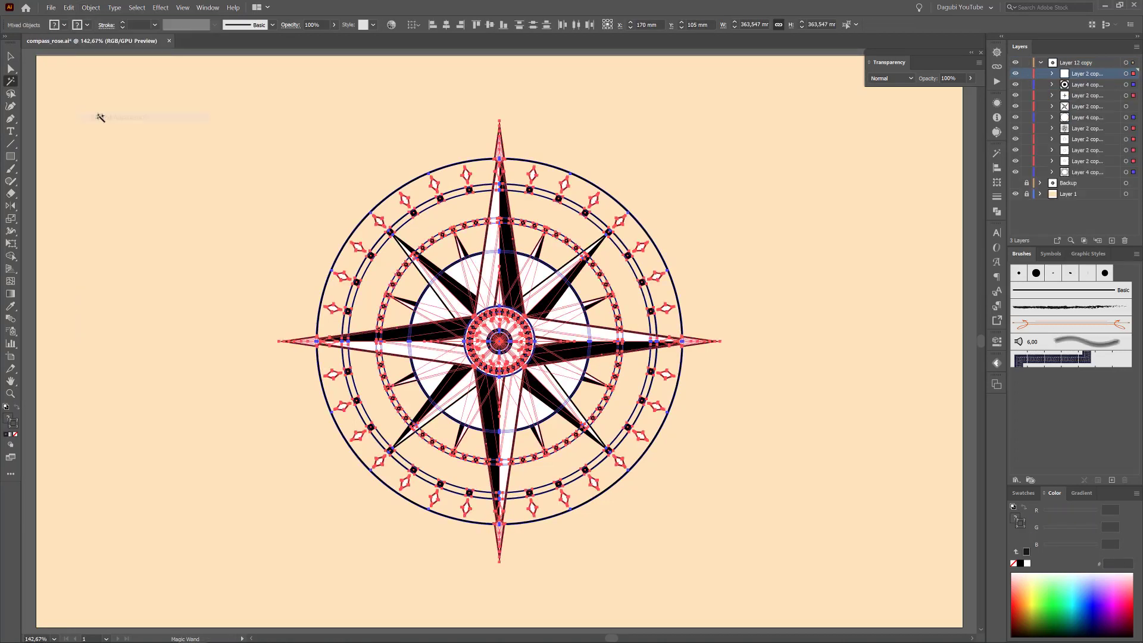
{"action": "left_click", "coordinate": [94, 8]}
{"action": "left_click", "coordinate": [95, 107]}
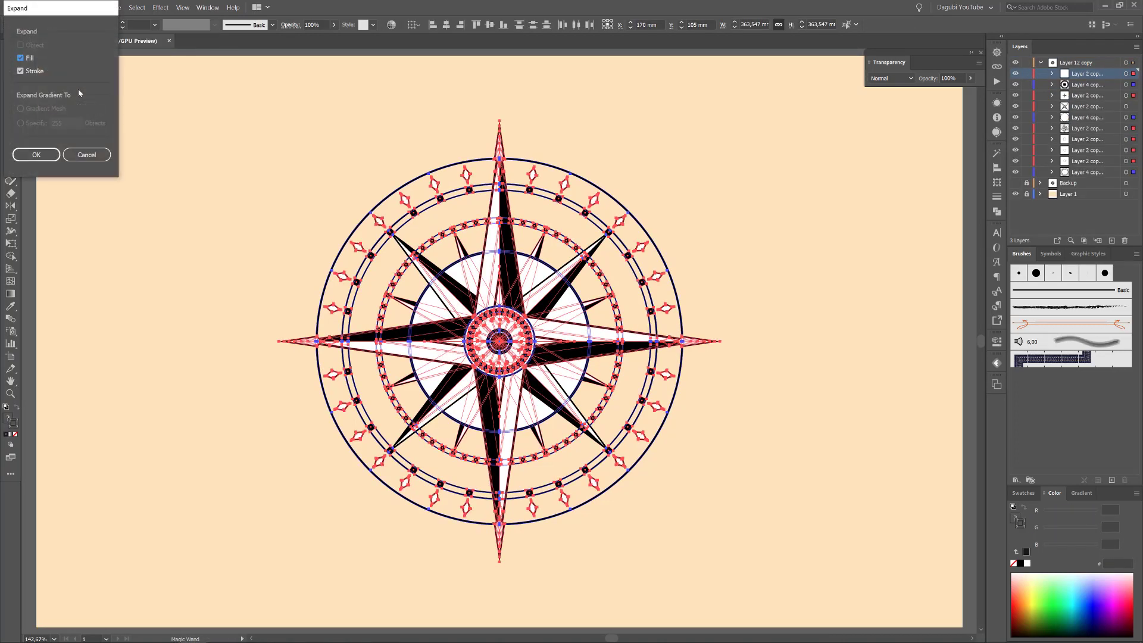
{"action": "left_click", "coordinate": [36, 154]}
{"action": "scroll", "coordinate": [501, 235], "scroll_direction": "up", "scroll_amount": 8}
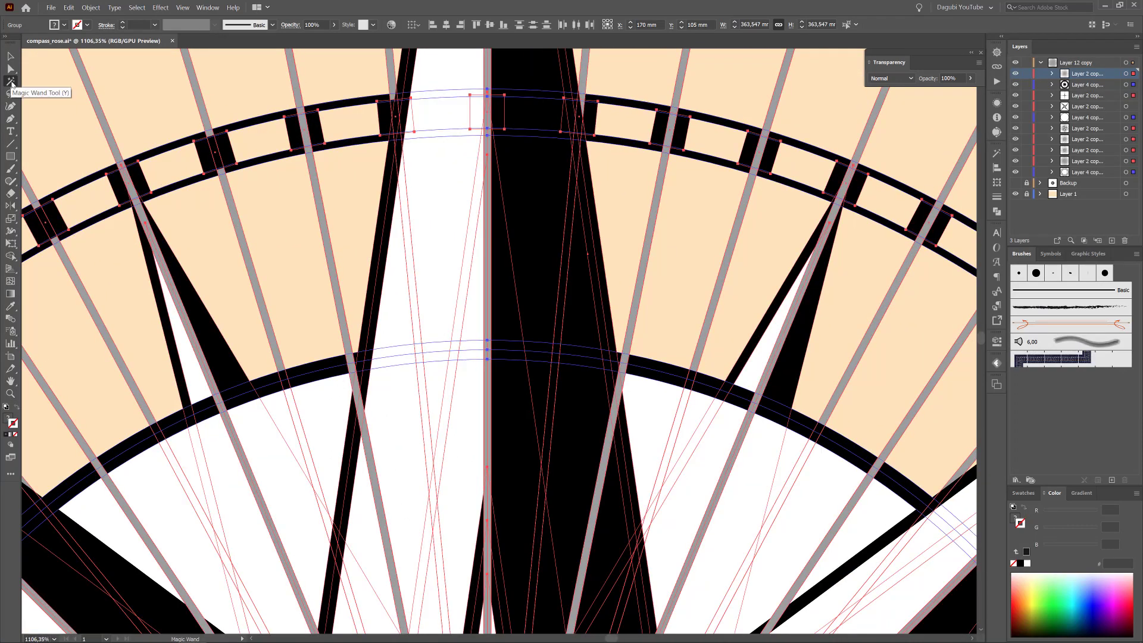
Step: Select all white and black shapes with the Magic Wand tool and copy them
{"action": "left_click", "coordinate": [452, 171]}
{"action": "left_click", "coordinate": [540, 202]}
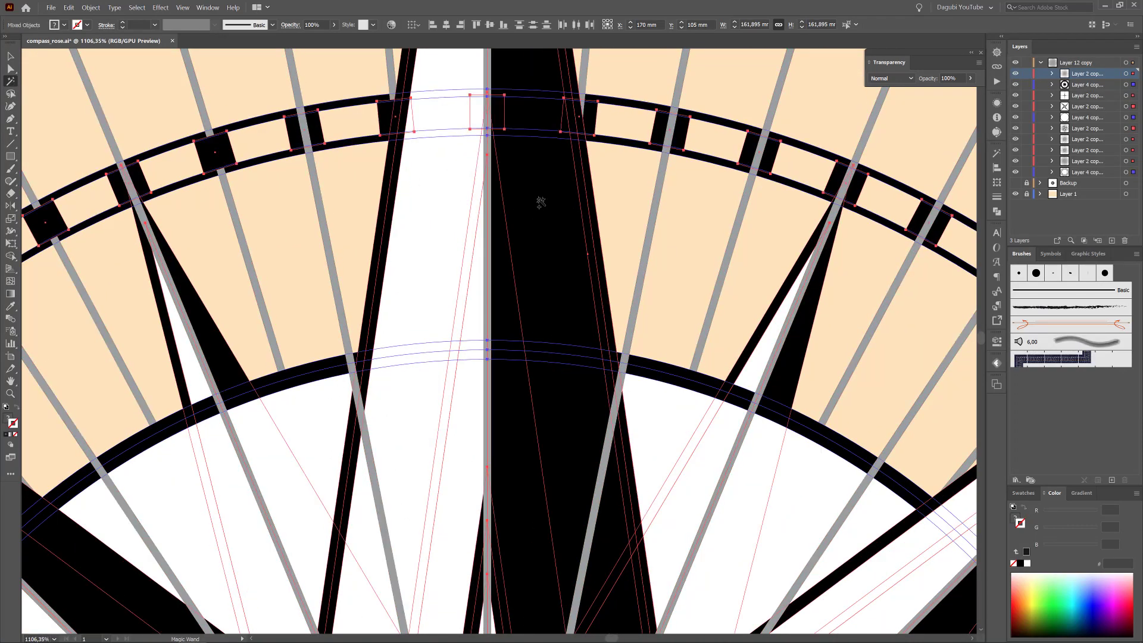
{"action": "scroll", "coordinate": [580, 254], "scroll_direction": "down", "scroll_amount": 8}
{"action": "left_click_drag", "start_coordinate": [556, 251], "coordinate": [507, 202]}
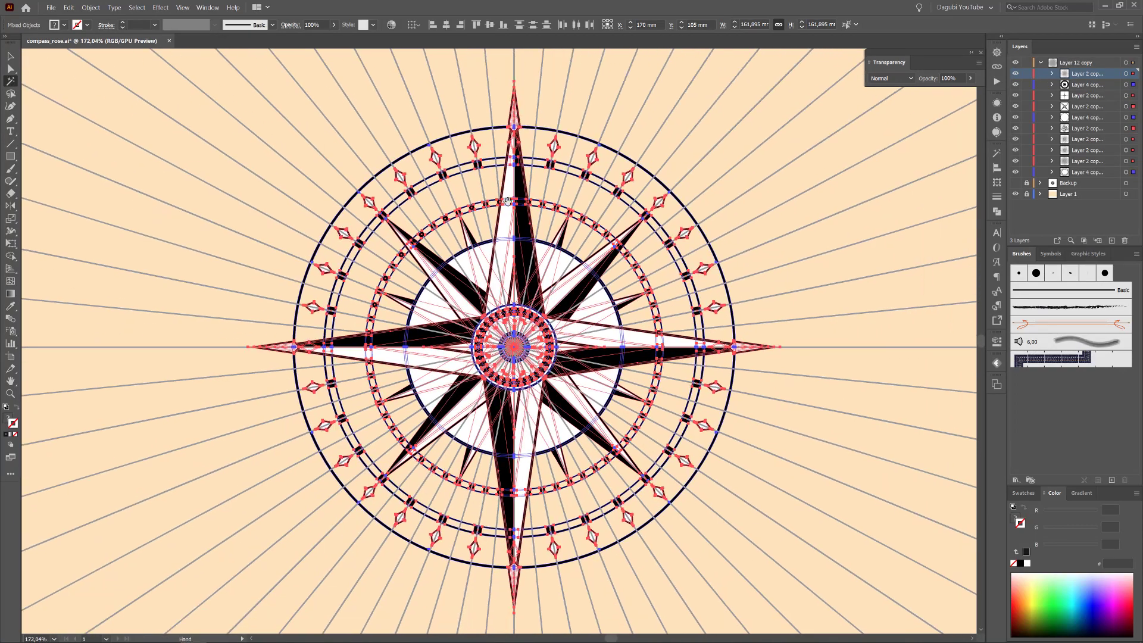
{"action": "left_click", "coordinate": [69, 8]}
{"action": "left_click", "coordinate": [89, 50]}
{"action": "left_click", "coordinate": [1040, 62]}
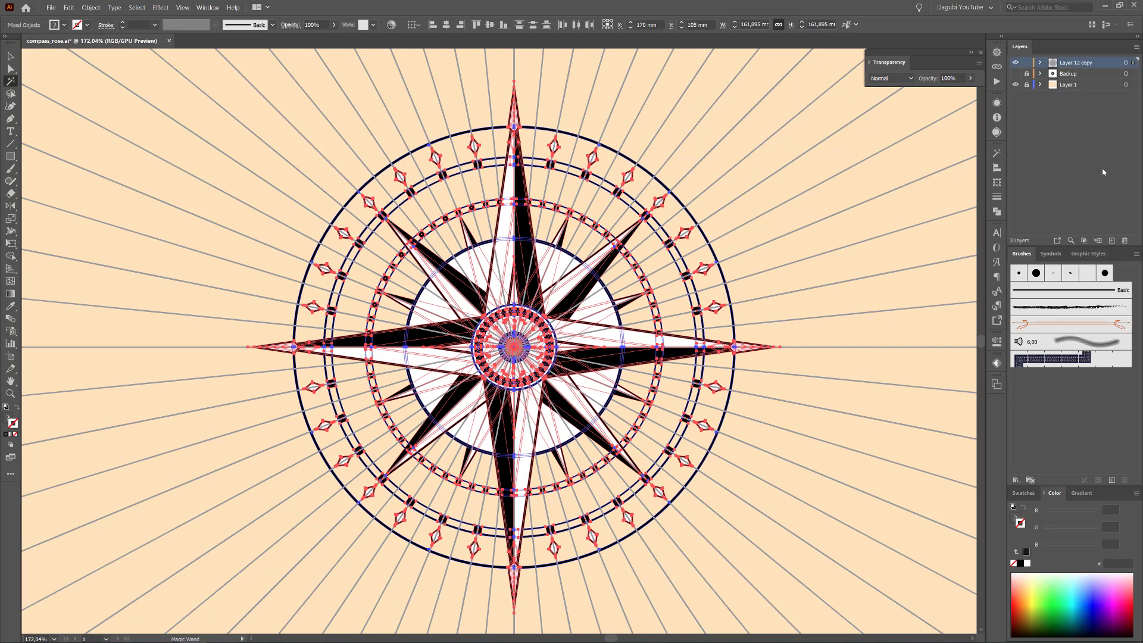
Step: Create a new top layer, hide the expanded compass layer, and paste the copied shapes in place on the new layer
{"action": "left_click", "coordinate": [1111, 241]}
{"action": "left_click", "coordinate": [1015, 73]}
{"action": "key", "text": "ctrl+0"}
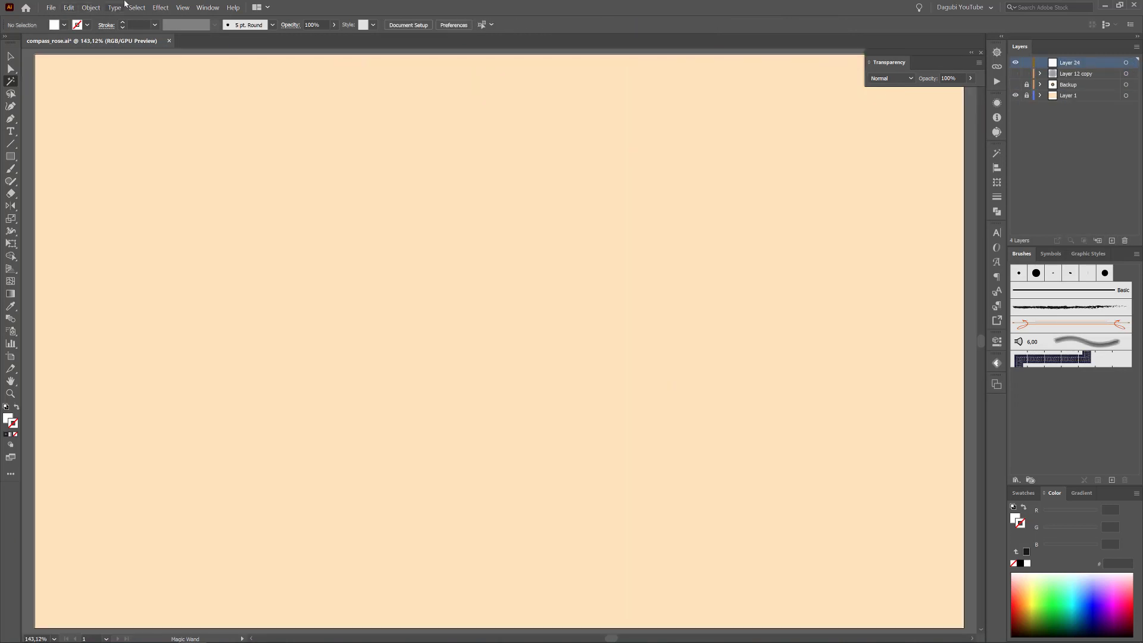
{"action": "left_click", "coordinate": [69, 7]}
{"action": "left_click", "coordinate": [90, 87]}
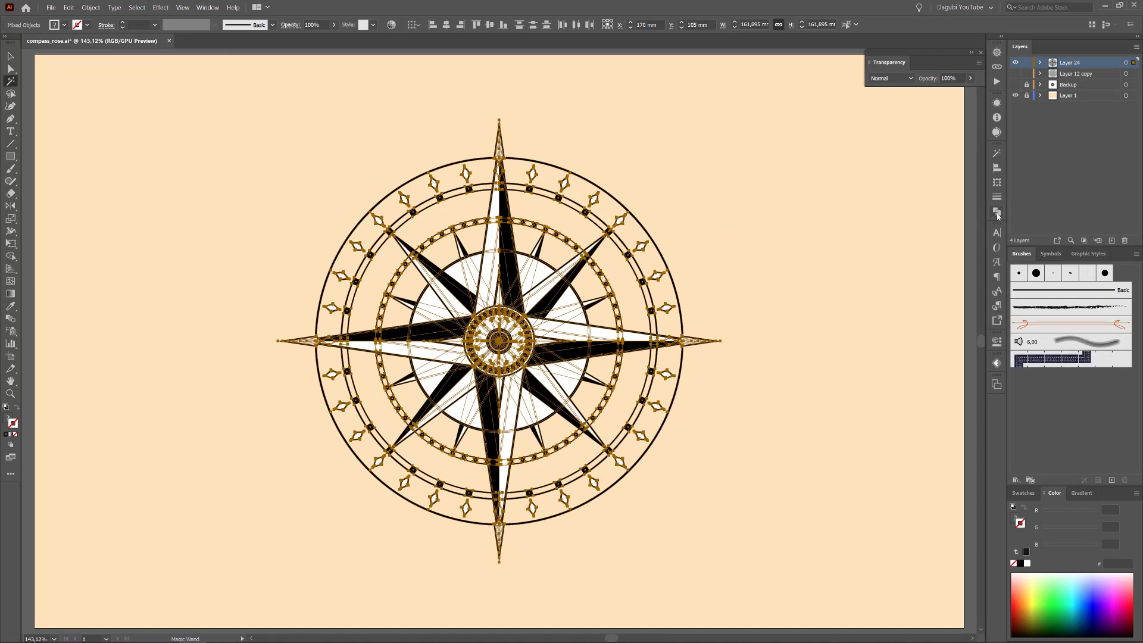
Step: Select everything on the new layer and combine it with the Pathfinder Merge operation
{"action": "left_click", "coordinate": [1040, 63]}
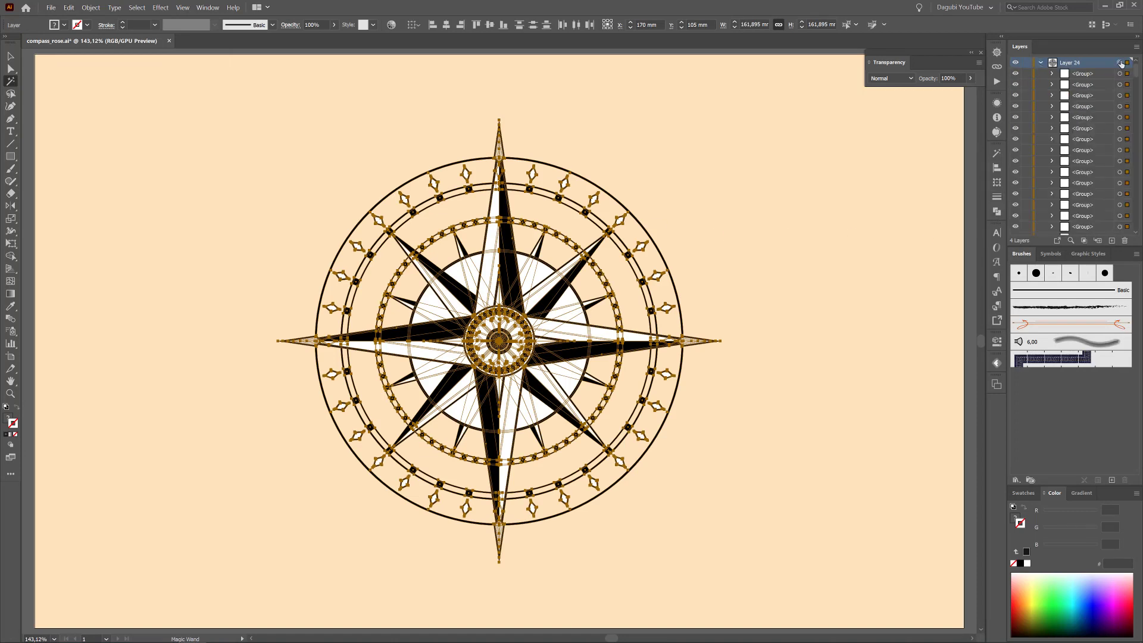
{"action": "left_click", "coordinate": [996, 212]}
{"action": "left_click", "coordinate": [915, 204]}
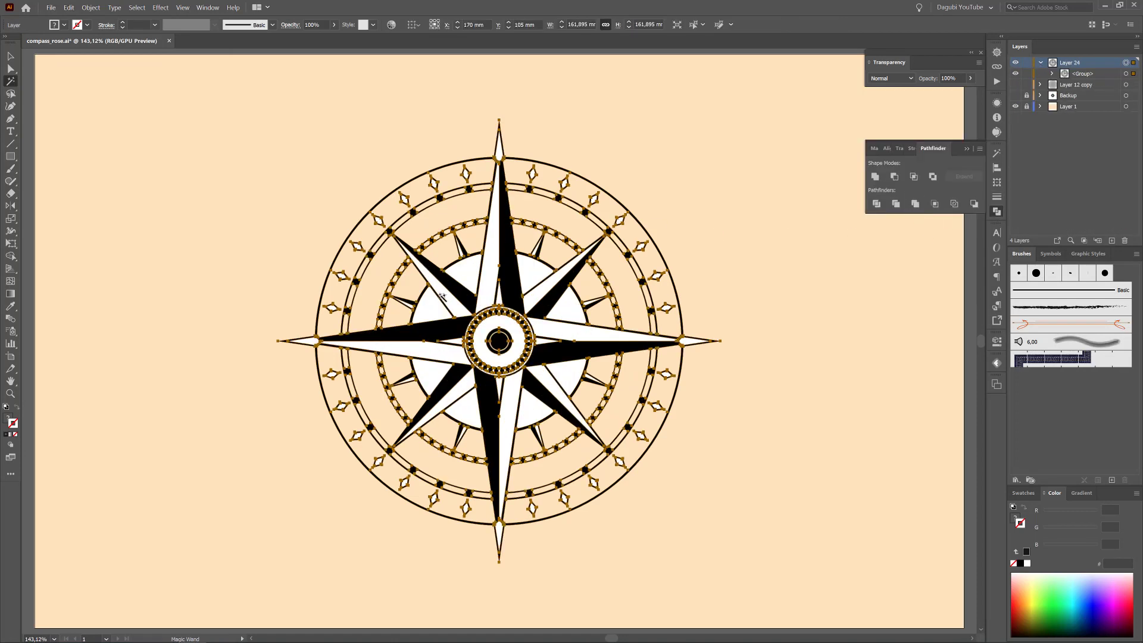
{"action": "scroll", "coordinate": [536, 325], "scroll_direction": "up", "scroll_amount": 6}
{"action": "key", "text": "ctrl+0"}
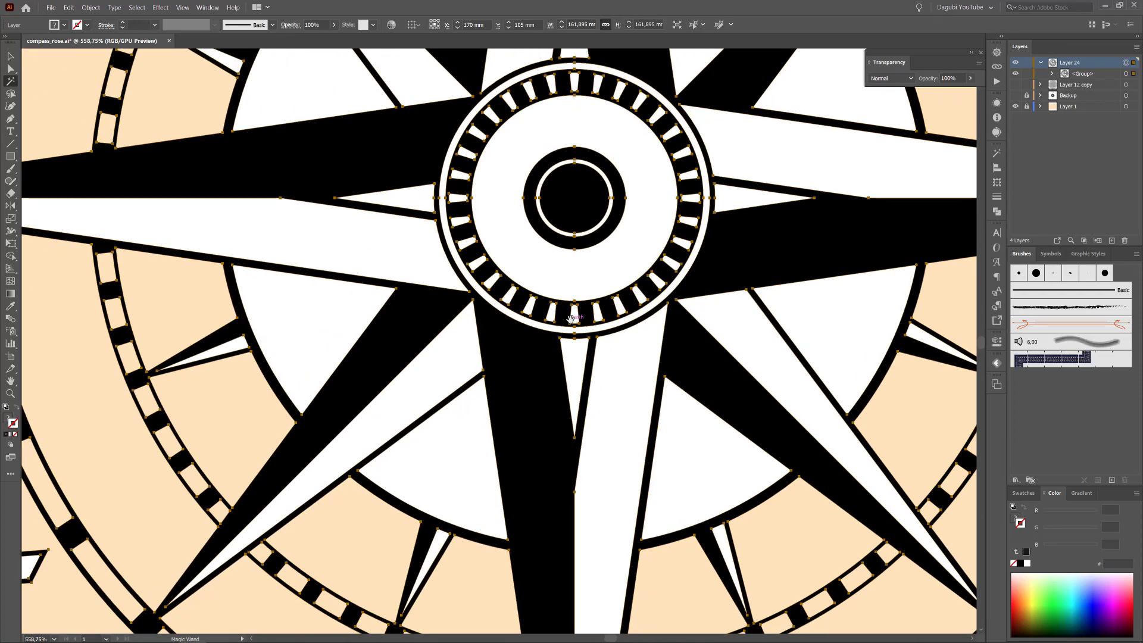
Step: Select the black and white shapes with the Magic Wand, invert the selection, and cut the leftover unfilled paths
{"action": "left_click", "coordinate": [1052, 73]}
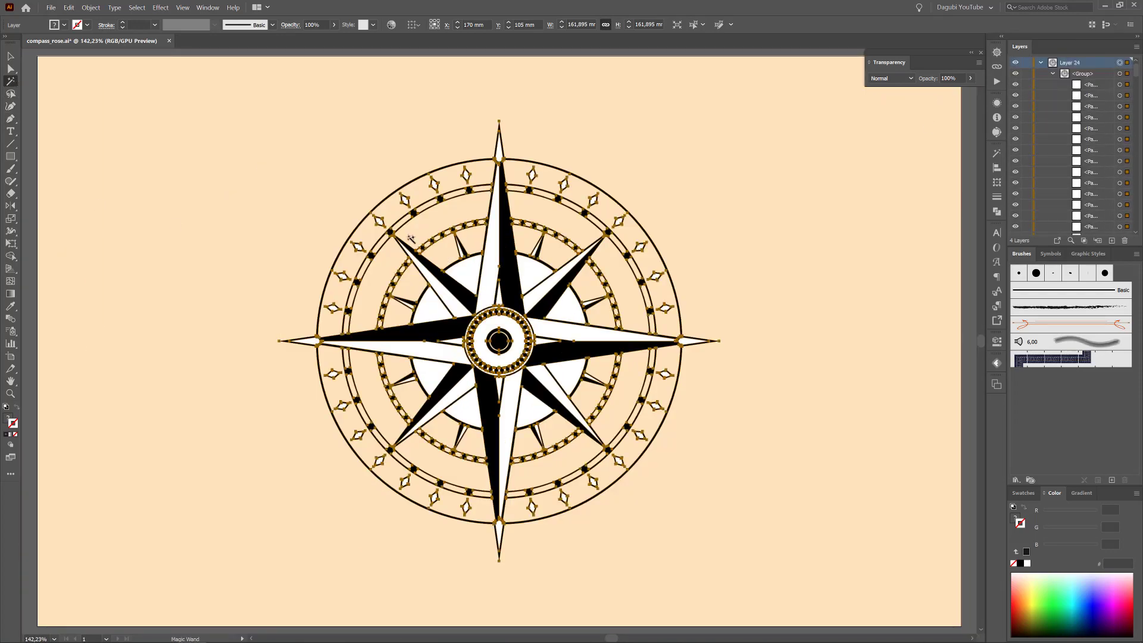
{"action": "left_click", "coordinate": [508, 267]}
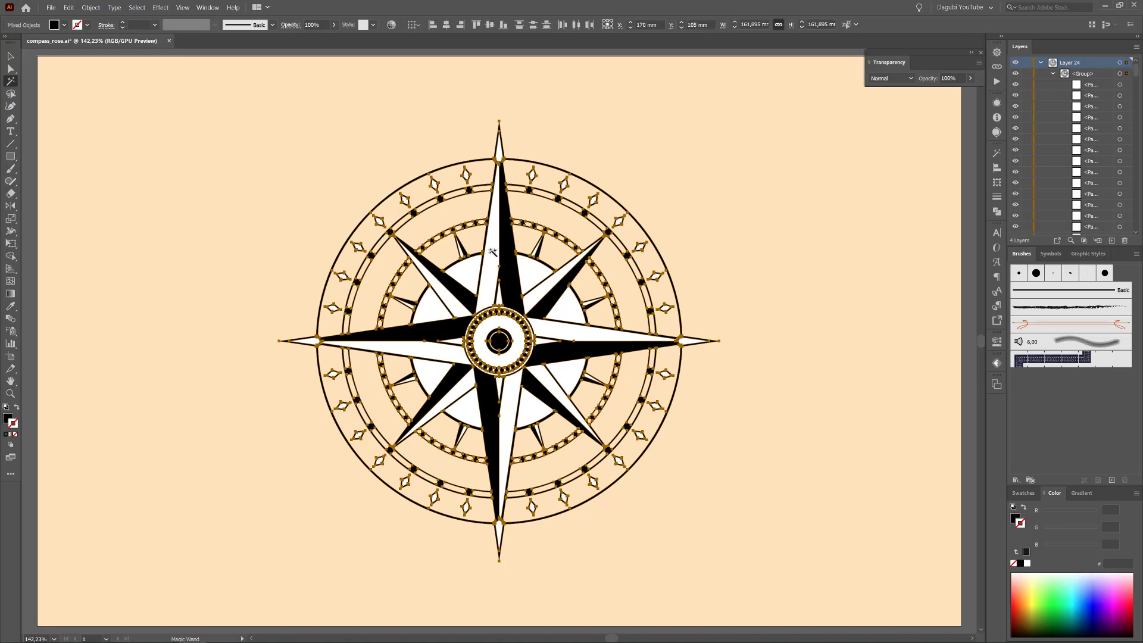
{"action": "left_click", "coordinate": [148, 9]}
{"action": "left_click", "coordinate": [144, 53]}
{"action": "left_click", "coordinate": [70, 8]}
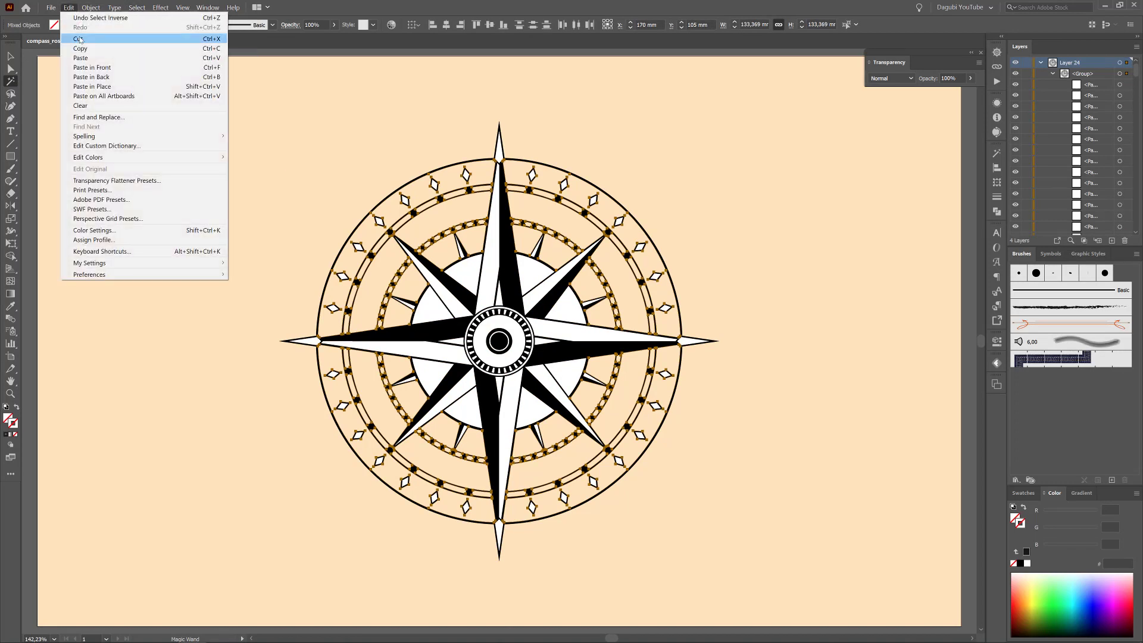
{"action": "left_click", "coordinate": [80, 35]}
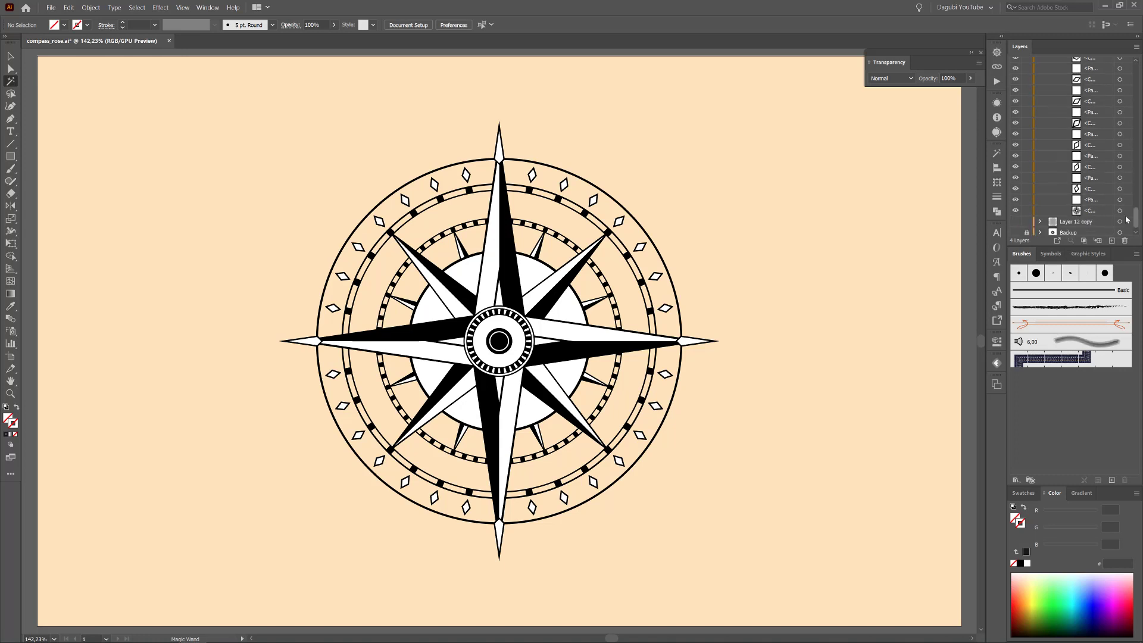
{"action": "left_click", "coordinate": [1053, 74]}
{"action": "left_click", "coordinate": [1040, 63]}
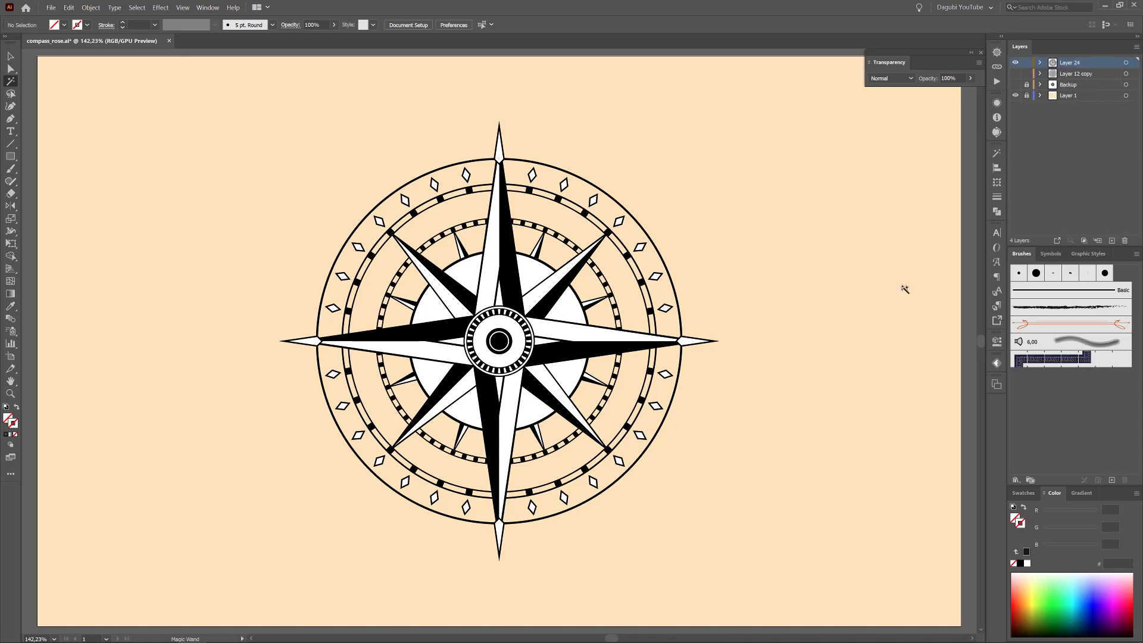
Step: Set the merged layer's colour to Light Red and select all its white shapes with the Magic Wand
{"action": "double_click", "coordinate": [1092, 66]}
{"action": "left_click", "coordinate": [708, 142]}
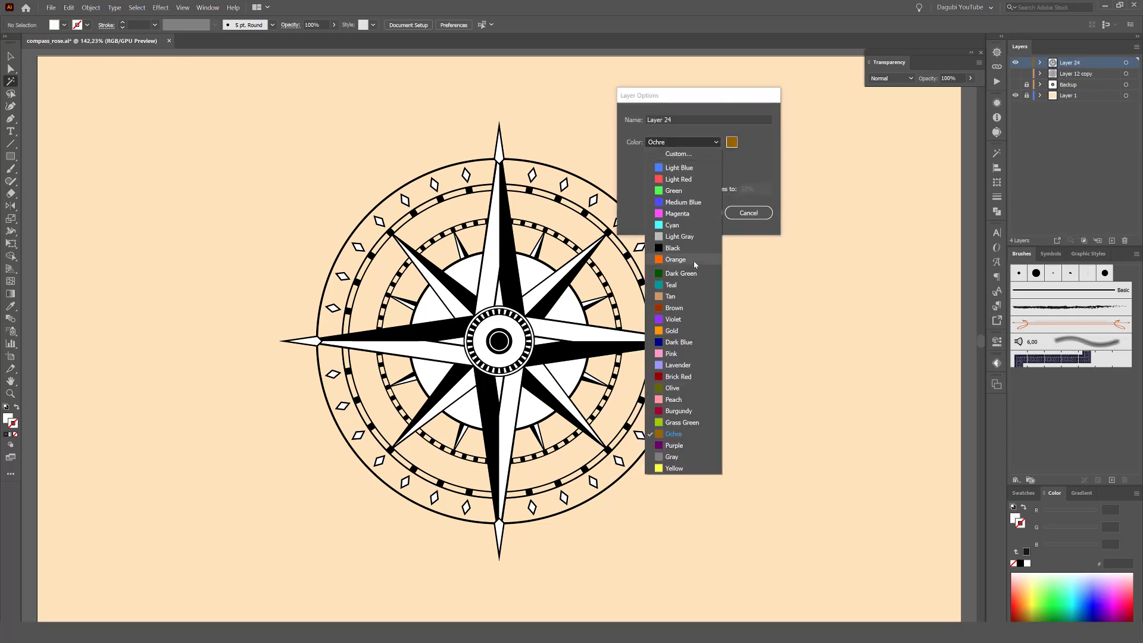
{"action": "left_click", "coordinate": [693, 189]}
{"action": "left_click", "coordinate": [722, 212]}
{"action": "left_click", "coordinate": [491, 253]}
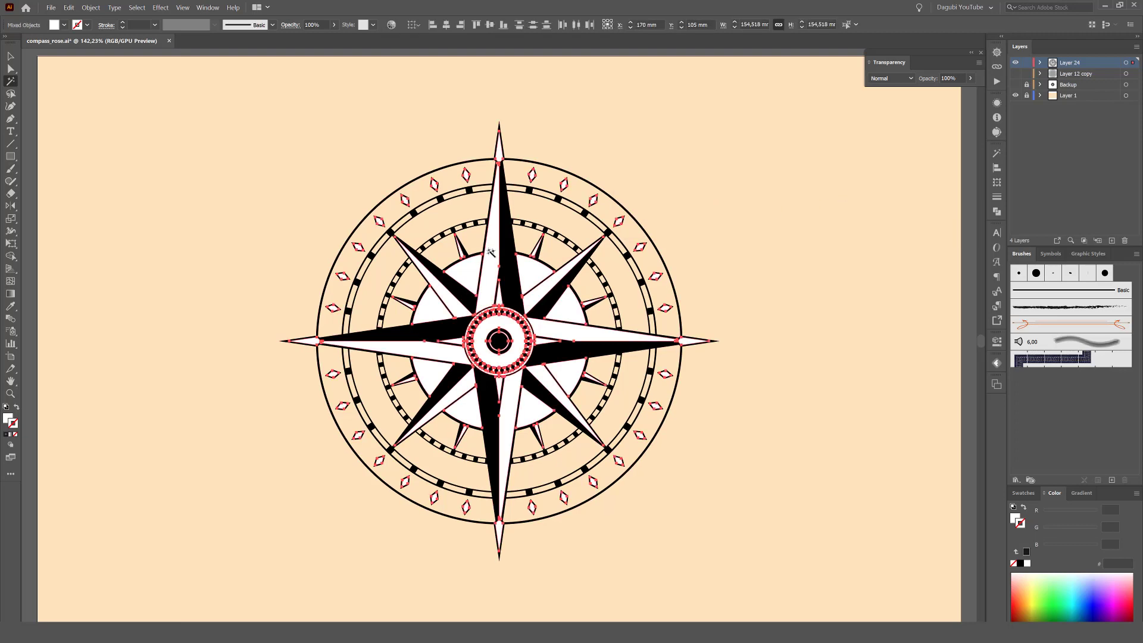
Step: Cut the selected white shapes and paste them in place on a new layer above the black shapes
{"action": "left_click", "coordinate": [68, 7]}
{"action": "left_click", "coordinate": [83, 38]}
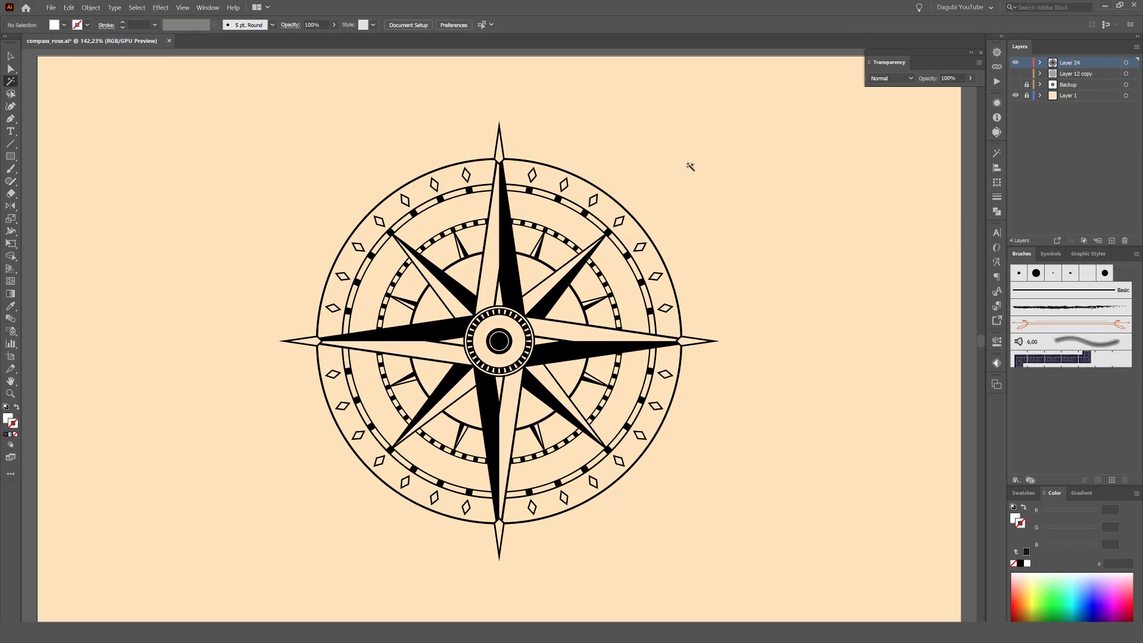
{"action": "left_click", "coordinate": [1112, 241]}
{"action": "left_click", "coordinate": [69, 7]}
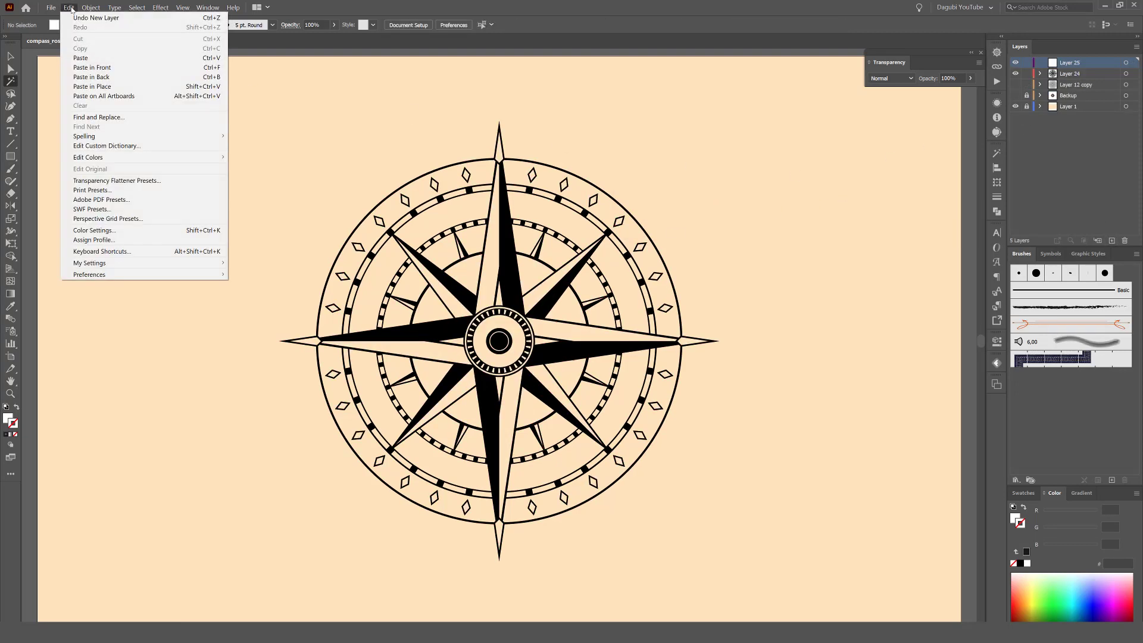
{"action": "left_click", "coordinate": [87, 86]}
Step: Select all the black shapes on Layer 24, ungroup them, and check the white layer by toggling its visibility
{"action": "left_click", "coordinate": [1041, 74]}
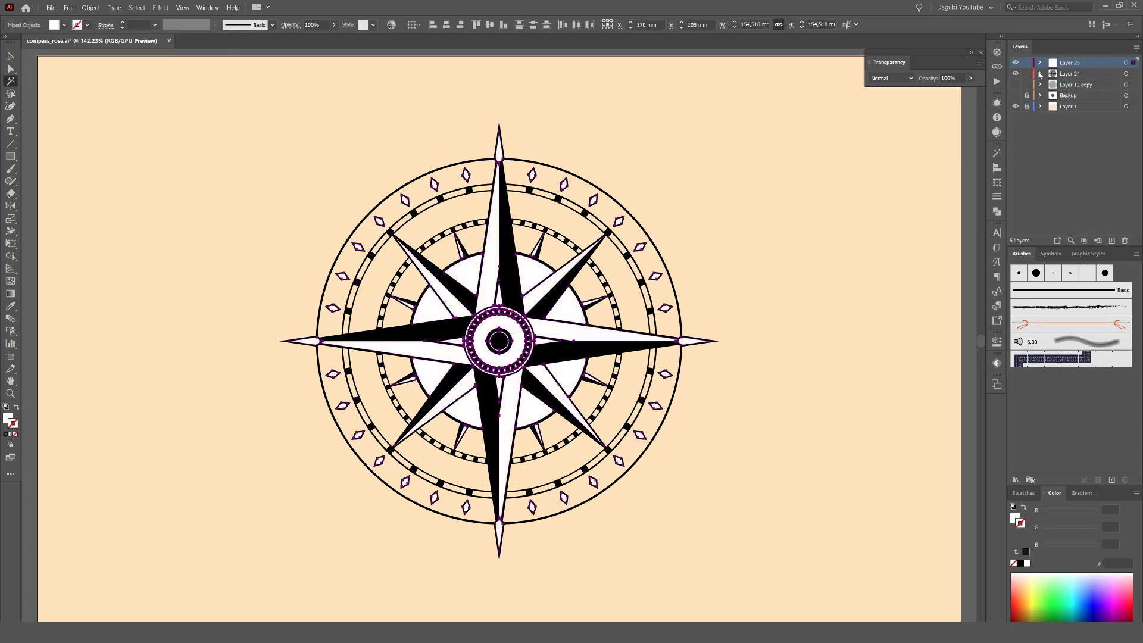
{"action": "left_click", "coordinate": [1125, 74]}
{"action": "left_click", "coordinate": [91, 7]}
{"action": "left_click", "coordinate": [104, 61]}
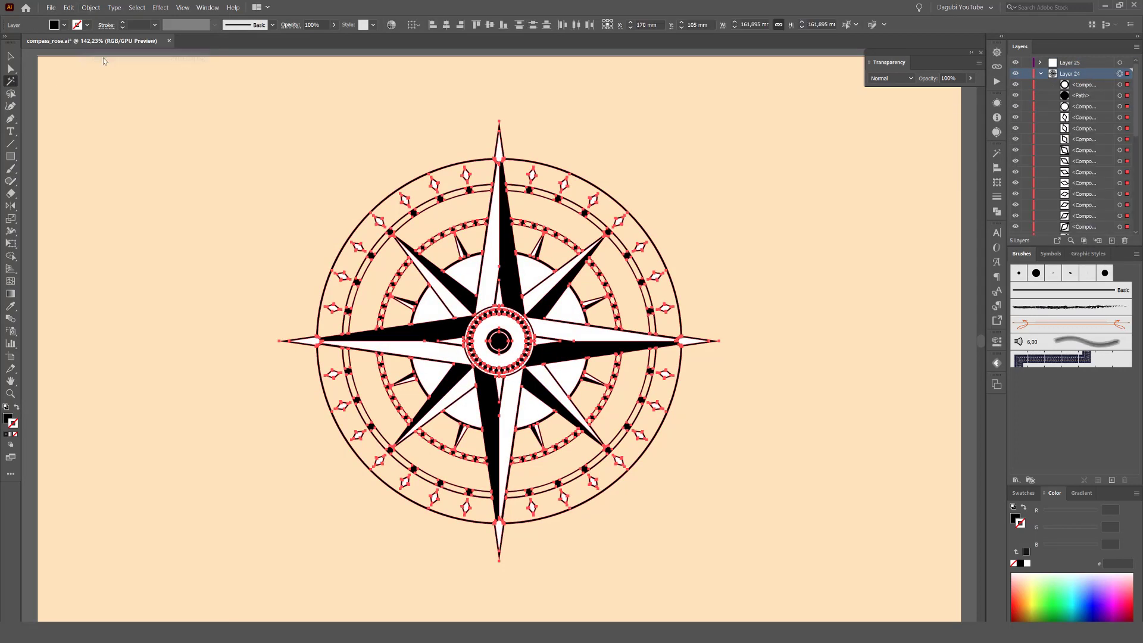
{"action": "left_click", "coordinate": [1040, 74]}
{"action": "left_click", "coordinate": [1015, 62]}
{"action": "left_click", "coordinate": [1016, 62]}
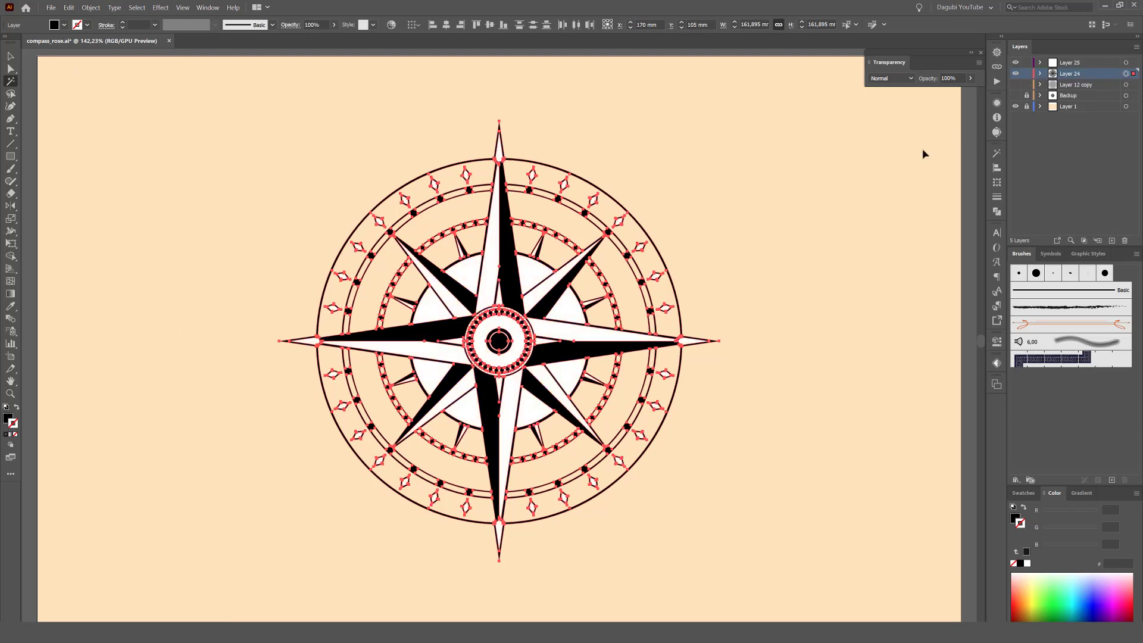
Step: Collect the black and white shape layers in a new parent layer and duplicate that layer
{"action": "left_click", "coordinate": [931, 153], "text": "ctrl"}
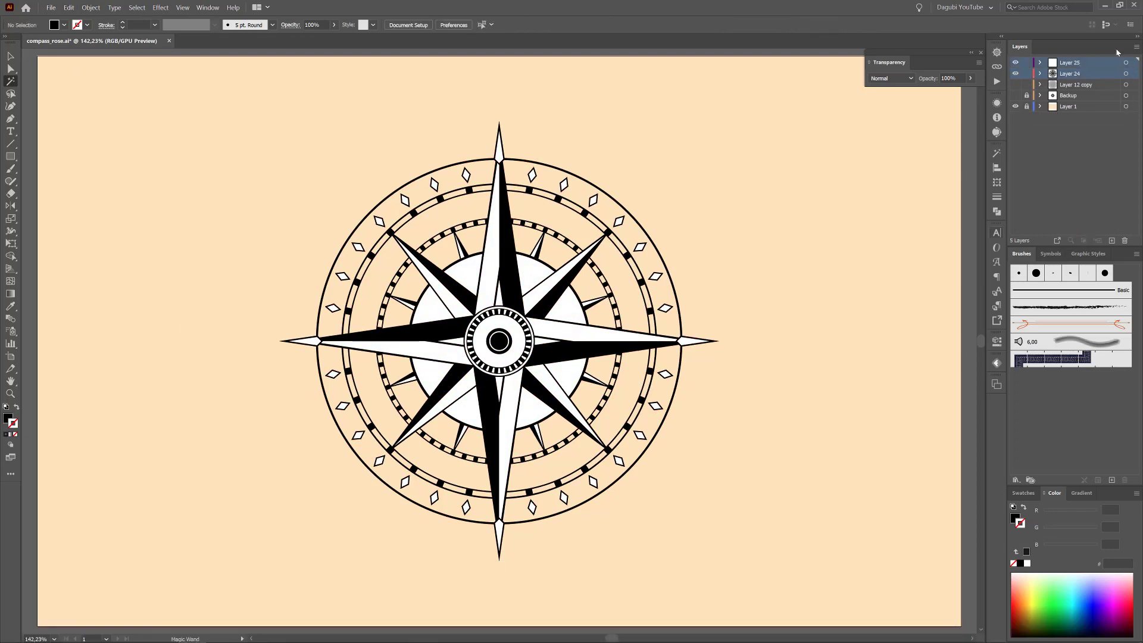
{"action": "left_click", "coordinate": [1136, 46]}
{"action": "left_click", "coordinate": [1083, 162]}
{"action": "left_click_drag", "start_coordinate": [1107, 67], "coordinate": [1111, 240]}
Step: Hide the white sublayer in Layer 26 and enlarge its black compass about the centre to about 281 mm wide
{"action": "left_click", "coordinate": [1040, 74]}
{"action": "left_click", "coordinate": [1106, 97]}
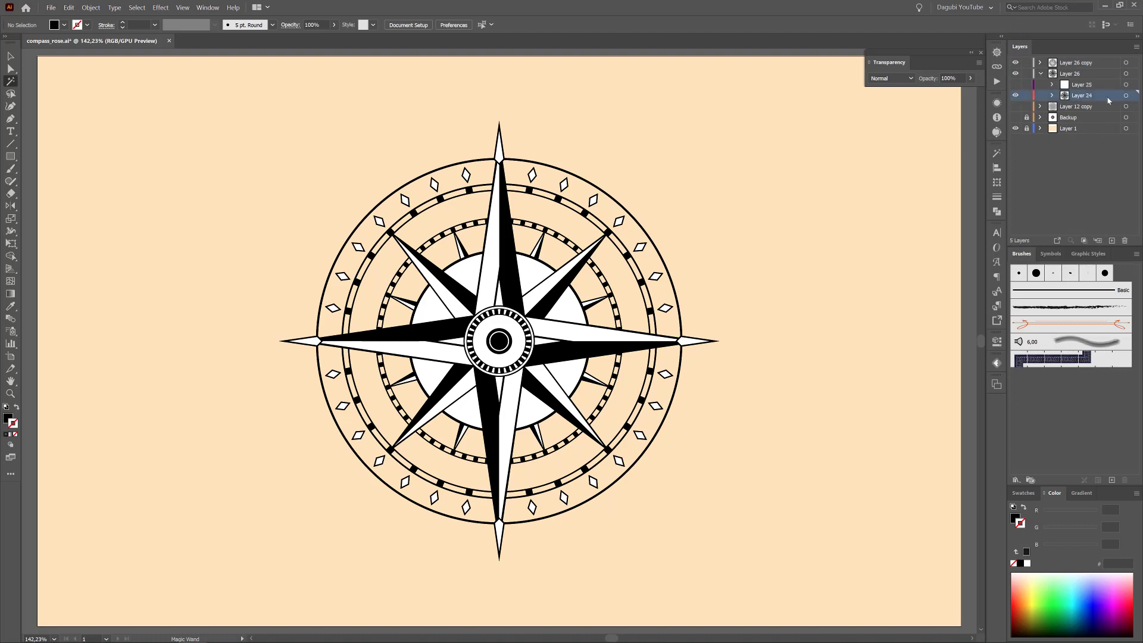
{"action": "left_click", "coordinate": [1125, 74]}
{"action": "key", "text": "ctrl+minus"}
{"action": "key", "text": "ctrl+minus"}
{"action": "key", "text": "e"}
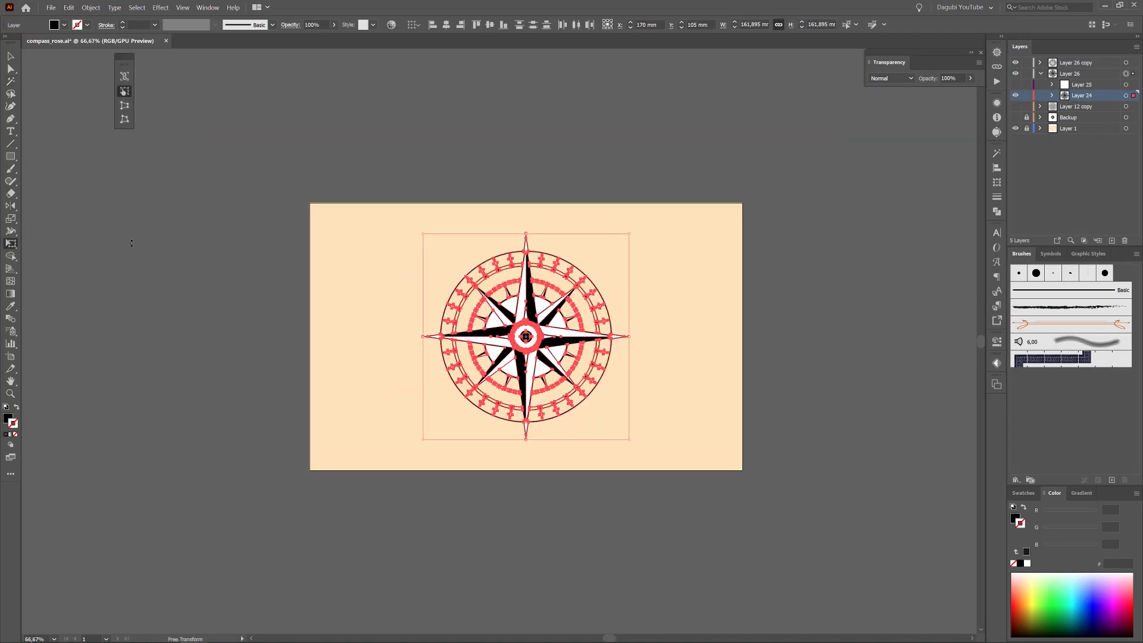
{"action": "left_click_drag", "start_coordinate": [632, 229], "coordinate": [705, 158]}
Step: Fill the enlarged compass with white and reduce its opacity to 28%
{"action": "left_click", "coordinate": [1013, 519]}
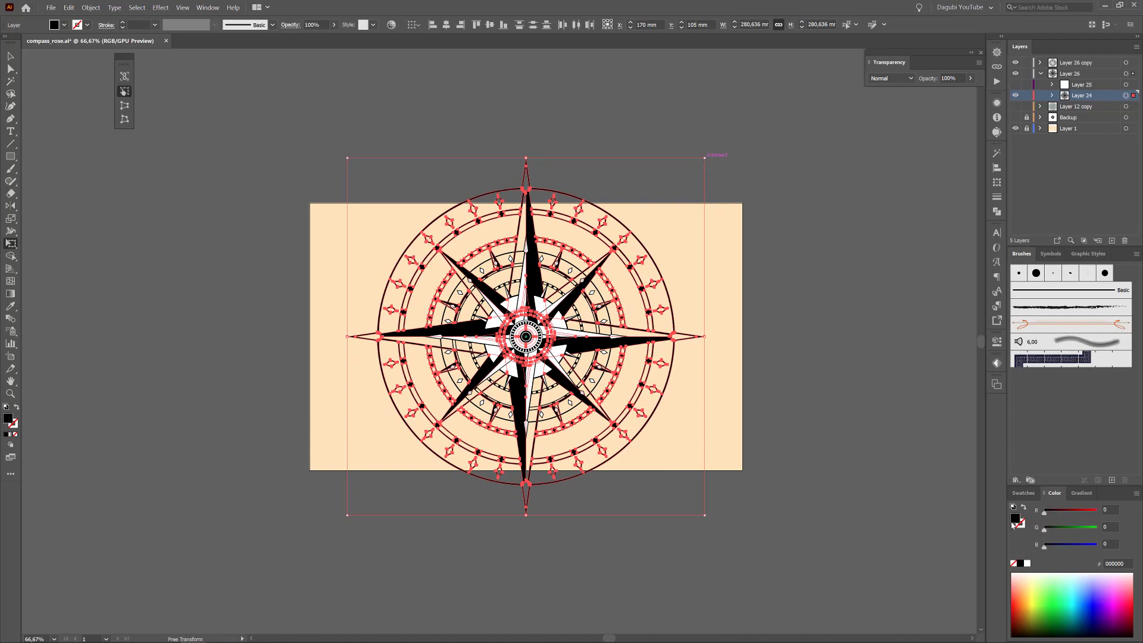
{"action": "left_click", "coordinate": [1027, 564]}
{"action": "key", "text": "ctrl+plus"}
{"action": "key", "text": "ctrl+plus"}
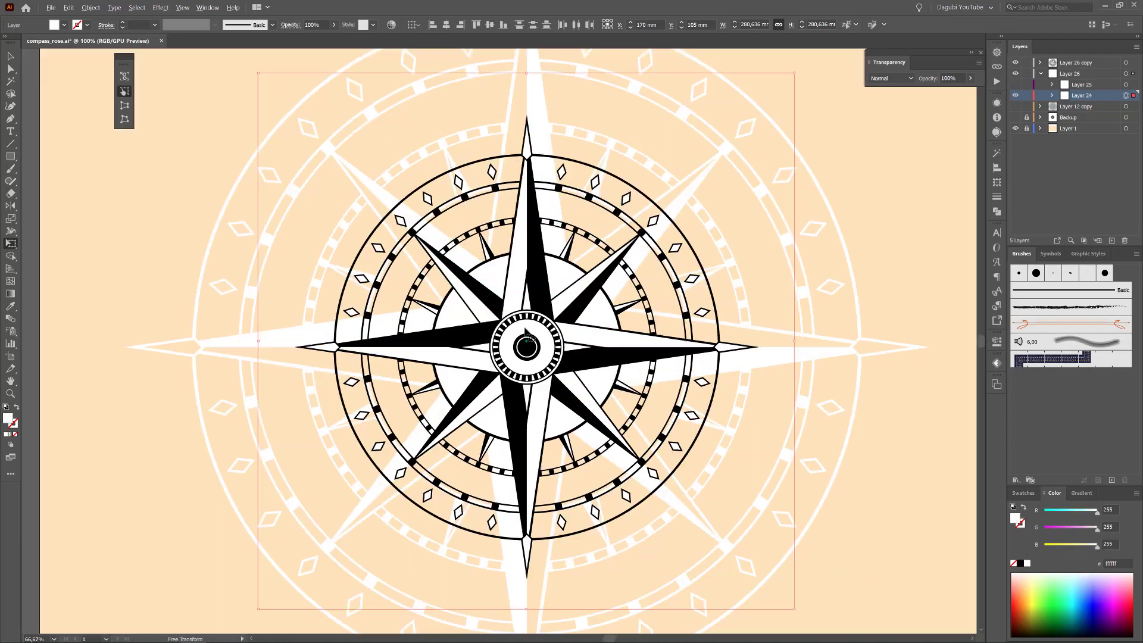
{"action": "left_click_drag", "start_coordinate": [331, 37], "coordinate": [307, 40]}
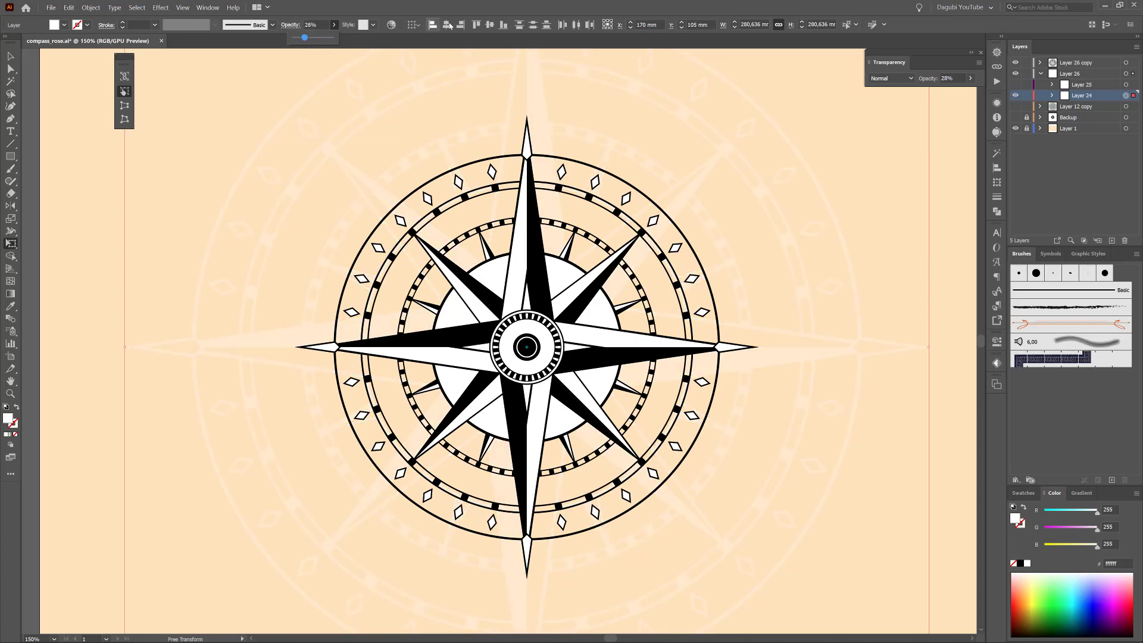
{"action": "left_click", "coordinate": [961, 129], "text": "ctrl"}
Step: Draw a 340 × 210 mm rectangle over the whole artboard in Layer 26, with no fill
{"action": "scroll", "coordinate": [659, 266], "scroll_direction": "down", "scroll_amount": 2}
{"action": "left_click", "coordinate": [12, 156]}
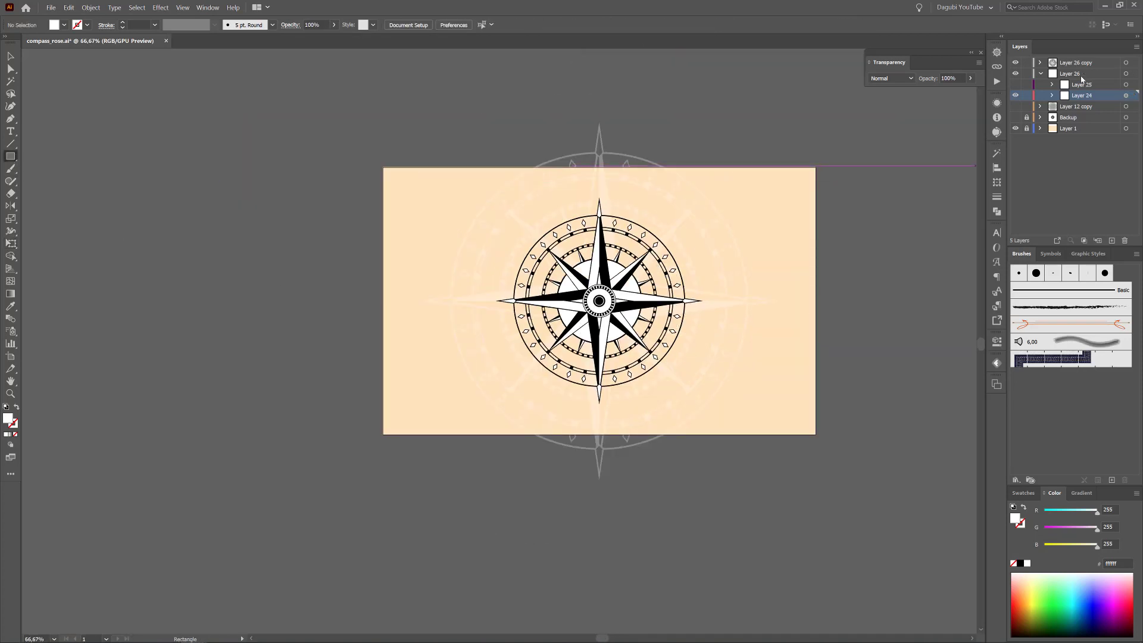
{"action": "mouse_move", "coordinate": [382, 166]}
{"action": "left_mouse_down"}
{"action": "mouse_move", "coordinate": [755, 349]}
{"action": "mouse_move", "coordinate": [815, 435]}
{"action": "left_mouse_up"}
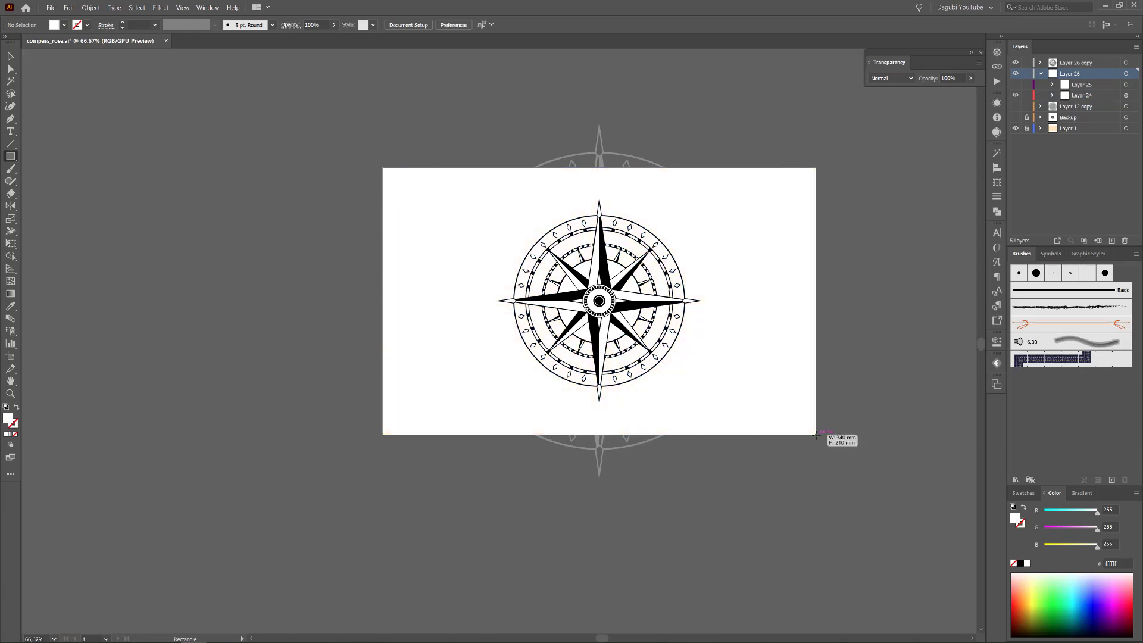
{"action": "left_click", "coordinate": [1014, 563]}
Step: Deselect the rectangle, make it the clipping mask of Layer 26, and lock it
{"action": "left_click", "coordinate": [137, 7]}
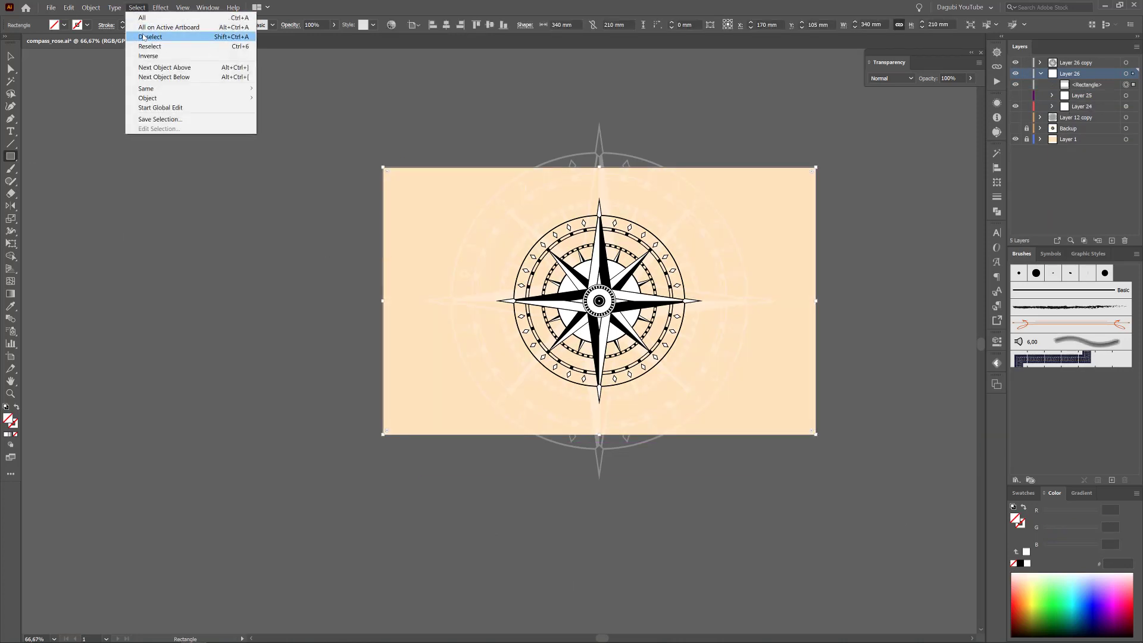
{"action": "left_click", "coordinate": [146, 41]}
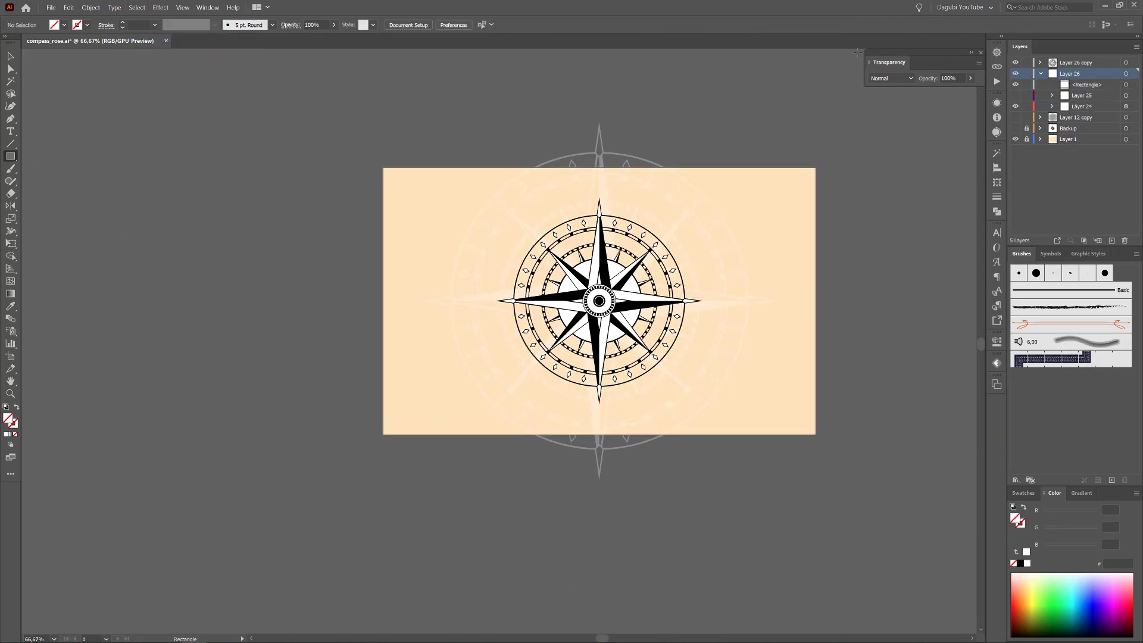
{"action": "key", "text": "ctrl+0"}
{"action": "left_click", "coordinate": [1026, 84]}
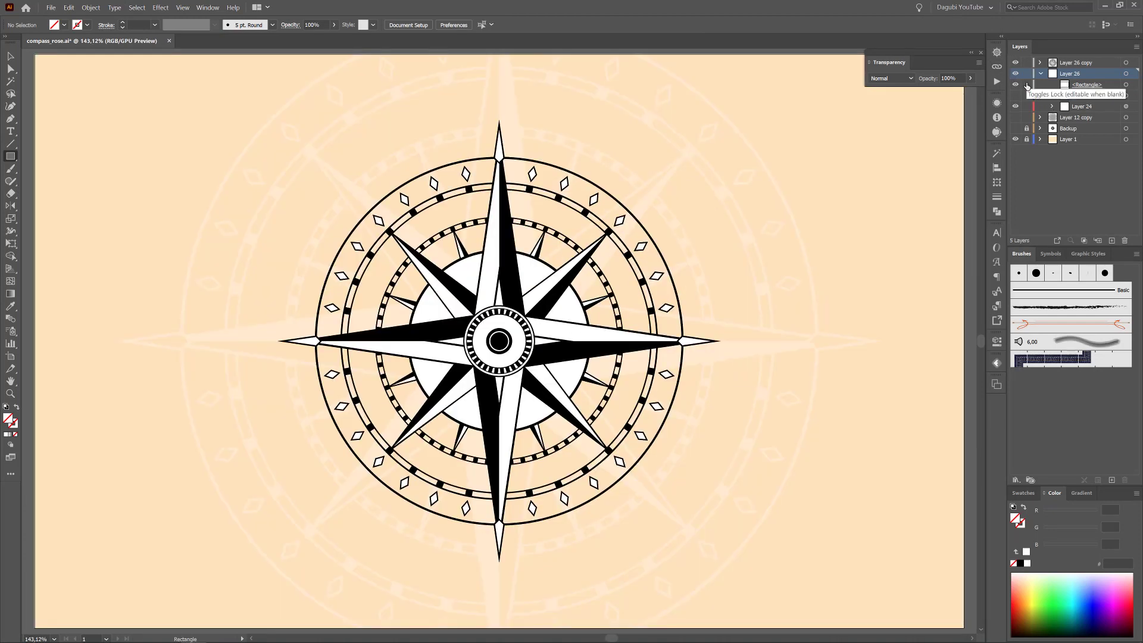
Step: Toggle the visibility of the copied white sublayer in Layer 26 copy and create a new layer on top
{"action": "left_click", "coordinate": [1040, 62]}
{"action": "left_click", "coordinate": [1015, 74]}
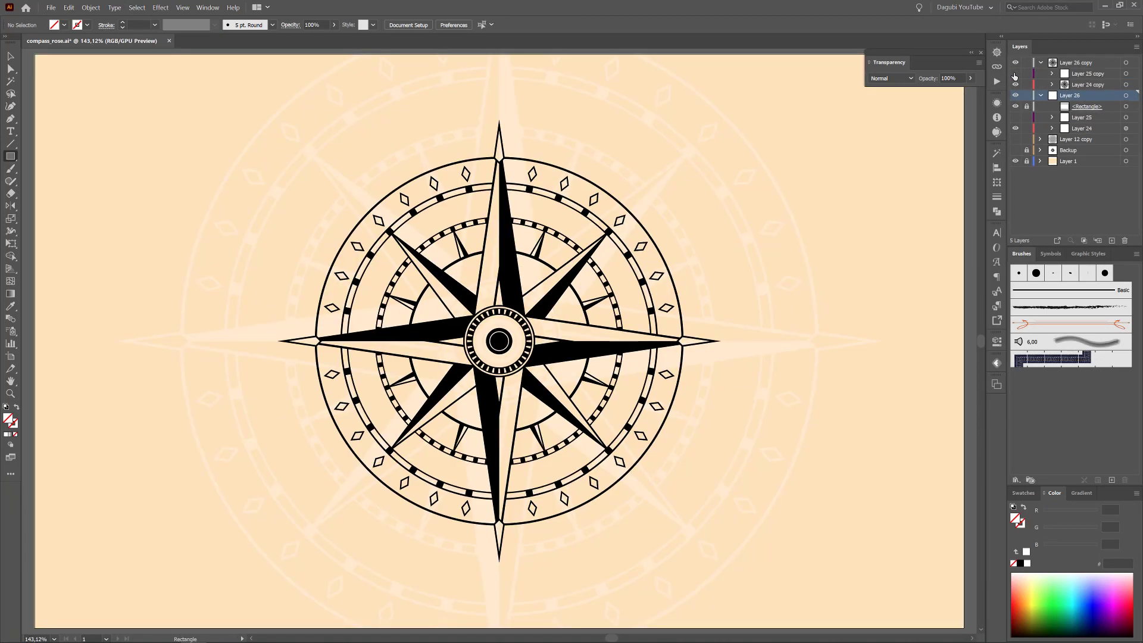
{"action": "left_click", "coordinate": [1014, 74]}
{"action": "left_click", "coordinate": [1014, 74]}
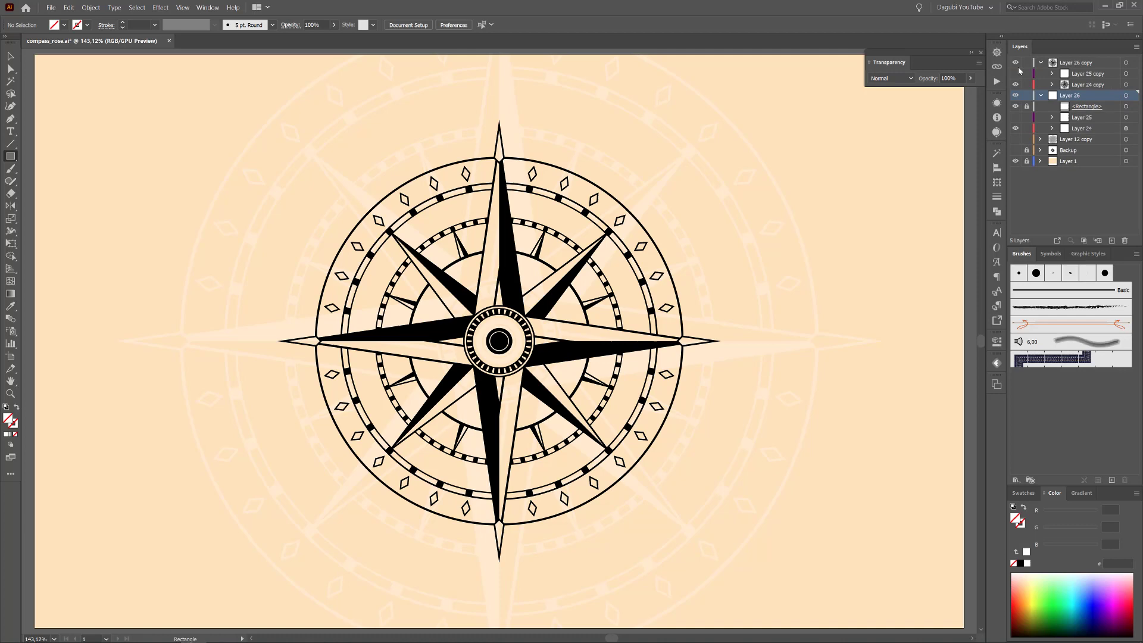
{"action": "left_click", "coordinate": [1097, 66]}
{"action": "left_click", "coordinate": [1111, 240]}
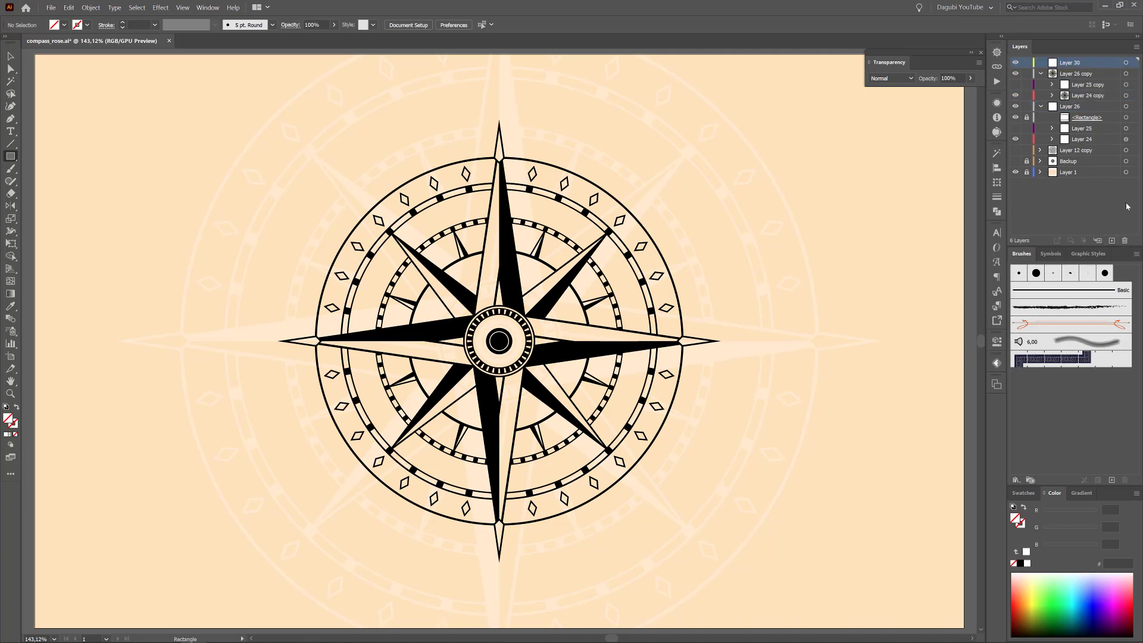
Step: Show the Layer 25 copy sublayer and recolour its white shapes to the beige background colour with the Eyedropper
{"action": "left_click", "coordinate": [1015, 85]}
{"action": "left_click", "coordinate": [1126, 85]}
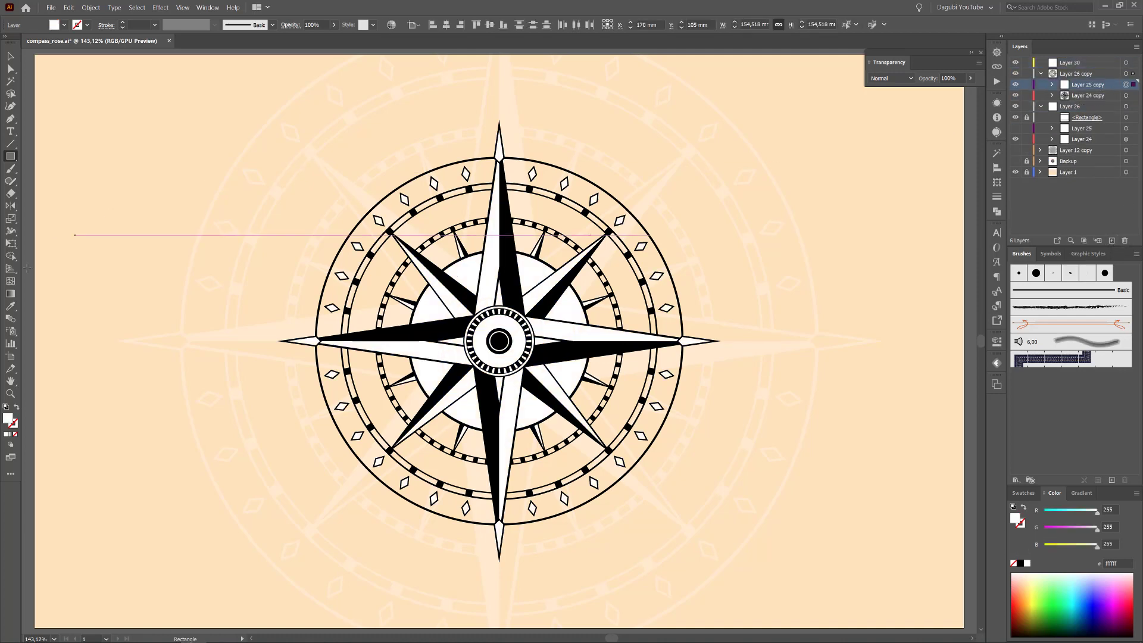
{"action": "left_click", "coordinate": [10, 306]}
{"action": "left_click", "coordinate": [901, 126]}
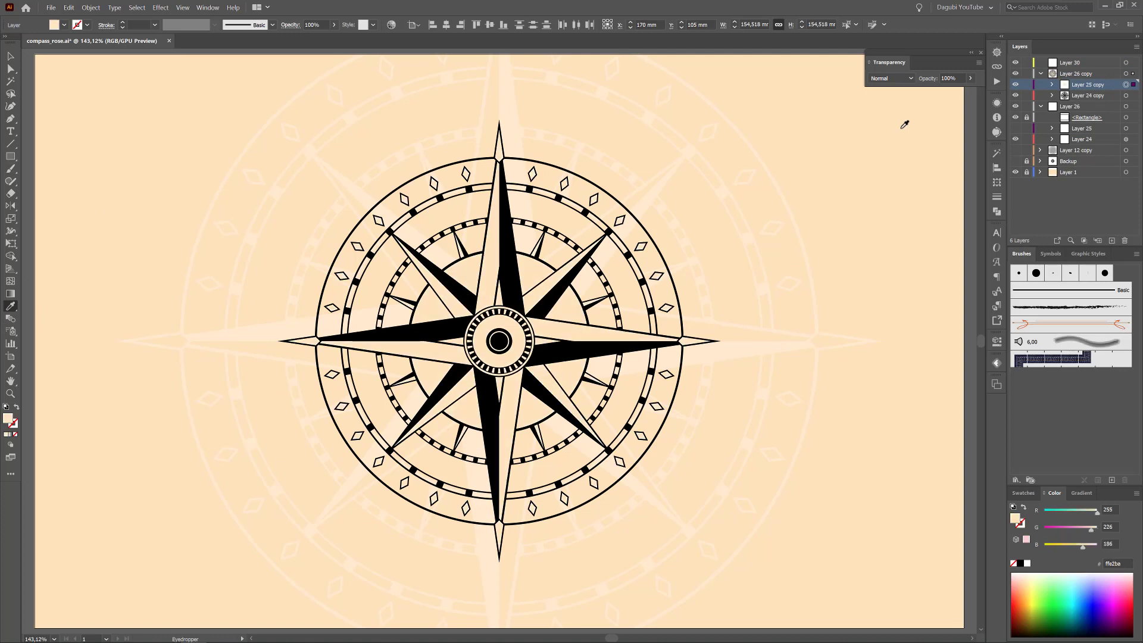
Step: With Layer 30 active, open the Dagubi_Inc_Splatter_Brushes library and choose one of its light splatter brushes
{"action": "left_click", "coordinate": [1100, 64]}
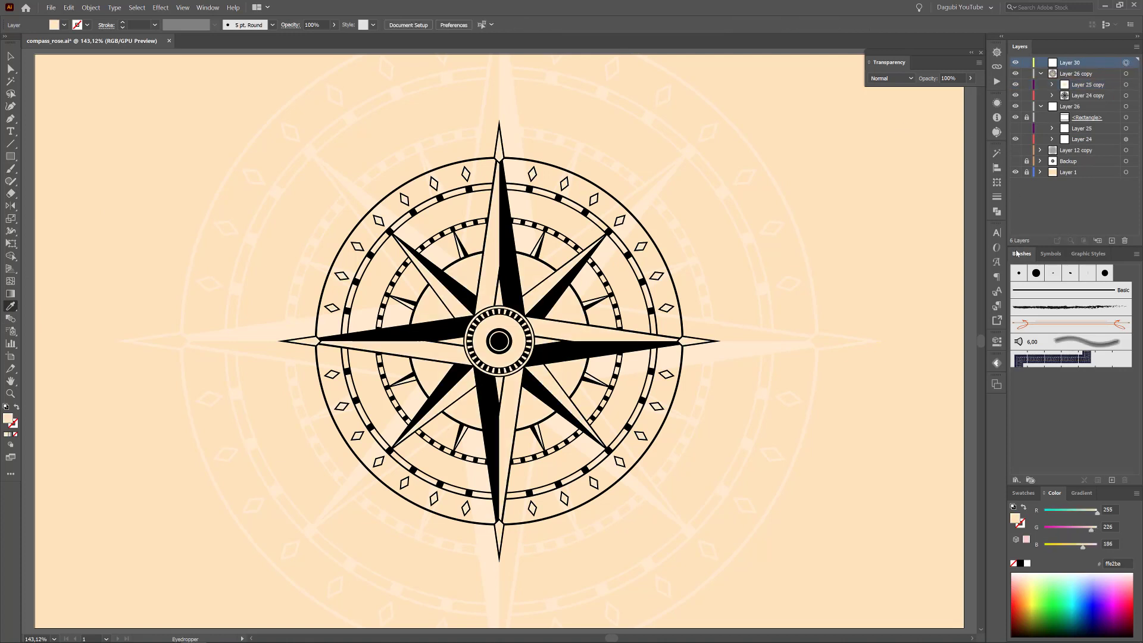
{"action": "left_click", "coordinate": [1016, 479]}
{"action": "mouse_move", "coordinate": [1060, 541]}
{"action": "mouse_move", "coordinate": [939, 496]}
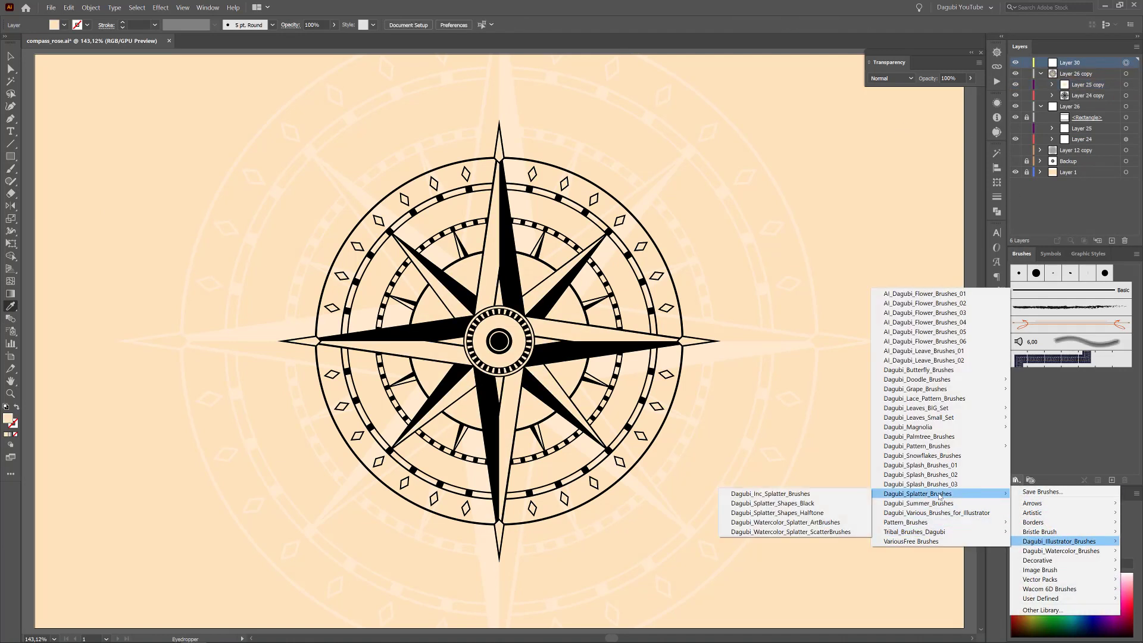
{"action": "left_click", "coordinate": [810, 496]}
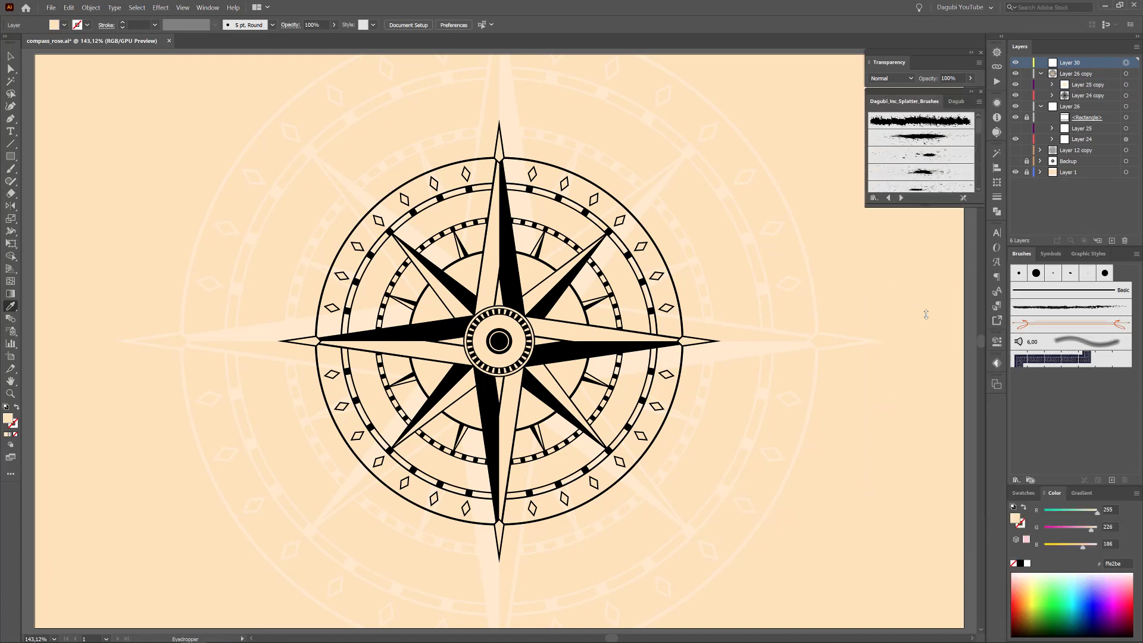
{"action": "left_click", "coordinate": [937, 416]}
Step: Collapse and lock Layer 26 and its copy, and make the beige stroke colour active
{"action": "left_click", "coordinate": [1040, 73]}
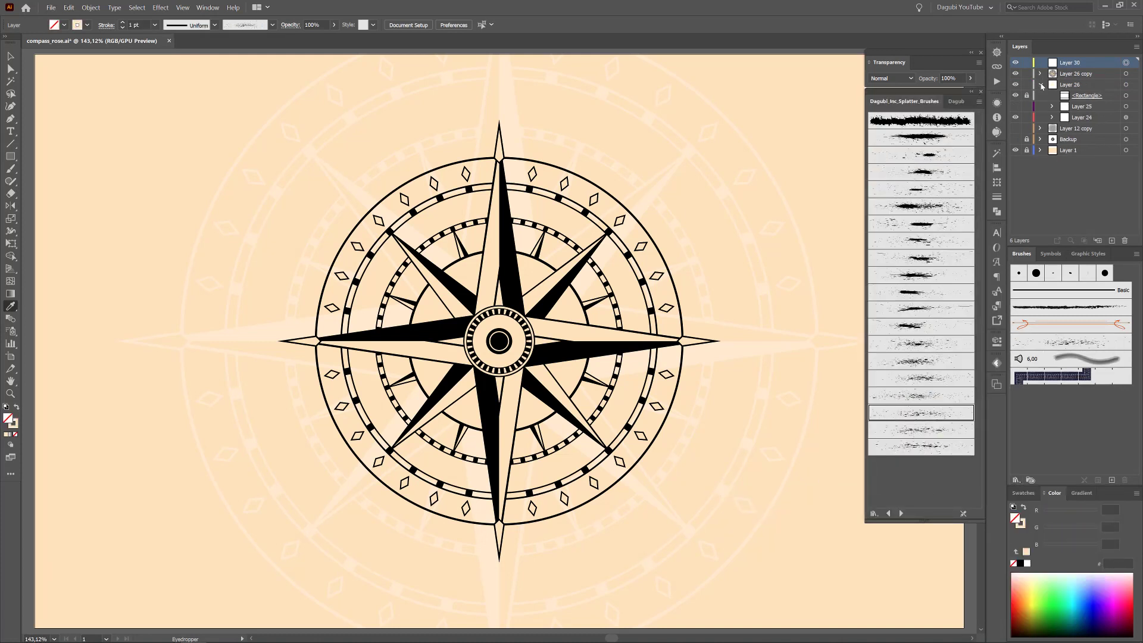
{"action": "left_click", "coordinate": [1041, 84]}
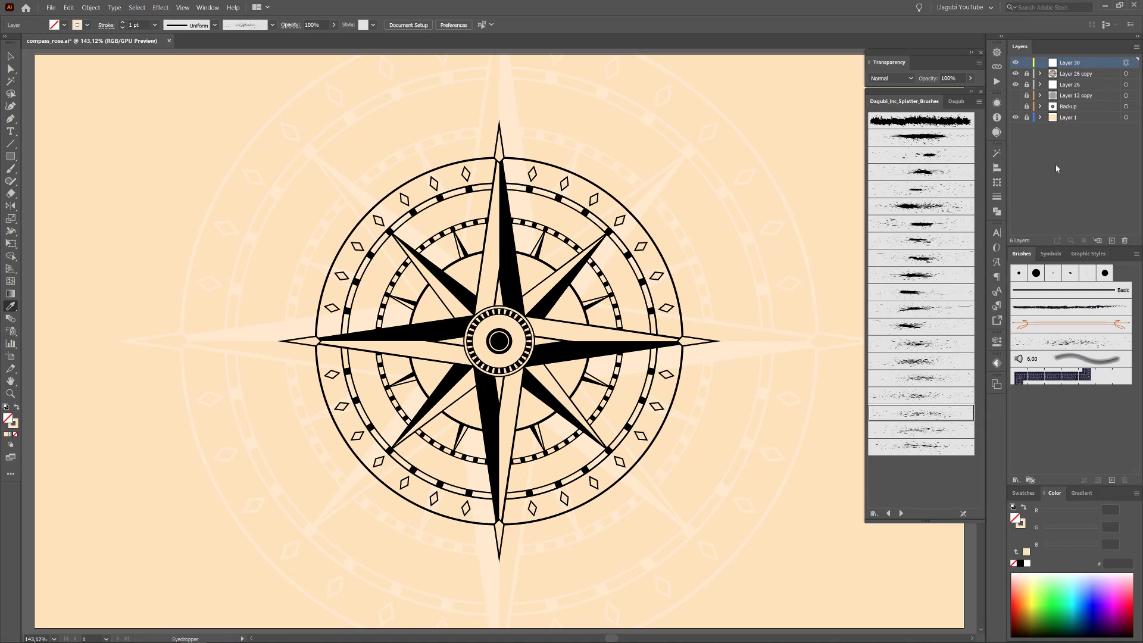
{"action": "left_click", "coordinate": [1024, 527]}
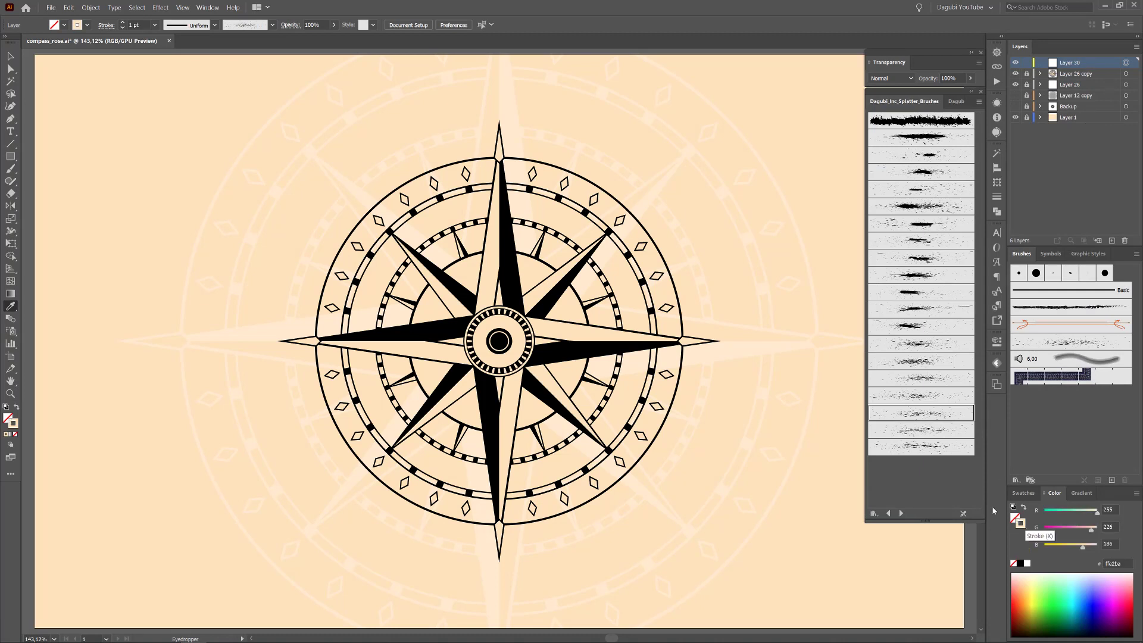
Step: Paint beige splatter strokes across the compass on Layer 30 with the Paintbrush, using two different splatter brushes
{"action": "left_click", "coordinate": [11, 168]}
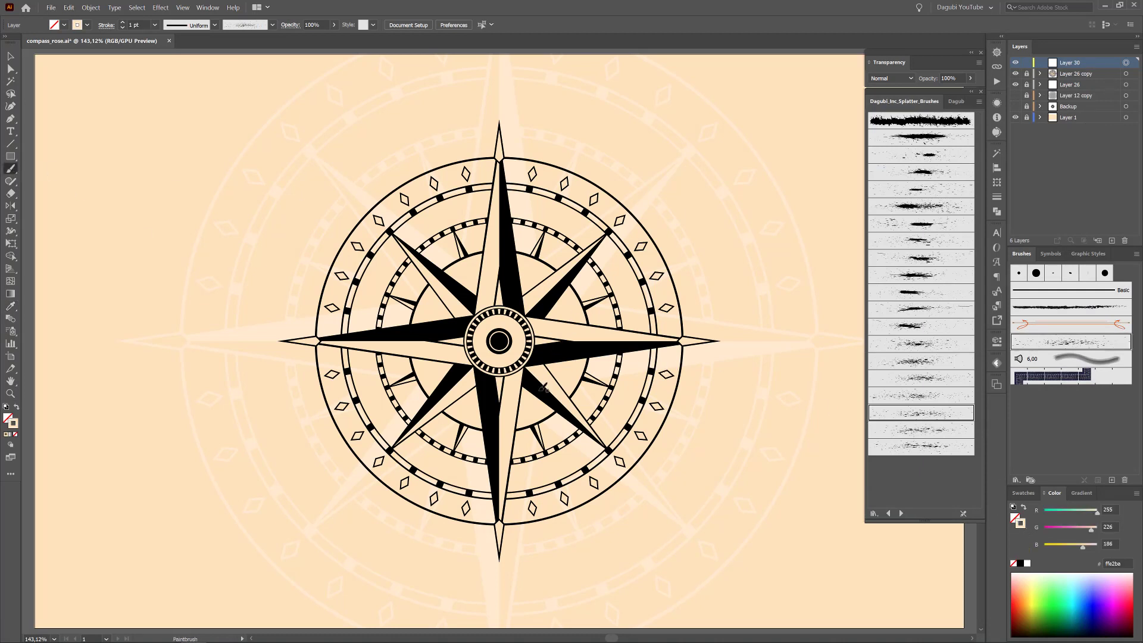
{"action": "left_click_drag", "start_coordinate": [543, 387], "coordinate": [718, 227]}
{"action": "left_click", "coordinate": [921, 395]}
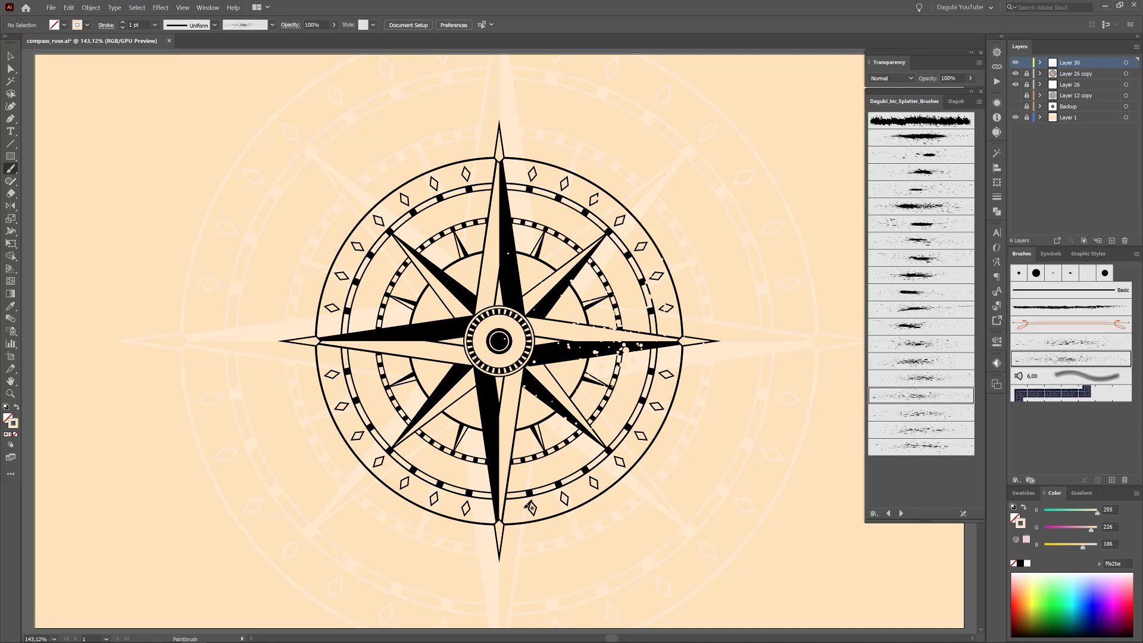
{"action": "left_click_drag", "start_coordinate": [595, 529], "coordinate": [224, 198]}
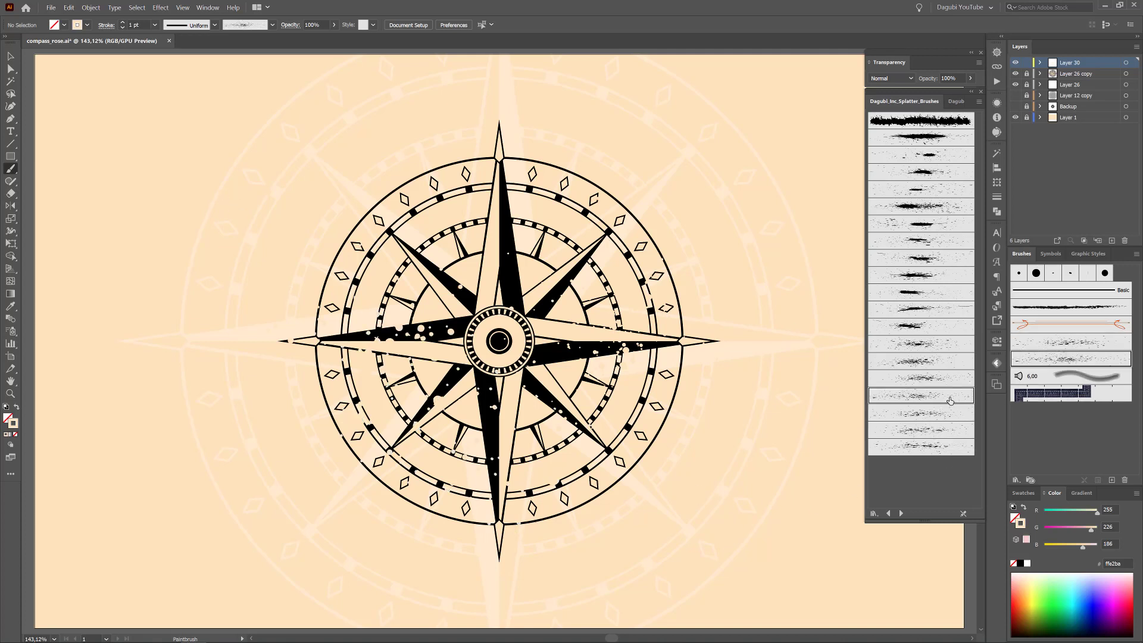
Step: Add more beige splatters over the compass points and rings with a denser splatter brush and the earlier one
{"action": "left_click", "coordinate": [957, 345]}
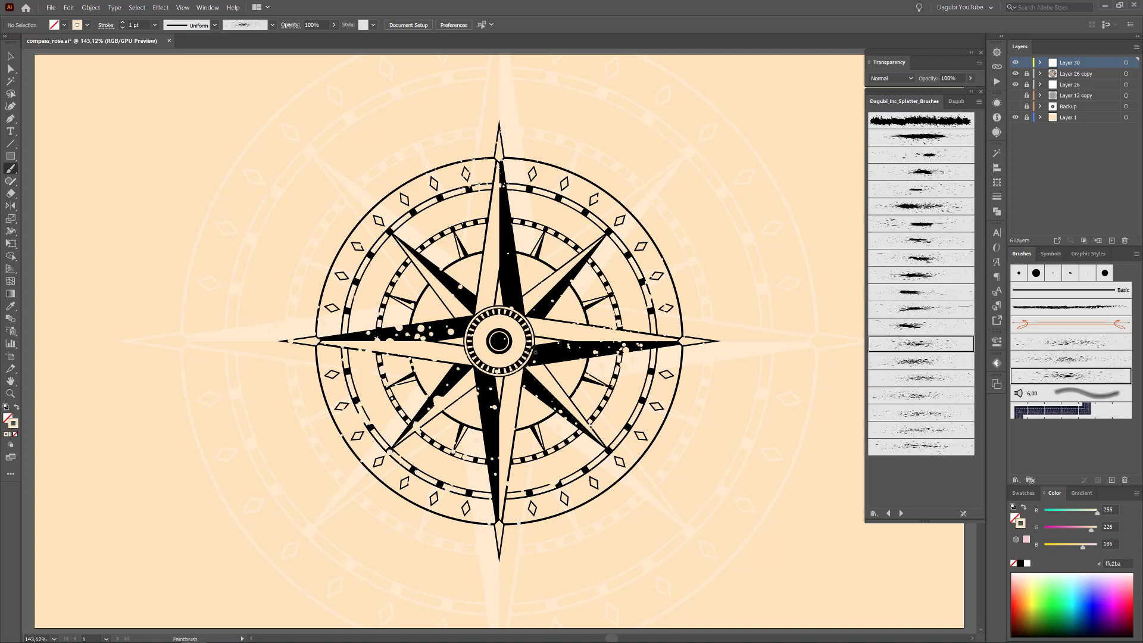
{"action": "left_click", "coordinate": [1053, 361]}
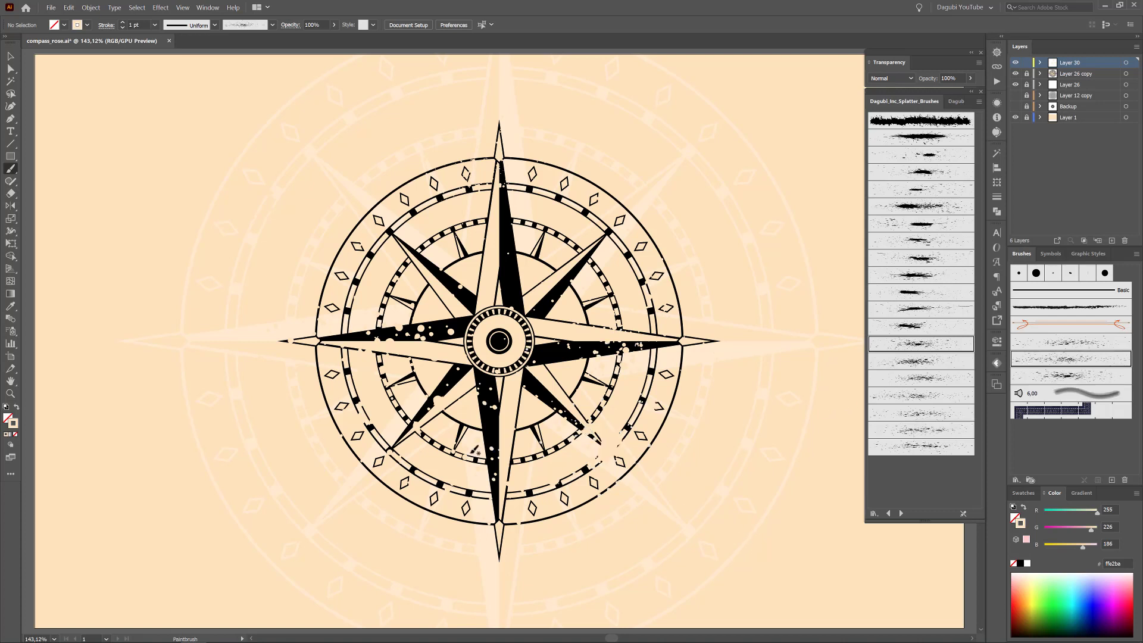
{"action": "mouse_move", "coordinate": [424, 350]}
{"action": "left_mouse_down"}
{"action": "mouse_move", "coordinate": [464, 362]}
{"action": "mouse_move", "coordinate": [360, 428]}
{"action": "left_mouse_up"}
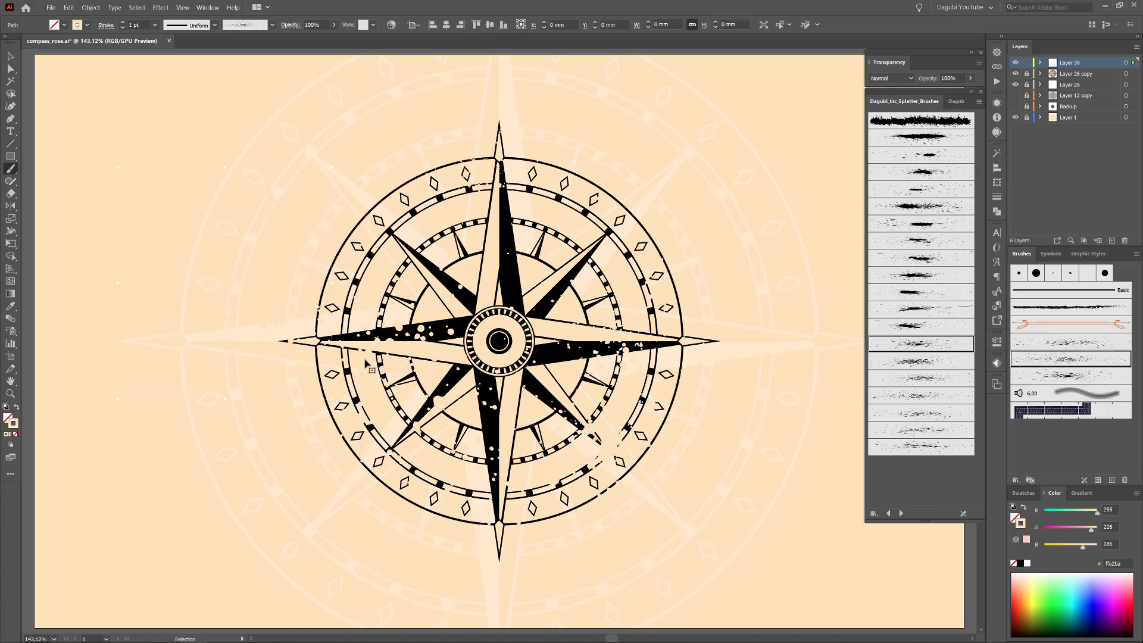
{"action": "left_click_drag", "start_coordinate": [550, 398], "coordinate": [563, 237]}
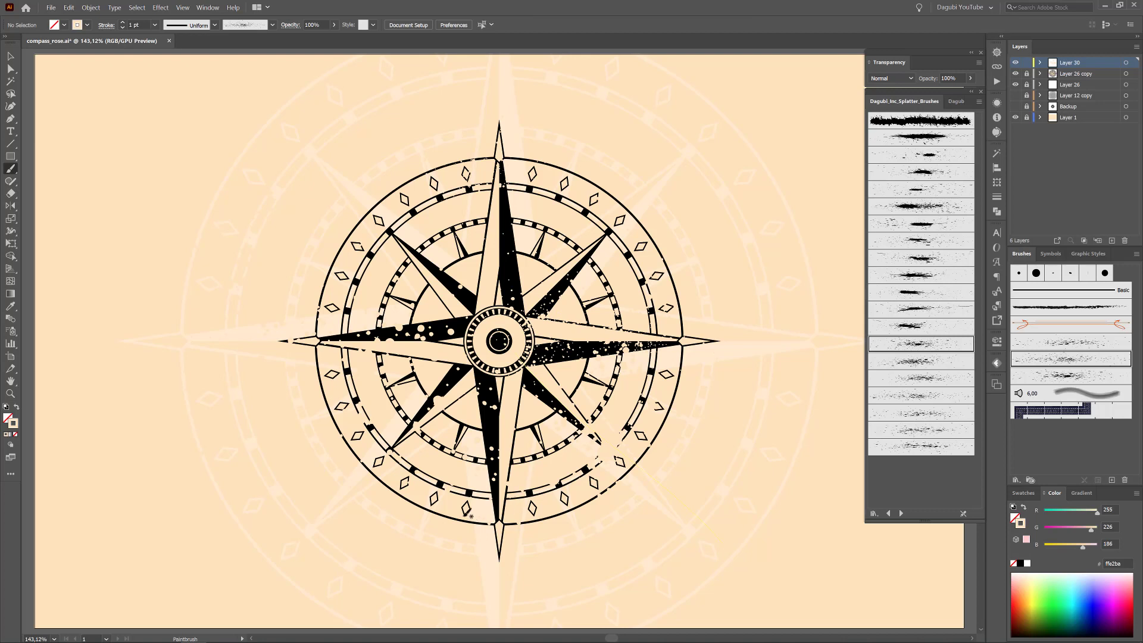
{"action": "left_click_drag", "start_coordinate": [519, 172], "coordinate": [505, 247]}
{"action": "left_click_drag", "start_coordinate": [437, 348], "coordinate": [484, 268]}
Step: Make the stroke colour white and paint splatters around the outer edges of the compass with several splatter brushes
{"action": "left_click", "coordinate": [1026, 564]}
{"action": "left_click_drag", "start_coordinate": [790, 501], "coordinate": [664, 400]}
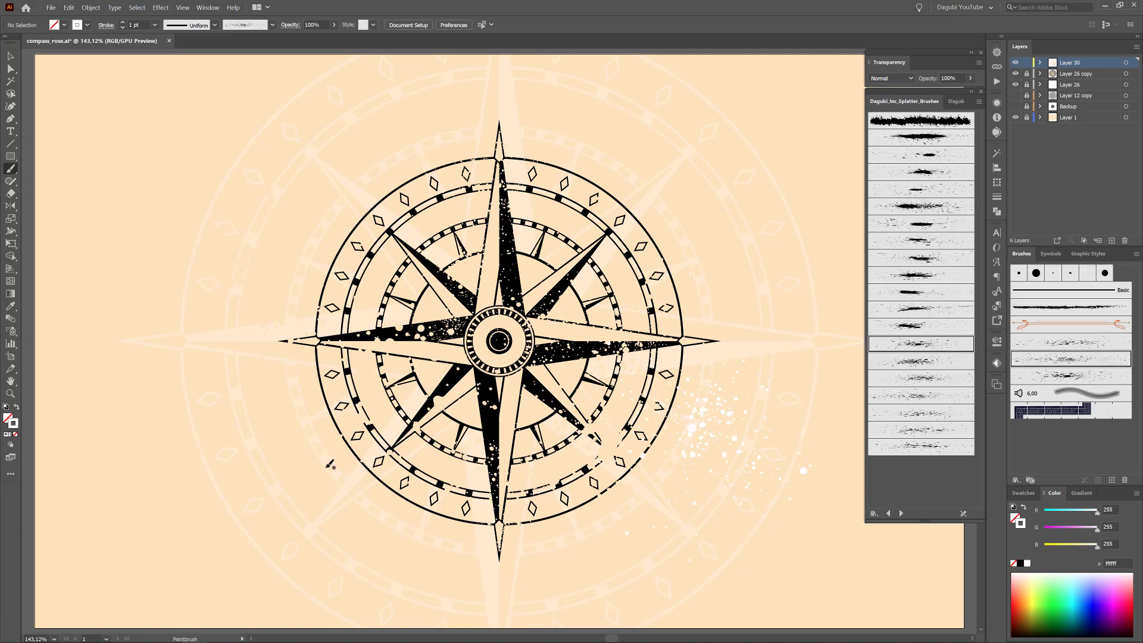
{"action": "left_click_drag", "start_coordinate": [329, 464], "coordinate": [326, 387]}
{"action": "left_click", "coordinate": [1070, 376]}
{"action": "left_click_drag", "start_coordinate": [610, 235], "coordinate": [589, 255]}
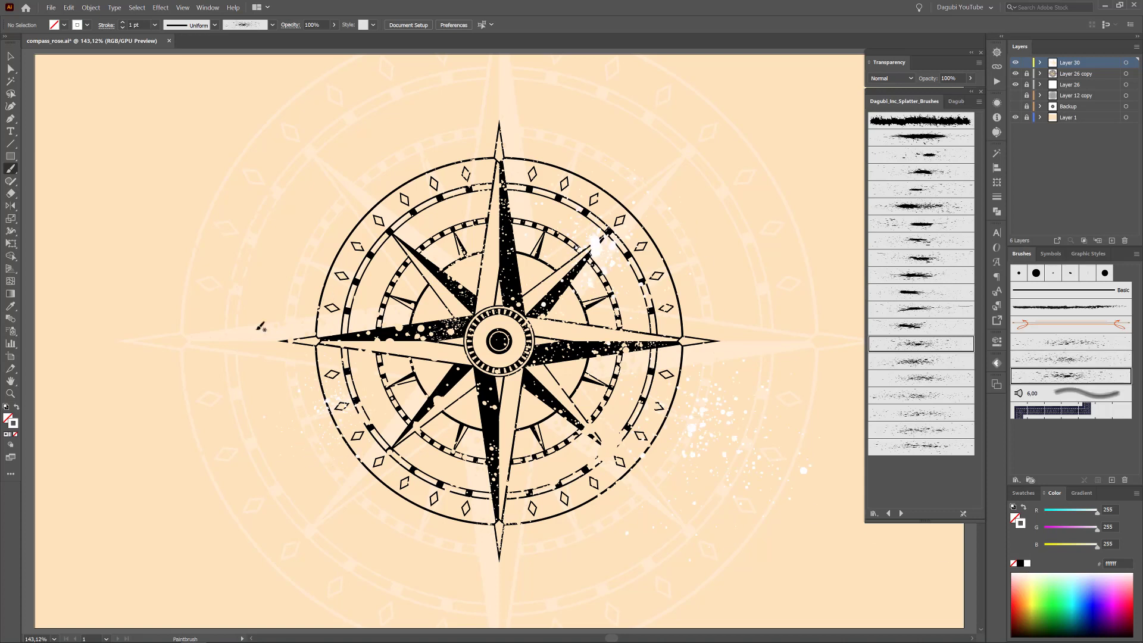
{"action": "mouse_move", "coordinate": [325, 255]}
{"action": "left_mouse_down"}
{"action": "mouse_move", "coordinate": [354, 229]}
{"action": "mouse_move", "coordinate": [372, 372]}
{"action": "left_mouse_up"}
{"action": "left_click", "coordinate": [1088, 344]}
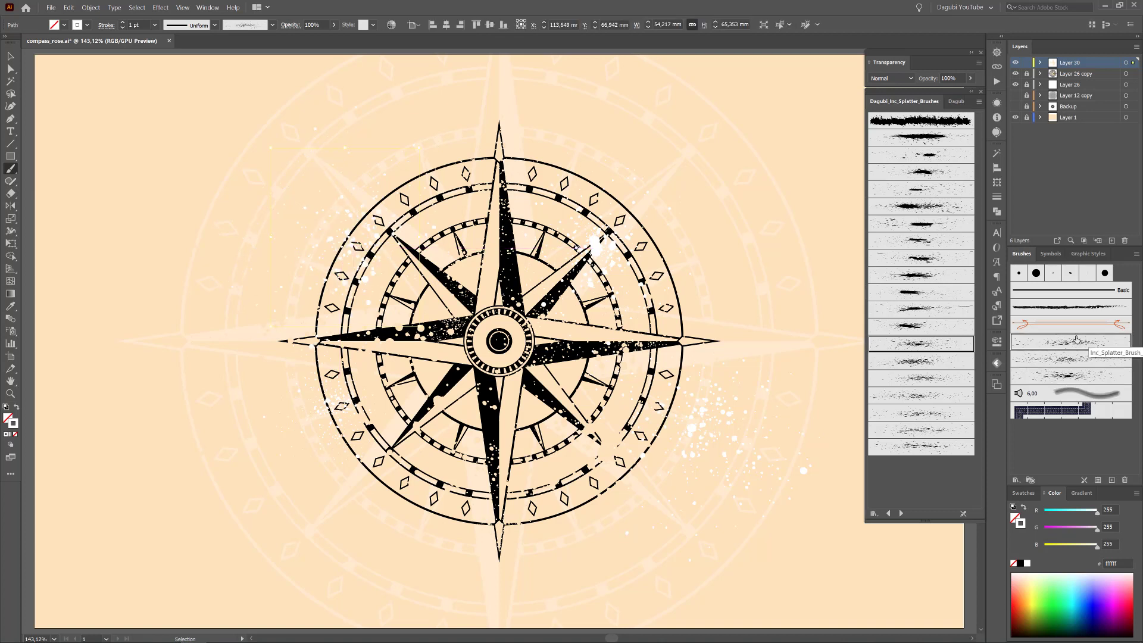
Step: Add a new layer directly above Layer 12 copy and lock Layer 30
{"action": "left_click", "coordinate": [1092, 98]}
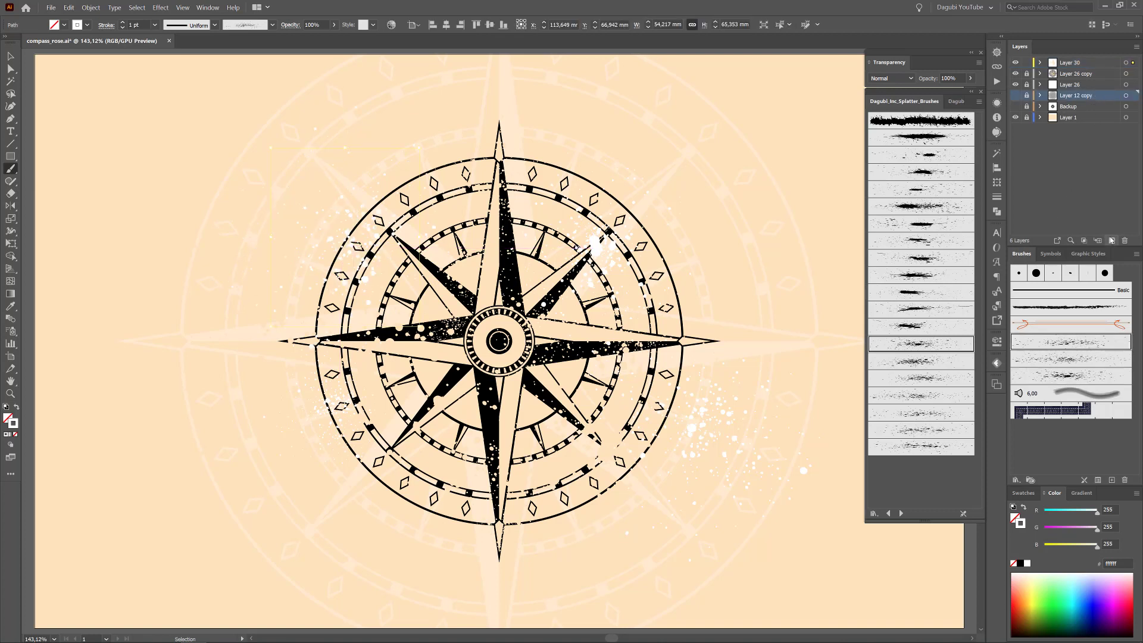
{"action": "left_click", "coordinate": [1111, 240]}
{"action": "key", "text": "v"}
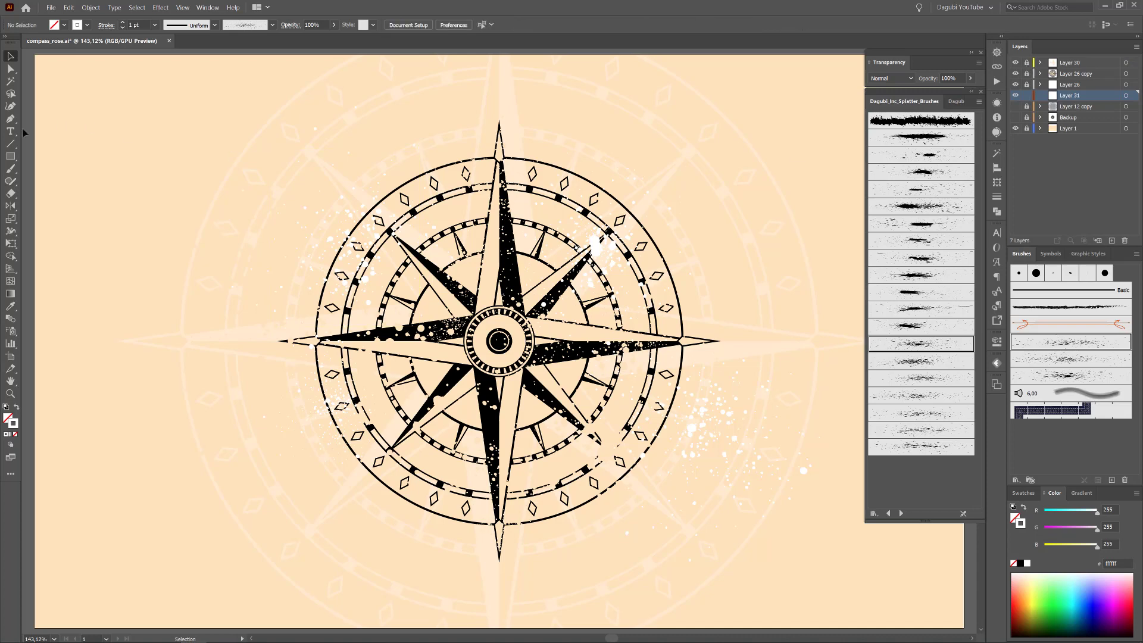
Step: Add the text "N S W E" above the compass in PlaybellPro-Regular at 36 pt
{"action": "key", "text": "t"}
{"action": "left_click", "coordinate": [607, 132]}
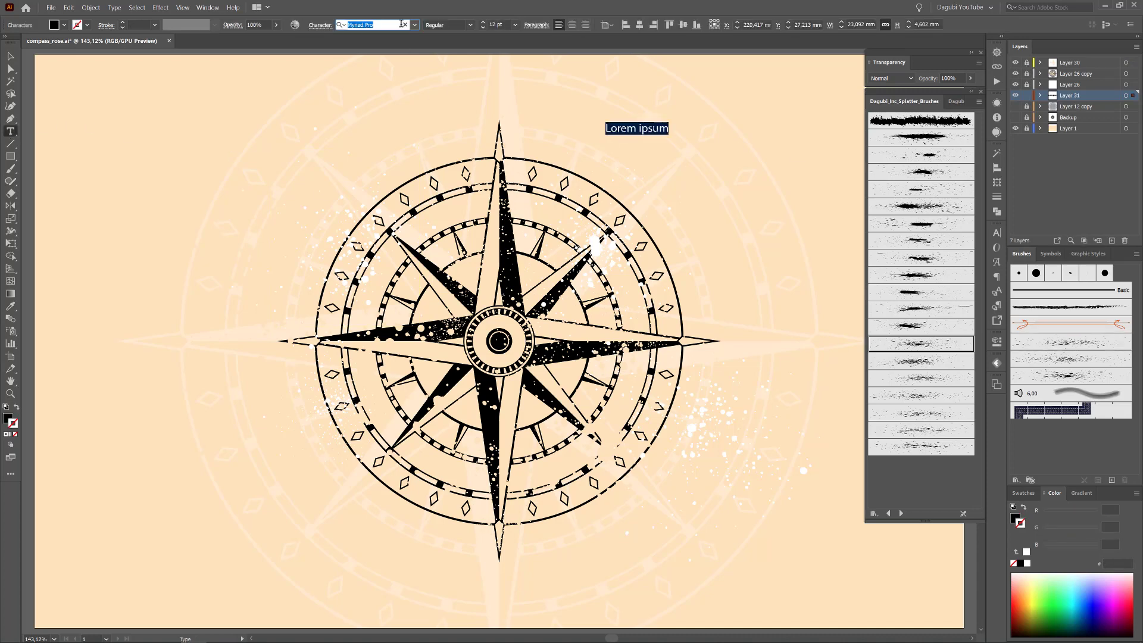
{"action": "left_click", "coordinate": [411, 25]}
{"action": "left_click", "coordinate": [388, 78]}
{"action": "type", "text": "N S W E"}
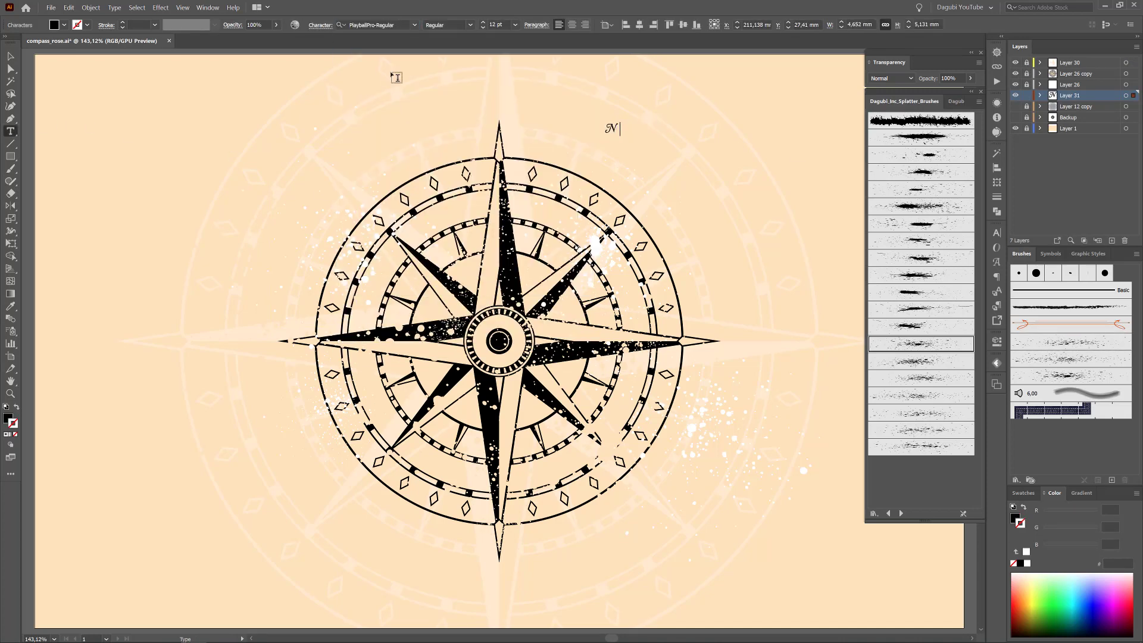
{"action": "left_click", "coordinate": [1124, 96]}
{"action": "left_click", "coordinate": [515, 24]}
{"action": "left_click", "coordinate": [537, 178]}
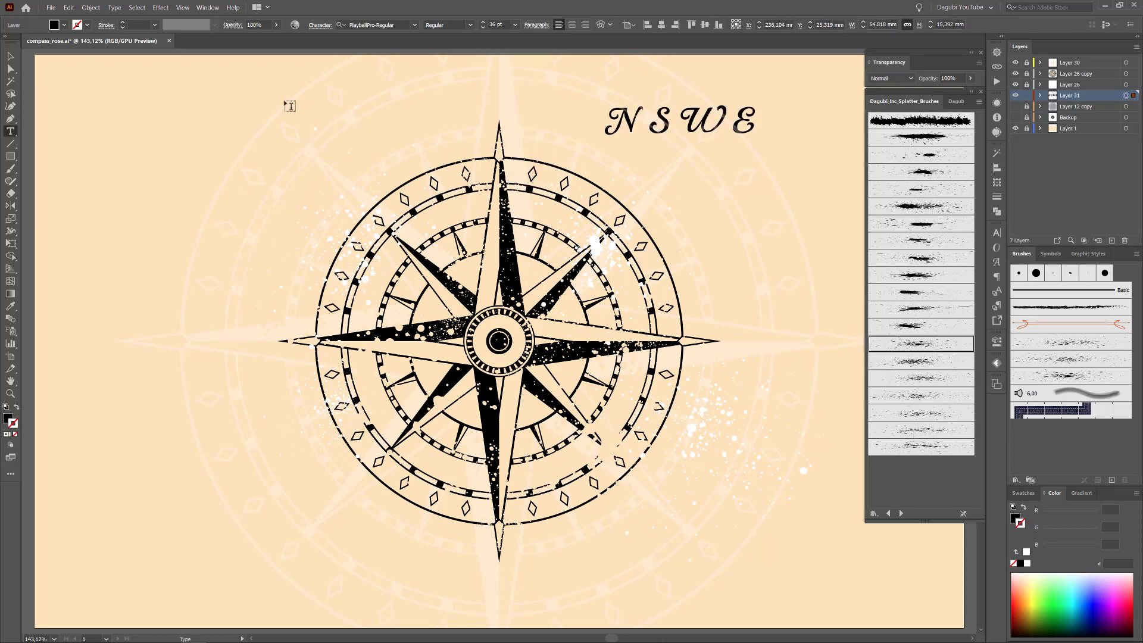
Step: Convert the direction letters to outlines and place the N just above the compass's north tip
{"action": "left_click", "coordinate": [115, 8]}
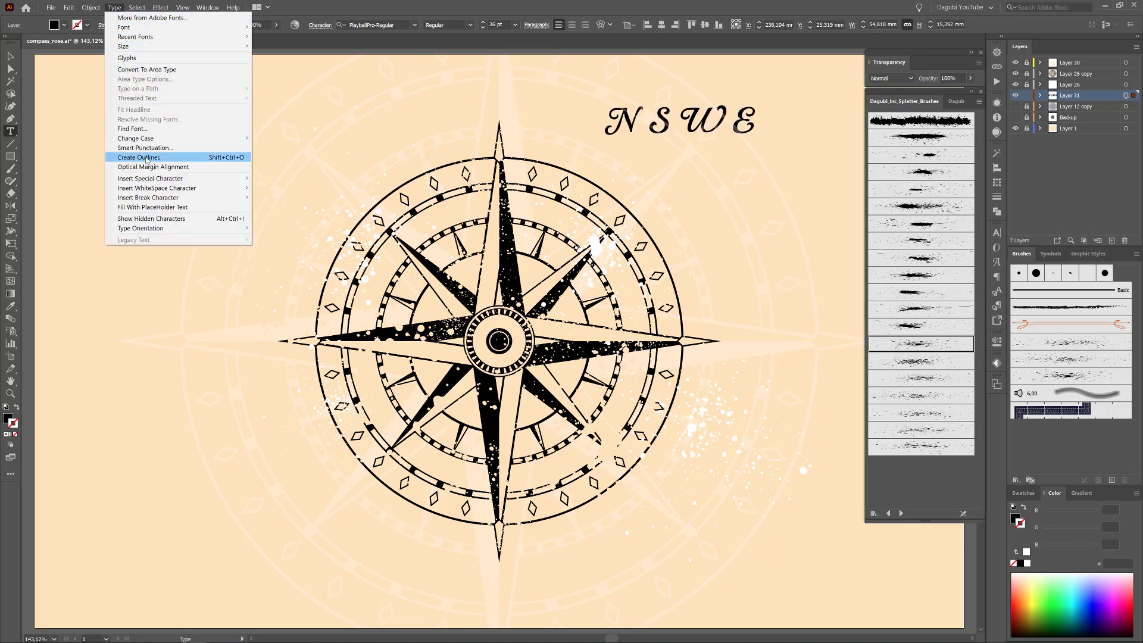
{"action": "left_click", "coordinate": [146, 159]}
{"action": "left_click", "coordinate": [11, 68]}
{"action": "left_click_drag", "start_coordinate": [640, 119], "coordinate": [505, 95]}
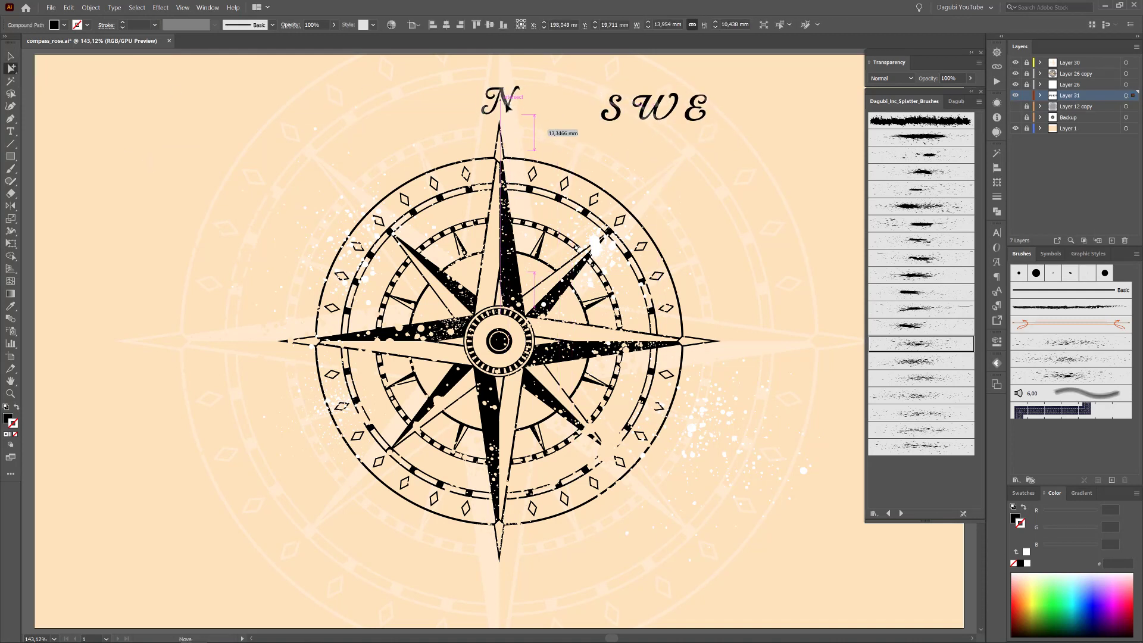
Step: Place the S just below the south tip and centre it horizontally on the artboard
{"action": "left_click", "coordinate": [620, 113]}
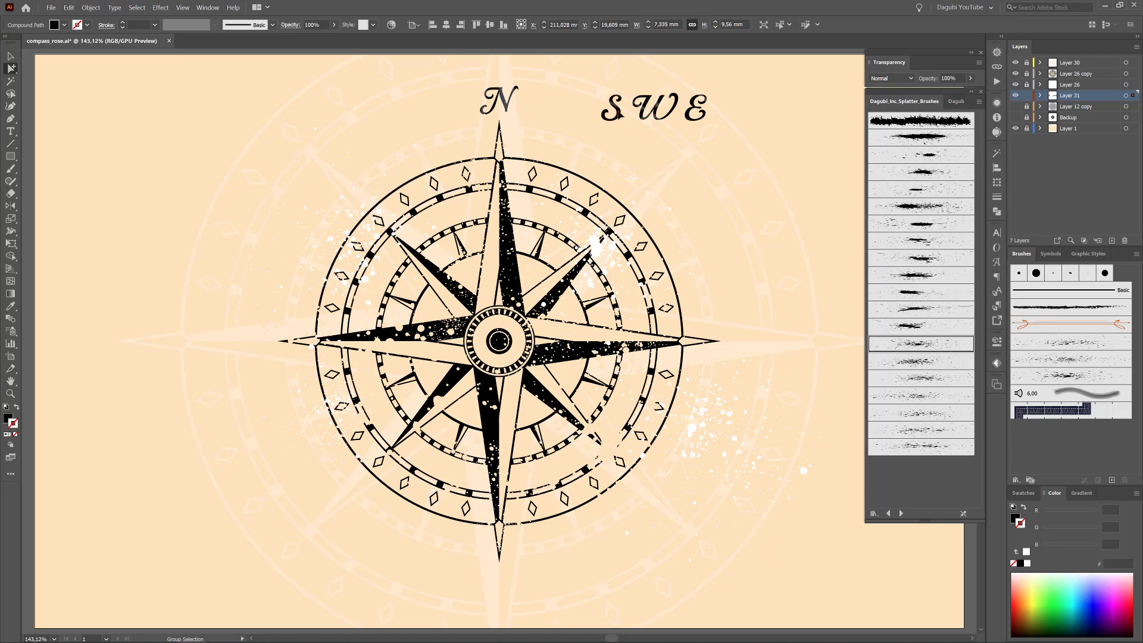
{"action": "left_click_drag", "start_coordinate": [620, 112], "coordinate": [507, 588]}
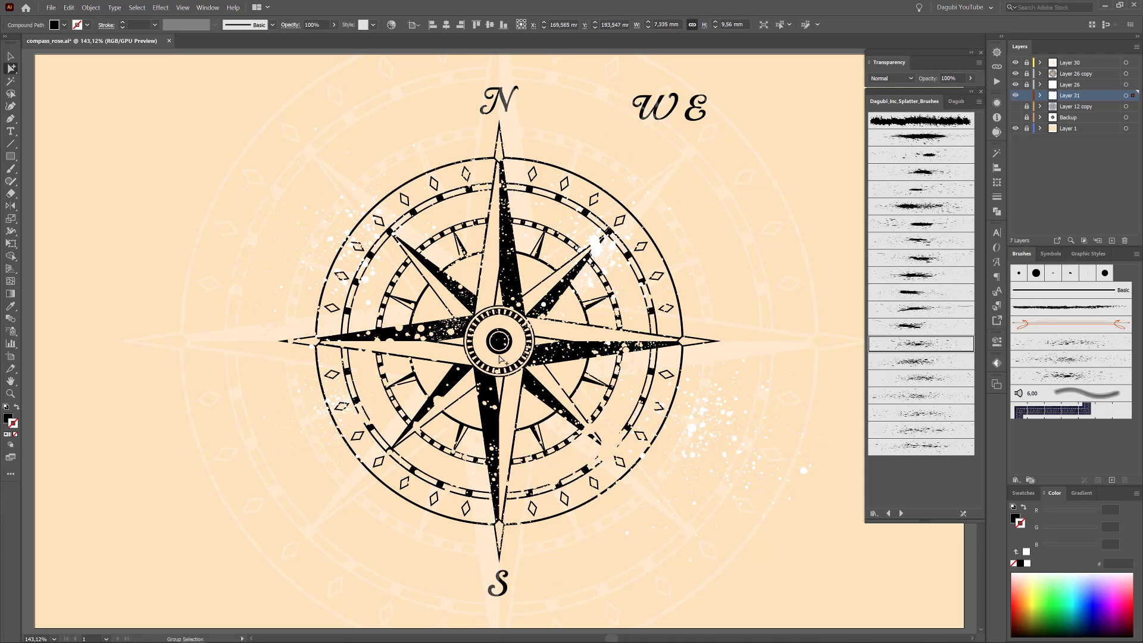
{"action": "left_click", "coordinate": [446, 24]}
{"action": "left_click", "coordinate": [650, 106]}
{"action": "left_click_drag", "start_coordinate": [650, 106], "coordinate": [519, 151]}
{"action": "left_click", "coordinate": [69, 8]}
{"action": "left_click", "coordinate": [74, 18]}
Step: Place the W just outside the compass's west tip and centre it vertically on the artboard
{"action": "left_click", "coordinate": [654, 108]}
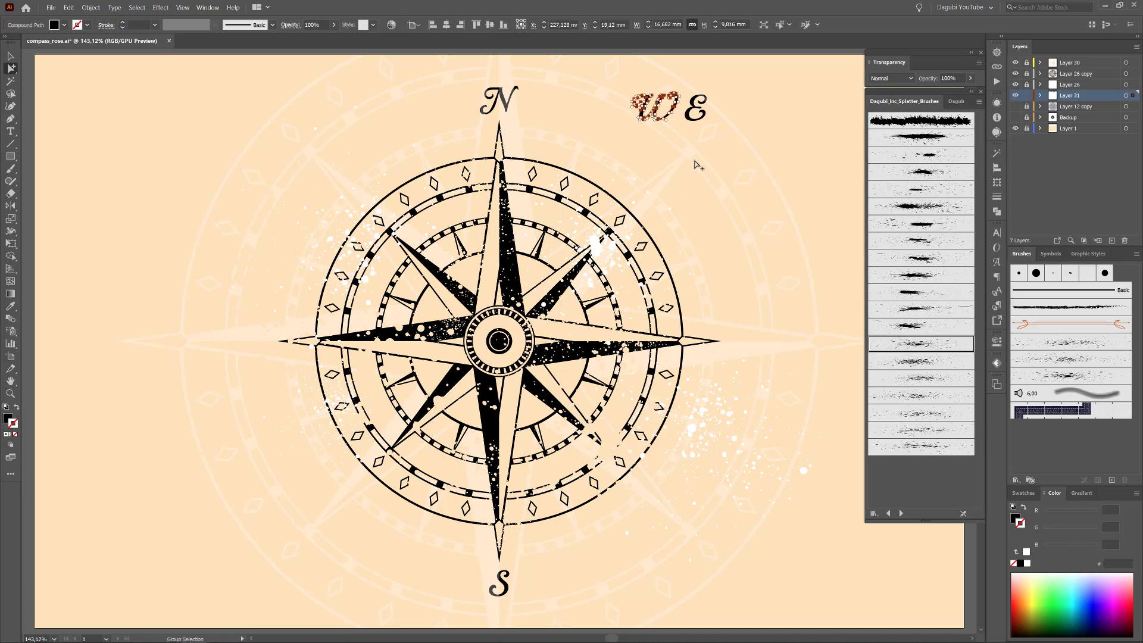
{"action": "scroll", "coordinate": [692, 155], "scroll_direction": "up", "scroll_amount": 3}
{"action": "left_click_drag", "start_coordinate": [669, 98], "coordinate": [247, 395]}
{"action": "left_click", "coordinate": [489, 24]}
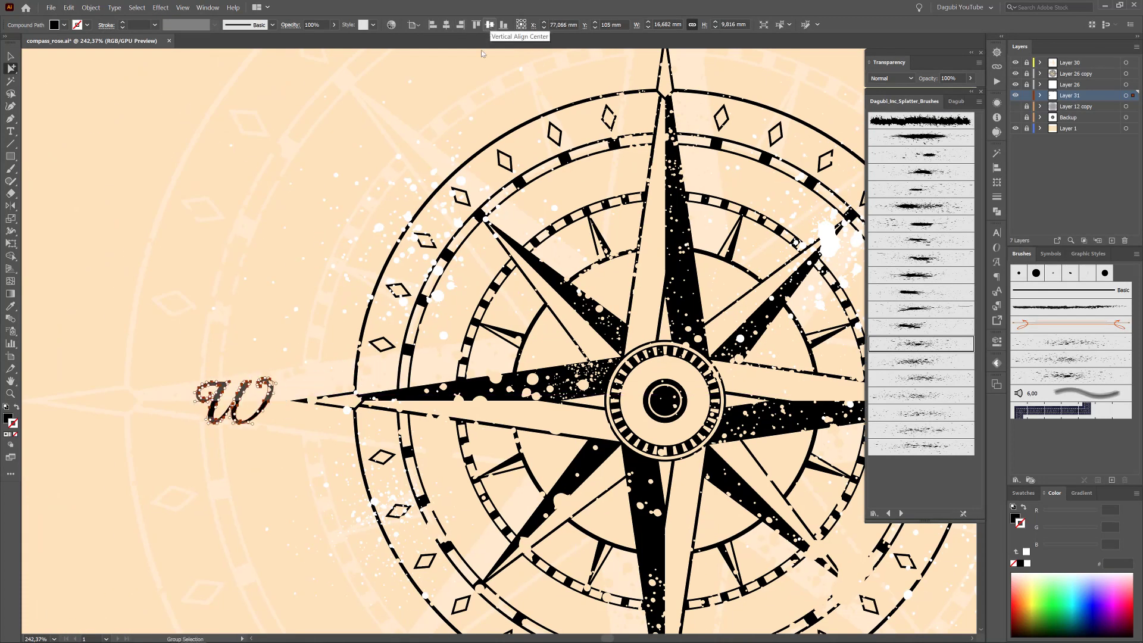
Step: Place the E just outside the compass's east tip and centre it vertically on the artboard
{"action": "scroll", "coordinate": [659, 76], "scroll_direction": "right", "scroll_amount": 5}
{"action": "left_click_drag", "start_coordinate": [689, 59], "coordinate": [755, 447]}
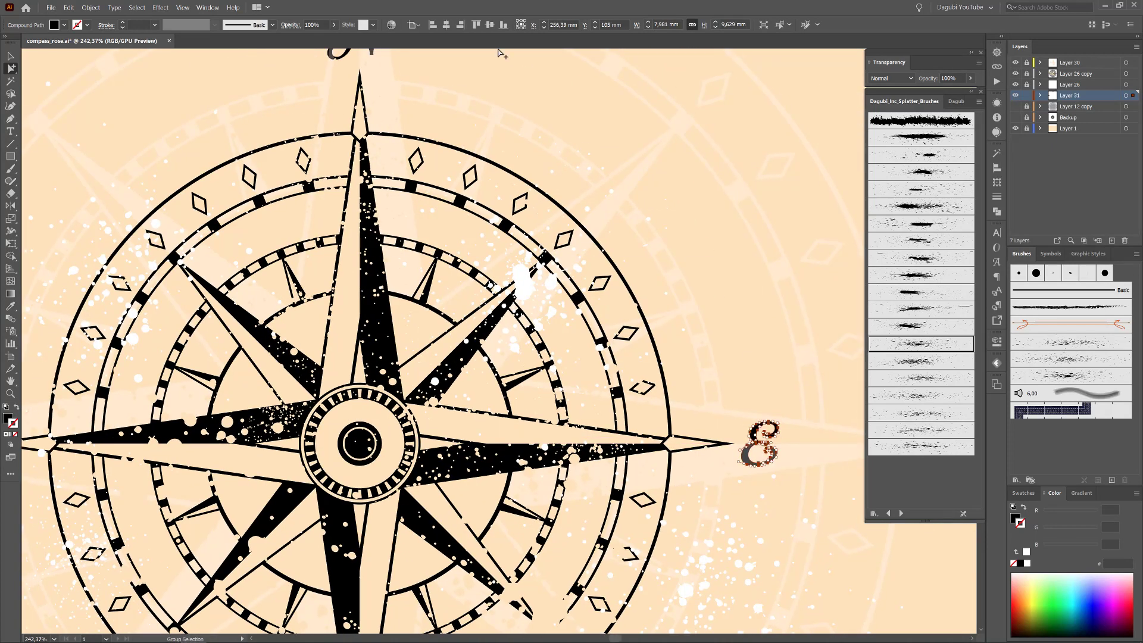
{"action": "left_click", "coordinate": [489, 25]}
{"action": "key", "text": "ctrl+0"}
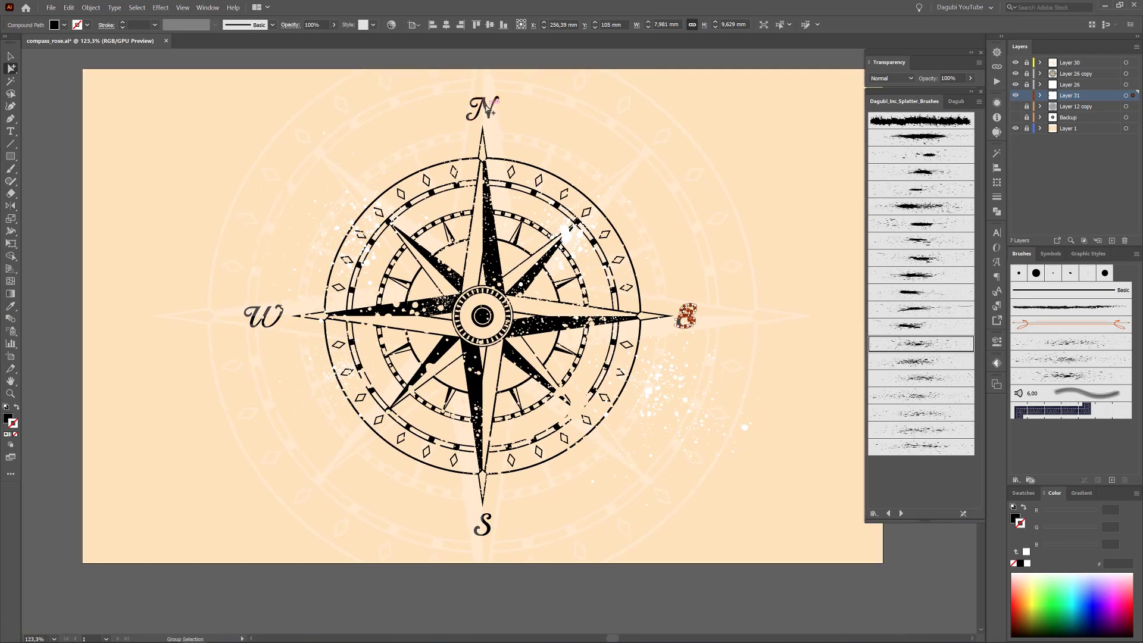
Step: Combine the N and S letters into one compound path and centre it vertically on the artboard
{"action": "left_click", "coordinate": [492, 527], "text": "shift"}
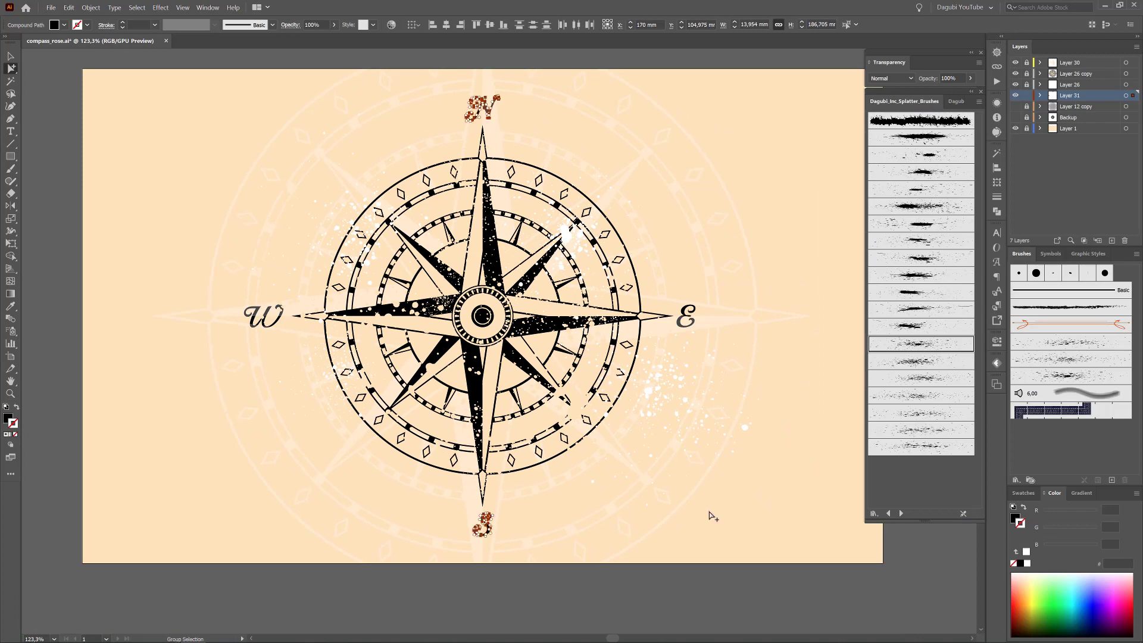
{"action": "left_click", "coordinate": [90, 8]}
{"action": "mouse_move", "coordinate": [173, 304]}
{"action": "left_click", "coordinate": [247, 305]}
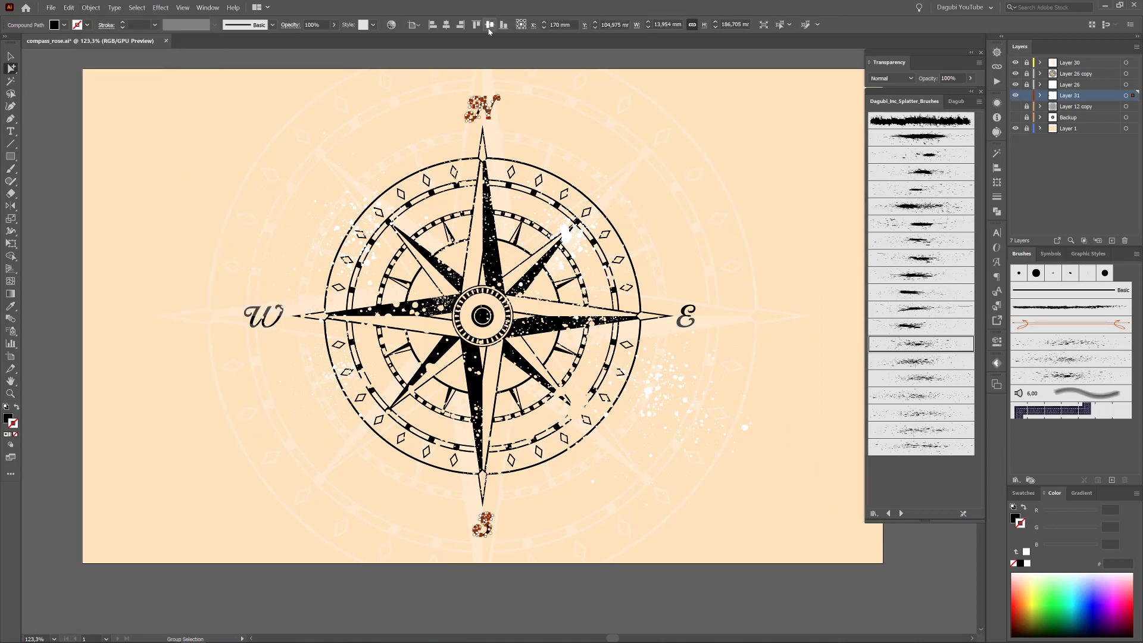
Step: Combine the W and E letters into one compound path
{"action": "left_click", "coordinate": [261, 315]}
{"action": "left_click", "coordinate": [686, 318], "text": "shift"}
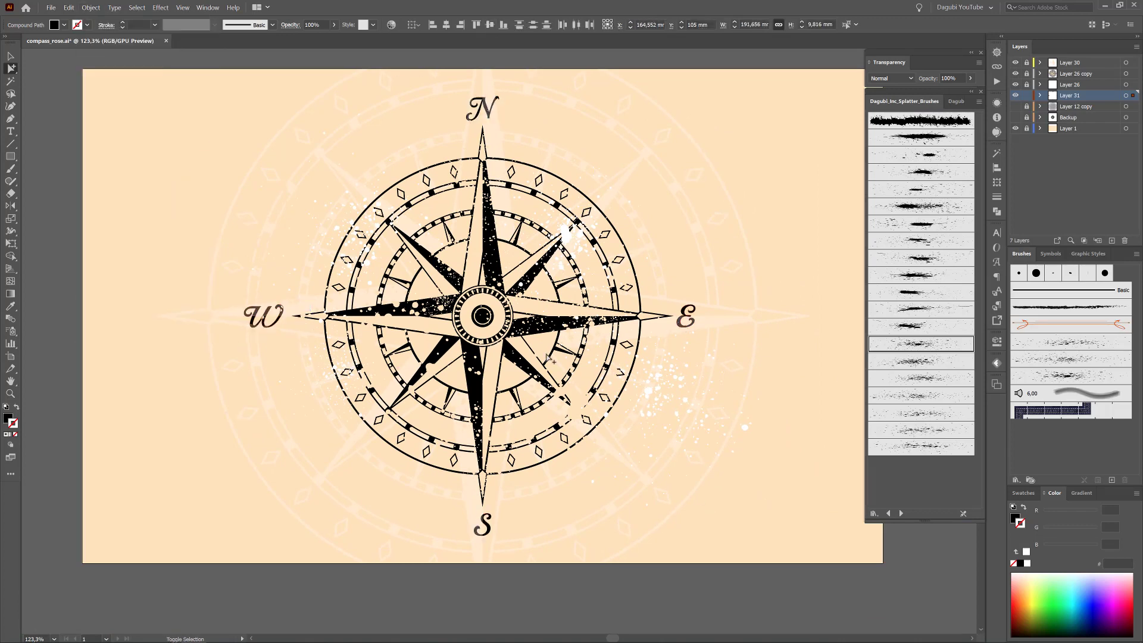
{"action": "left_click", "coordinate": [91, 7]}
{"action": "mouse_move", "coordinate": [172, 303]}
{"action": "left_click", "coordinate": [247, 303]}
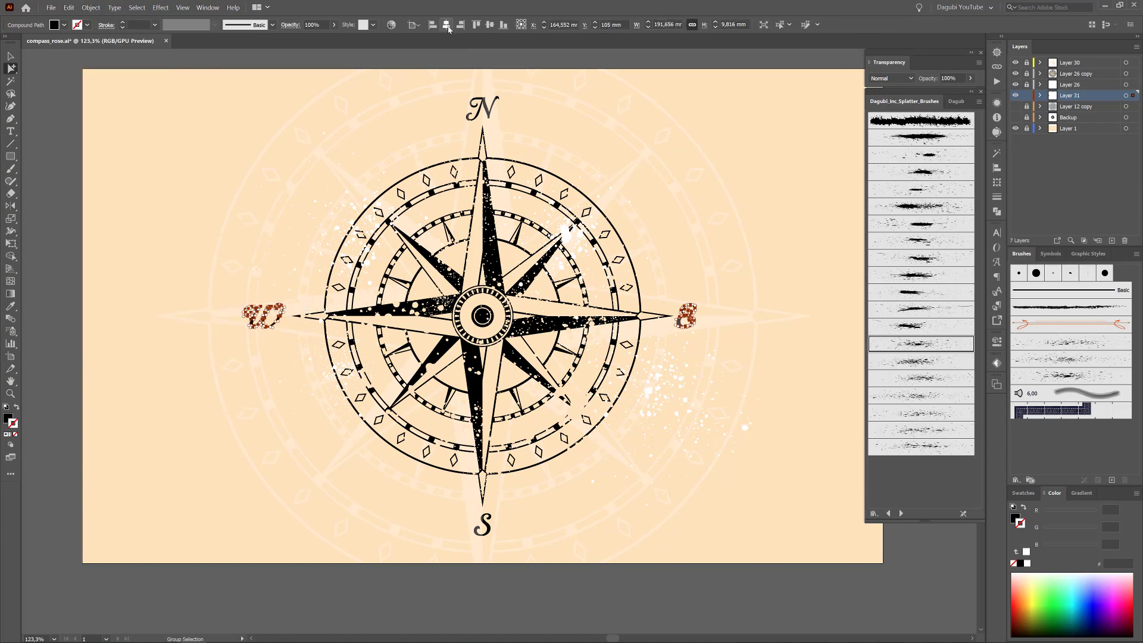
Step: Centre the W and E pair horizontally on the artboard and nudge it left to even out the gaps beside the tips
{"action": "left_click", "coordinate": [446, 24]}
{"action": "key", "text": "Left"}
{"action": "key", "text": "Left"}
{"action": "key", "text": "Left"}
{"action": "key", "text": "Left"}
{"action": "key", "text": "Left"}
{"action": "key", "text": "Left"}
{"action": "key", "text": "Left"}
{"action": "key", "text": "Left"}
{"action": "key", "text": "Left"}
{"action": "key", "text": "Left"}
{"action": "key", "text": "Left"}
{"action": "key", "text": "Left"}
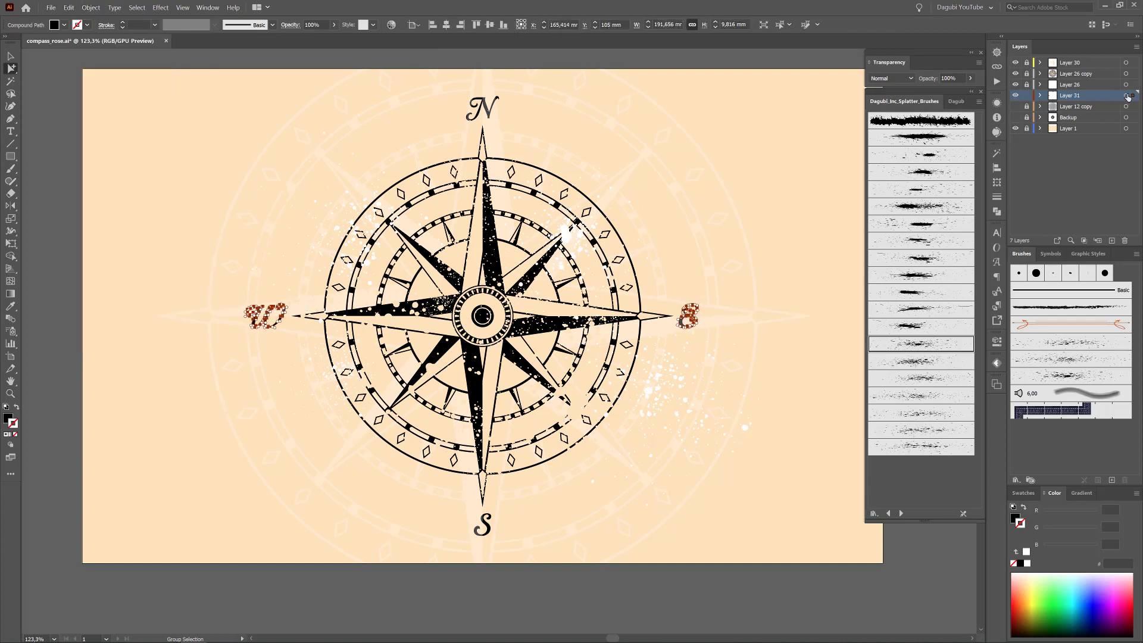
Step: Select everything on Layer 31, ungroup it and release the compound paths into separate letter paths
{"action": "left_click", "coordinate": [1040, 95]}
{"action": "left_click", "coordinate": [1126, 95]}
{"action": "left_click", "coordinate": [91, 8]}
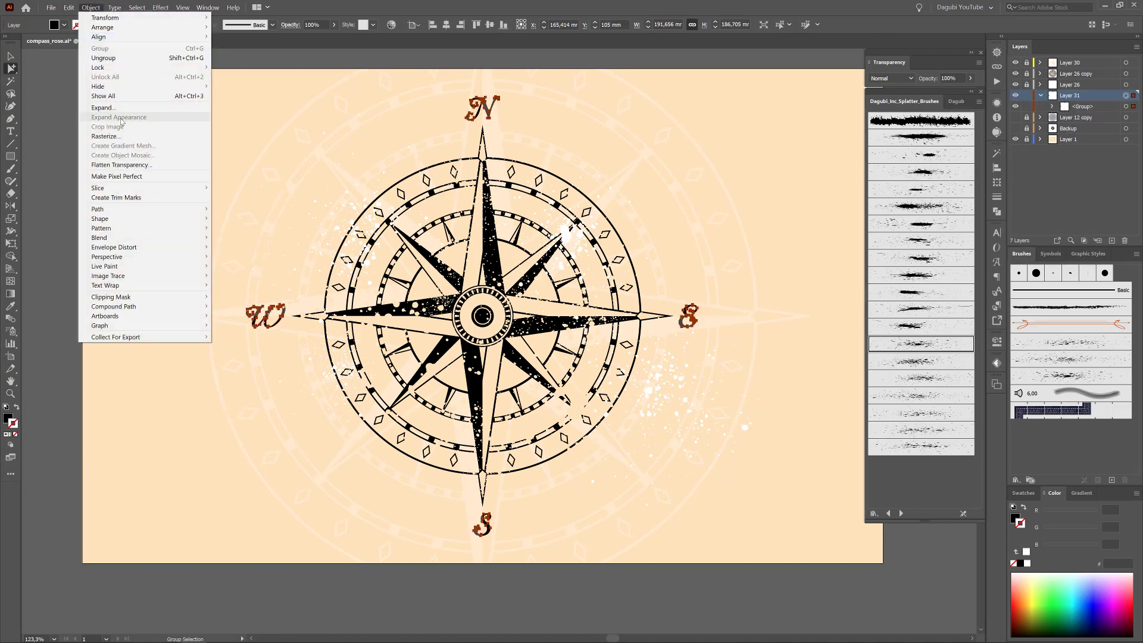
{"action": "left_click", "coordinate": [103, 58]}
{"action": "left_click", "coordinate": [91, 8]}
{"action": "mouse_move", "coordinate": [113, 306]}
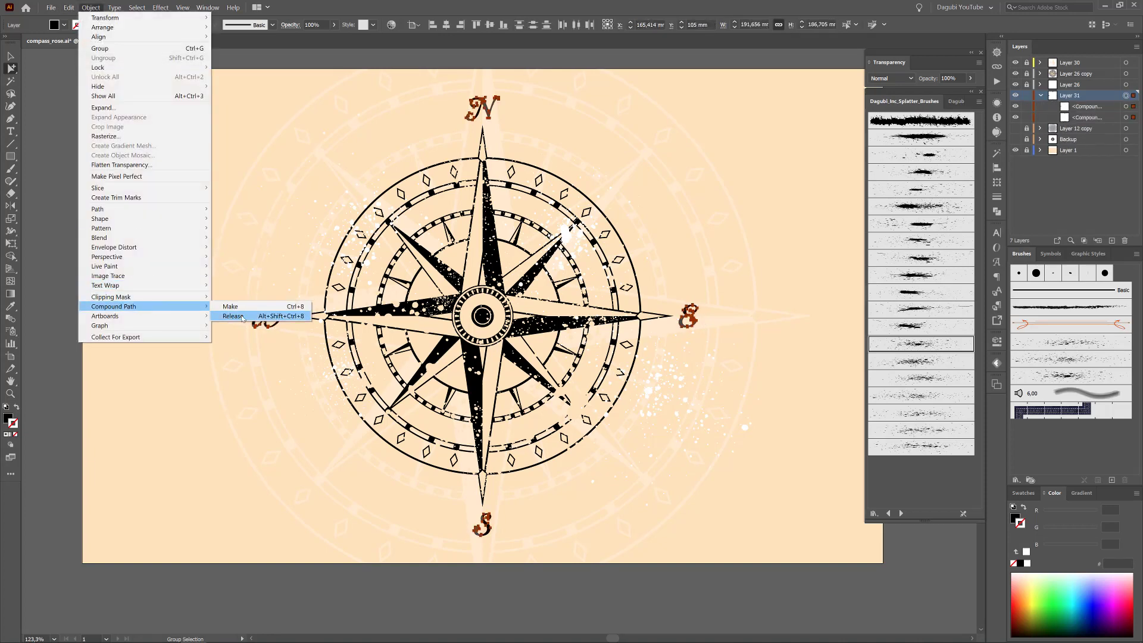
{"action": "left_click", "coordinate": [233, 316]}
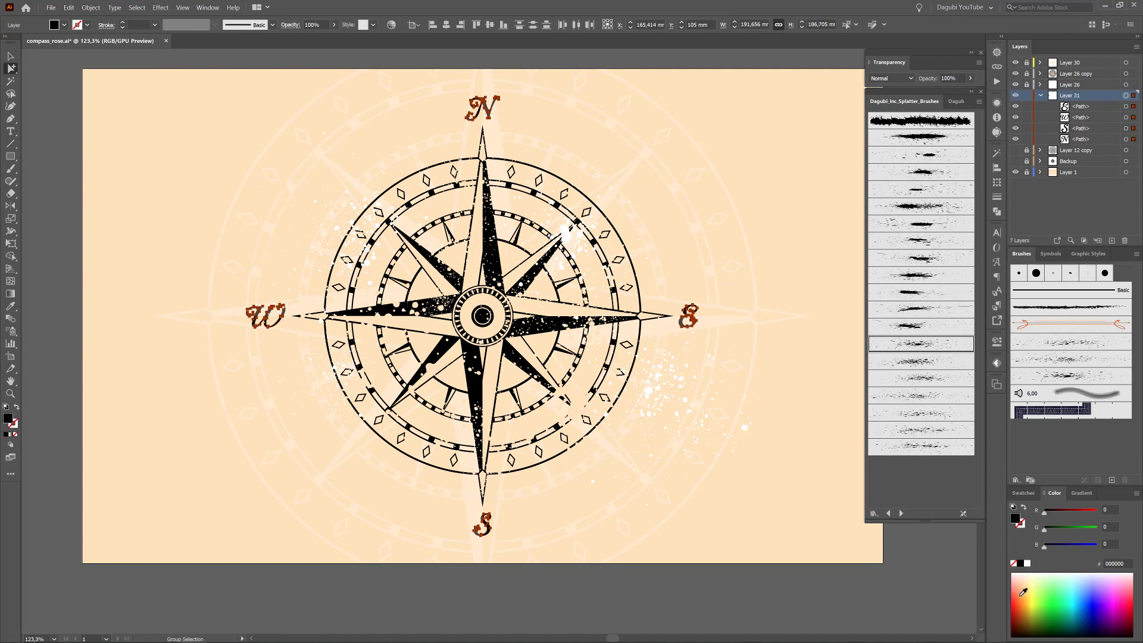
Step: Fill the four direction letters with a slightly darkened orange
{"action": "left_click", "coordinate": [1023, 592]}
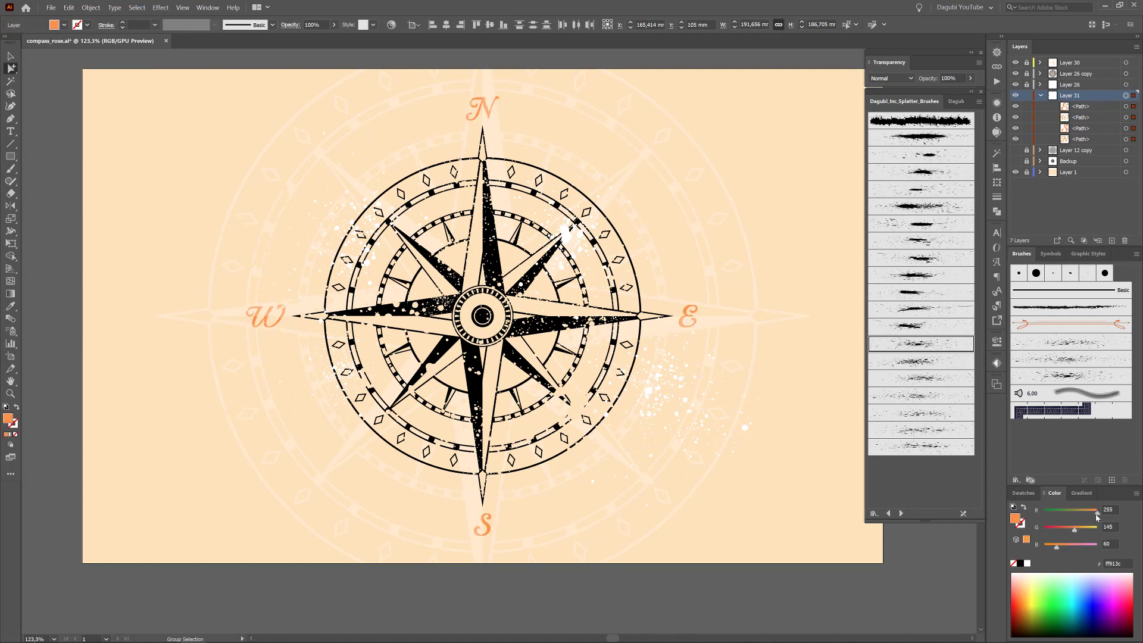
{"action": "left_click_drag", "start_coordinate": [1097, 516], "coordinate": [1088, 516]}
Step: Recolour the black compass artwork on Layer 24 copy with the dark brown fill #4d3a24
{"action": "left_click", "coordinate": [1040, 73]}
{"action": "left_click", "coordinate": [1126, 96]}
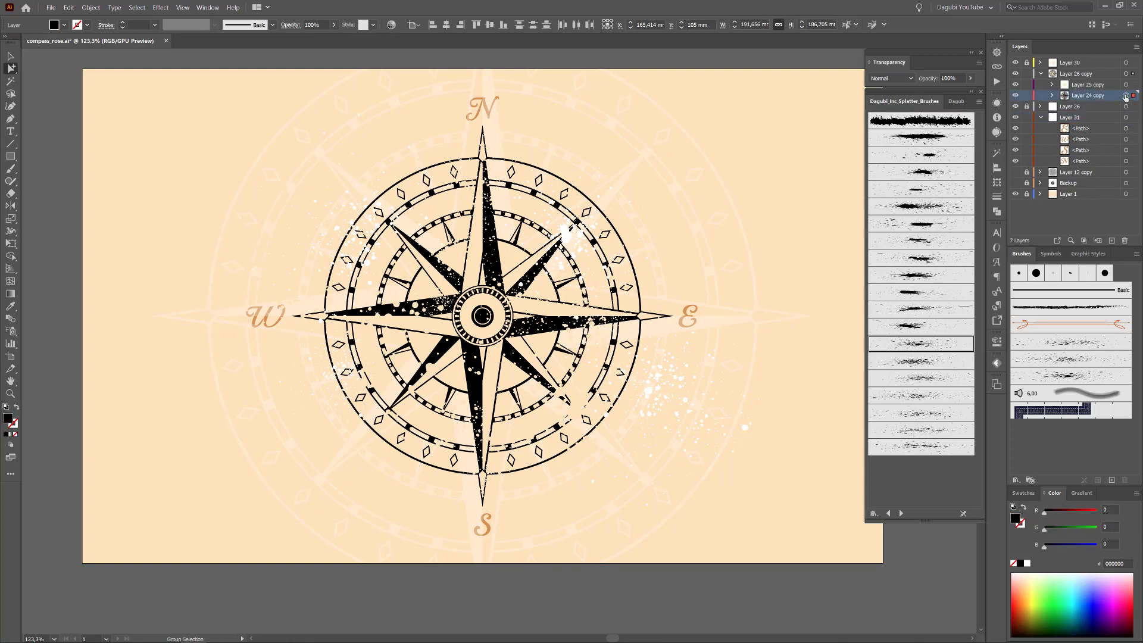
{"action": "left_click", "coordinate": [1038, 586]}
{"action": "left_click_drag", "start_coordinate": [1070, 515], "coordinate": [1068, 513]}
{"action": "mouse_move", "coordinate": [1065, 529]}
{"action": "left_mouse_down"}
{"action": "mouse_move", "coordinate": [1050, 547]}
{"action": "mouse_move", "coordinate": [1061, 516]}
{"action": "left_mouse_up"}
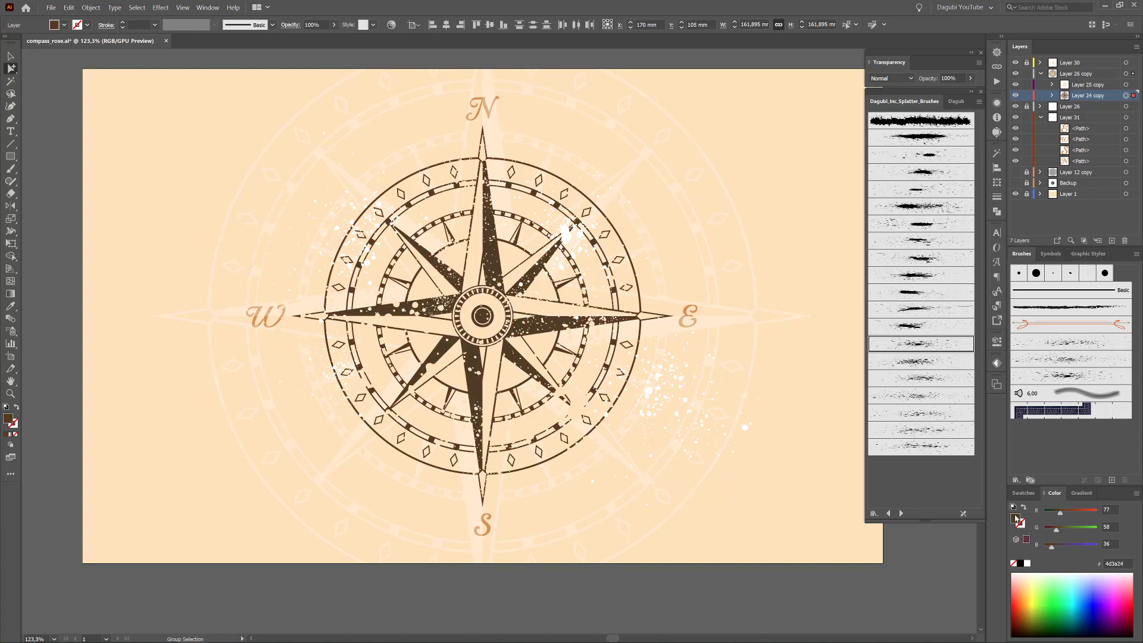
{"action": "key", "text": "ctrl+shift+a"}
{"action": "key", "text": "ctrl+plus"}
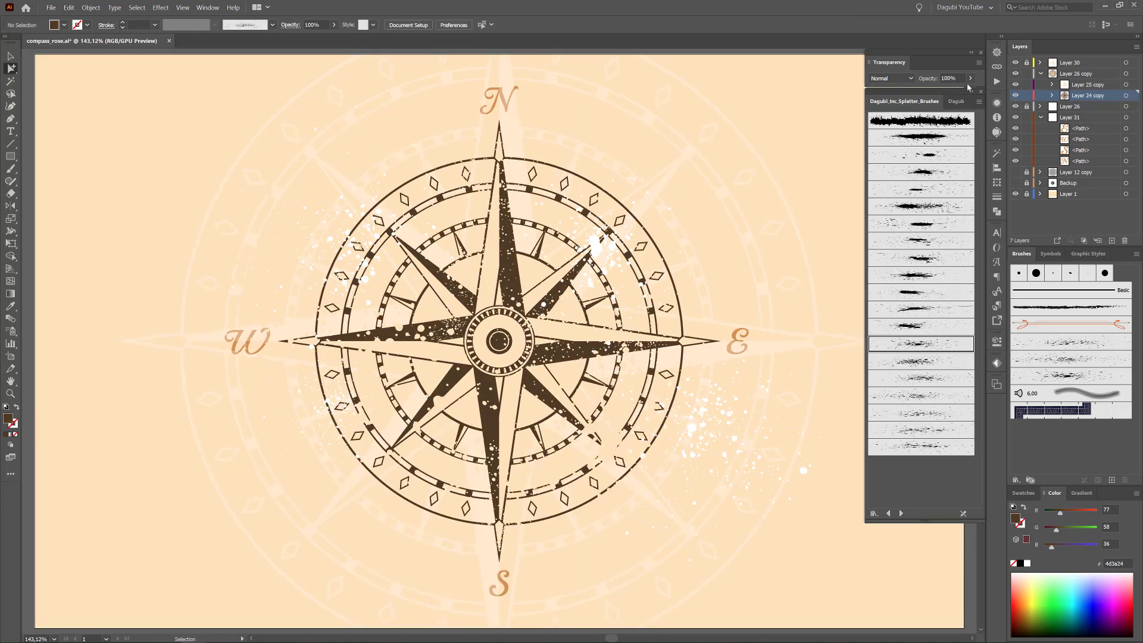
Step: Lock Layer 24 copy and fill the four small outer tips on Layer 25 copy with light orange #ff9d67
{"action": "left_click", "coordinate": [1041, 118]}
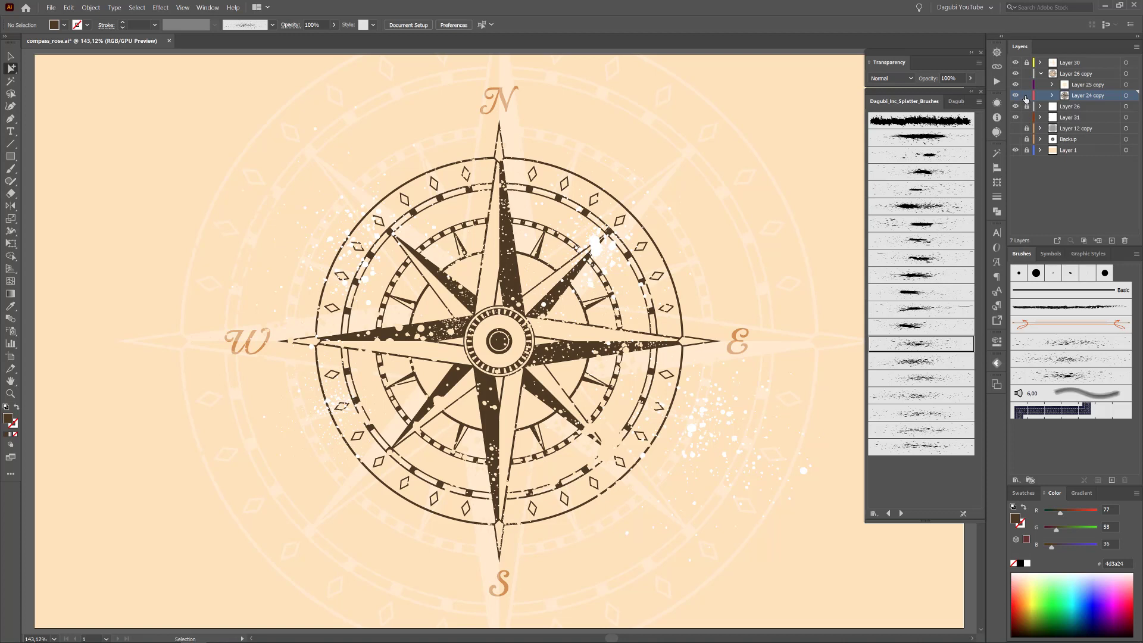
{"action": "left_click", "coordinate": [1026, 95]}
{"action": "left_click", "coordinate": [502, 146]}
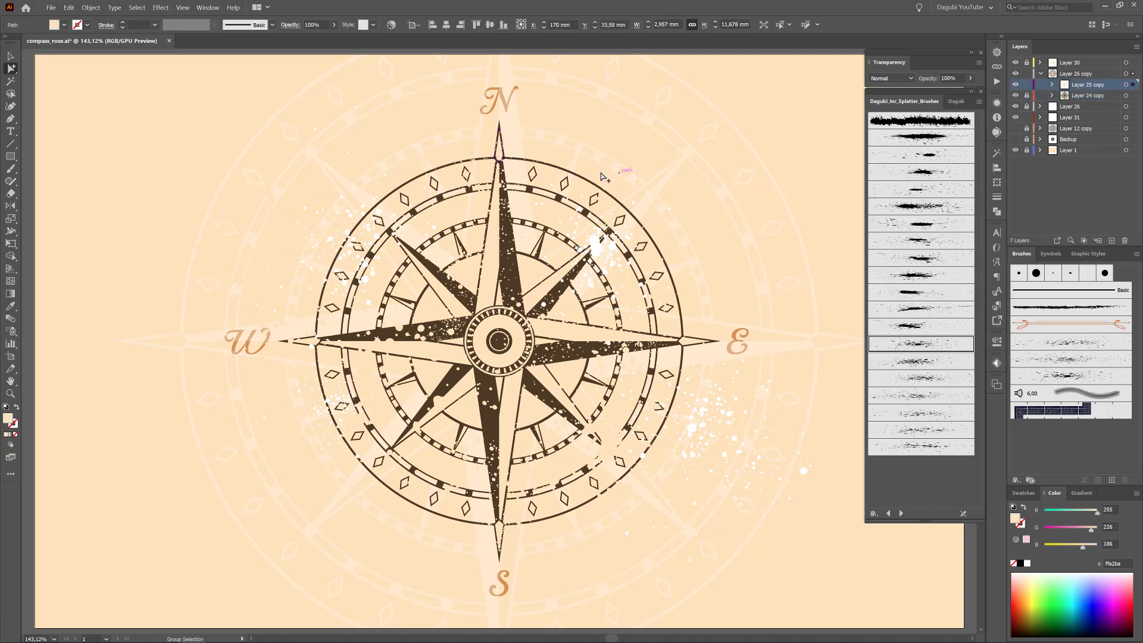
{"action": "left_click", "coordinate": [690, 343], "text": "shift"}
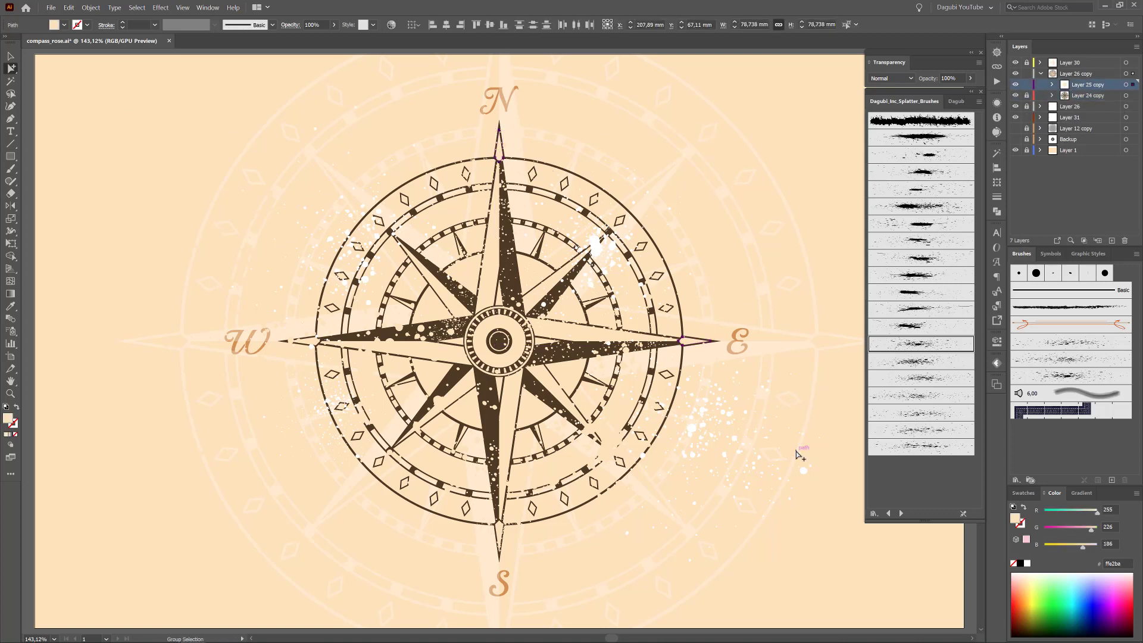
{"action": "left_click", "coordinate": [502, 532], "text": "shift"}
{"action": "left_click_drag", "start_coordinate": [1092, 534], "coordinate": [1078, 534]}
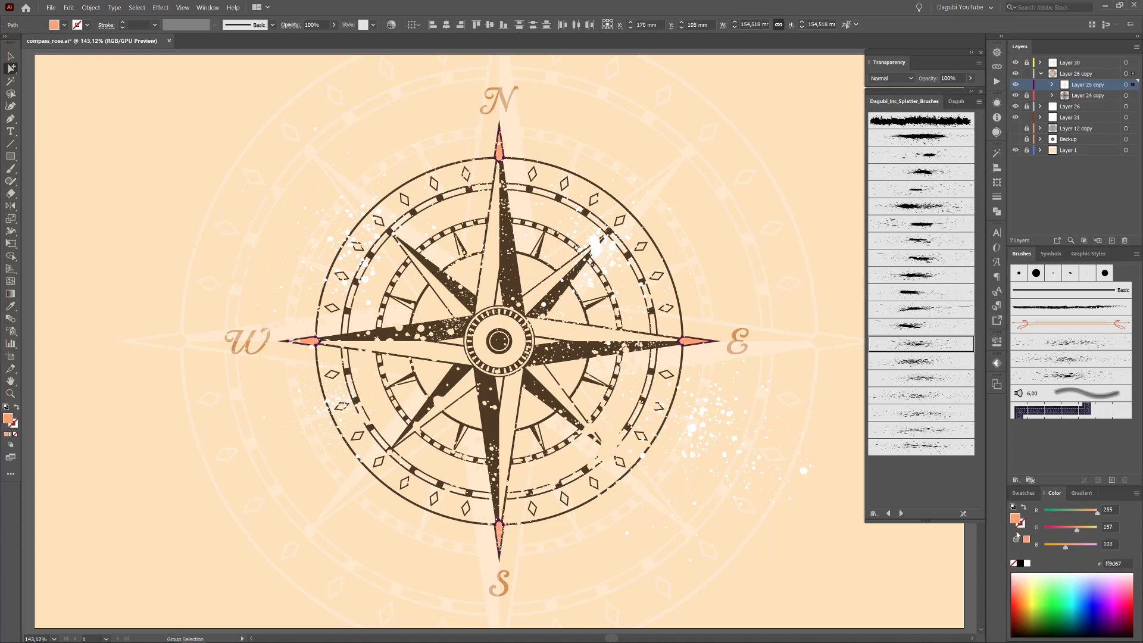
Step: Fill the beige halves of the four diagonal compass points with coral red #ff6452
{"action": "left_click", "coordinate": [554, 289]}
{"action": "left_click", "coordinate": [554, 397], "text": "shift"}
{"action": "left_click", "coordinate": [458, 384], "text": "shift"}
{"action": "left_click", "coordinate": [457, 307], "text": "shift"}
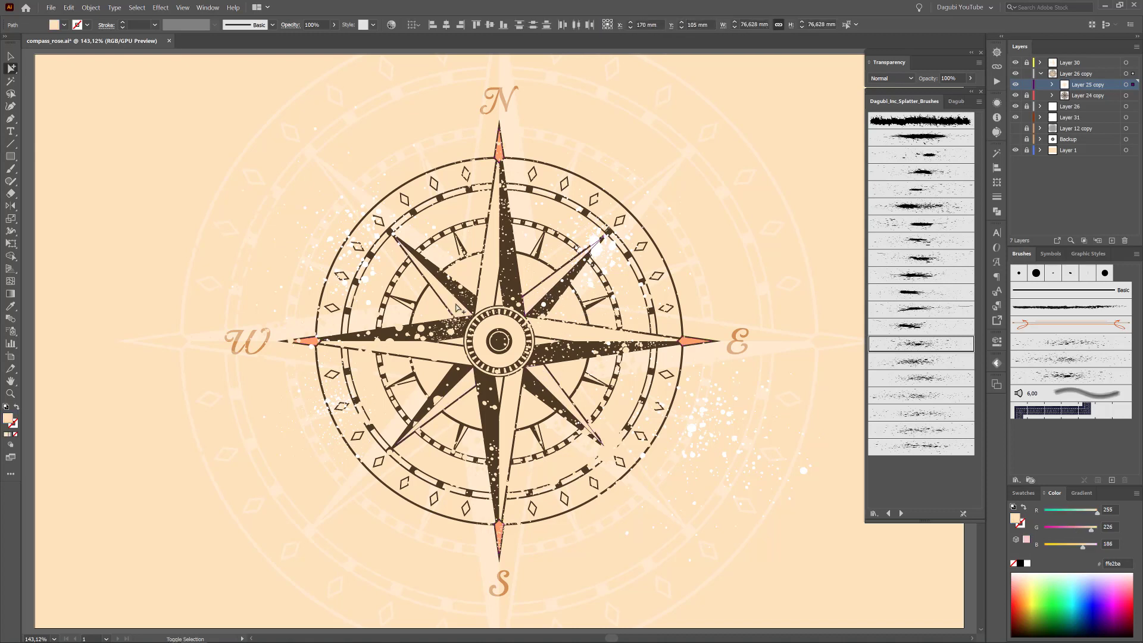
{"action": "left_click", "coordinate": [1016, 598]}
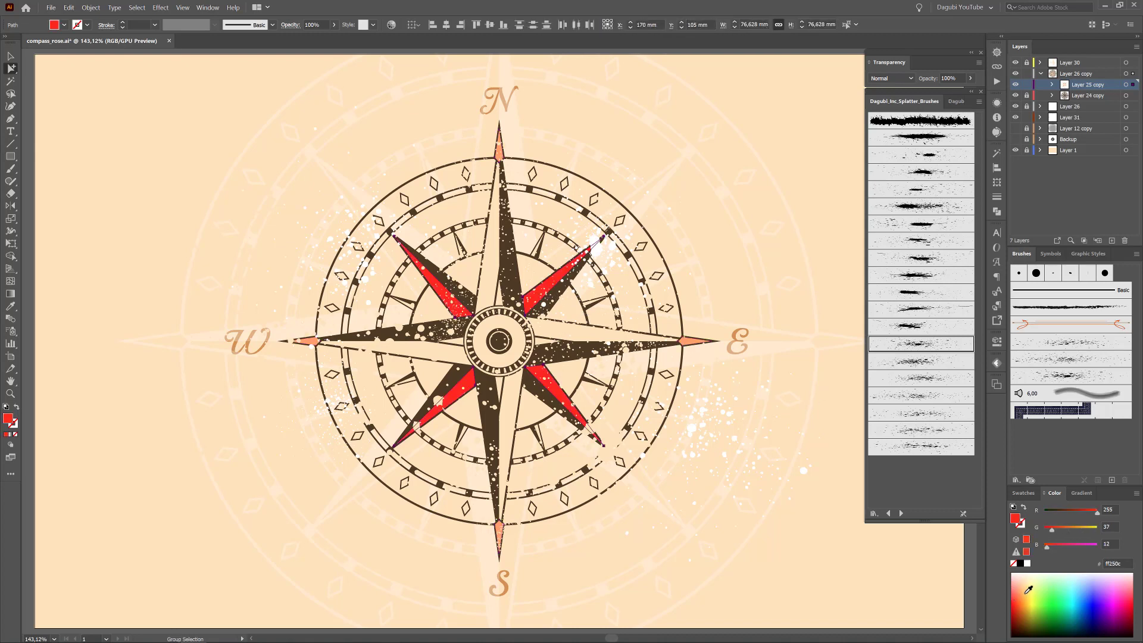
{"action": "left_click_drag", "start_coordinate": [1051, 535], "coordinate": [1066, 534]}
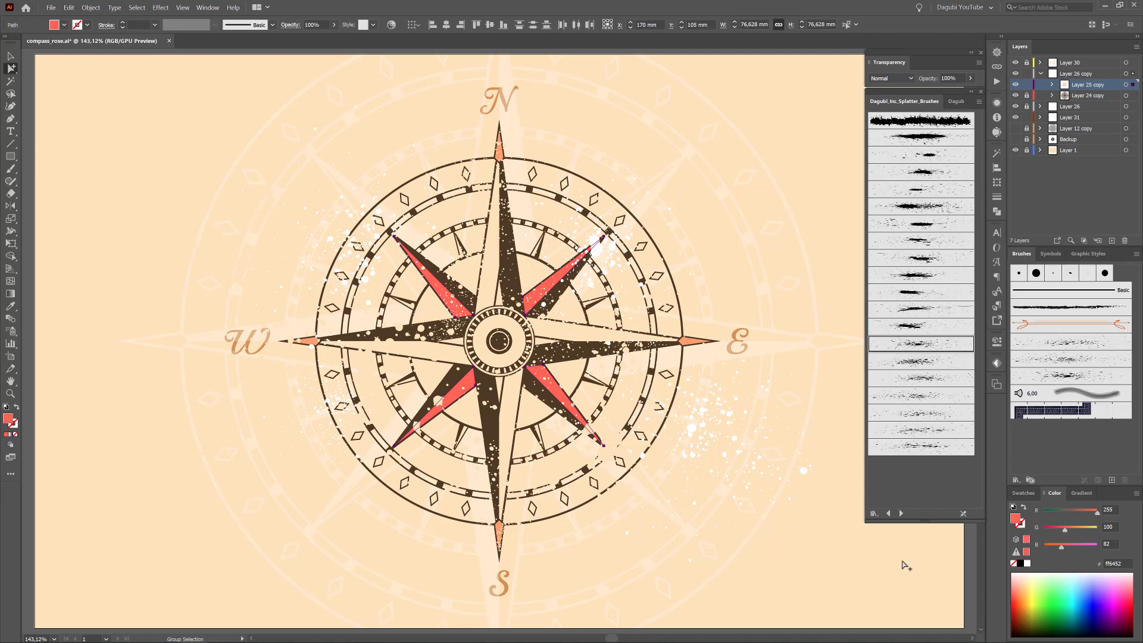
Step: Fill the eight short pointed rays inside the compass's inner dashed ring with white
{"action": "left_click", "coordinate": [462, 255]}
{"action": "left_click", "coordinate": [536, 252], "text": "shift"}
{"action": "left_click", "coordinate": [591, 301], "text": "shift"}
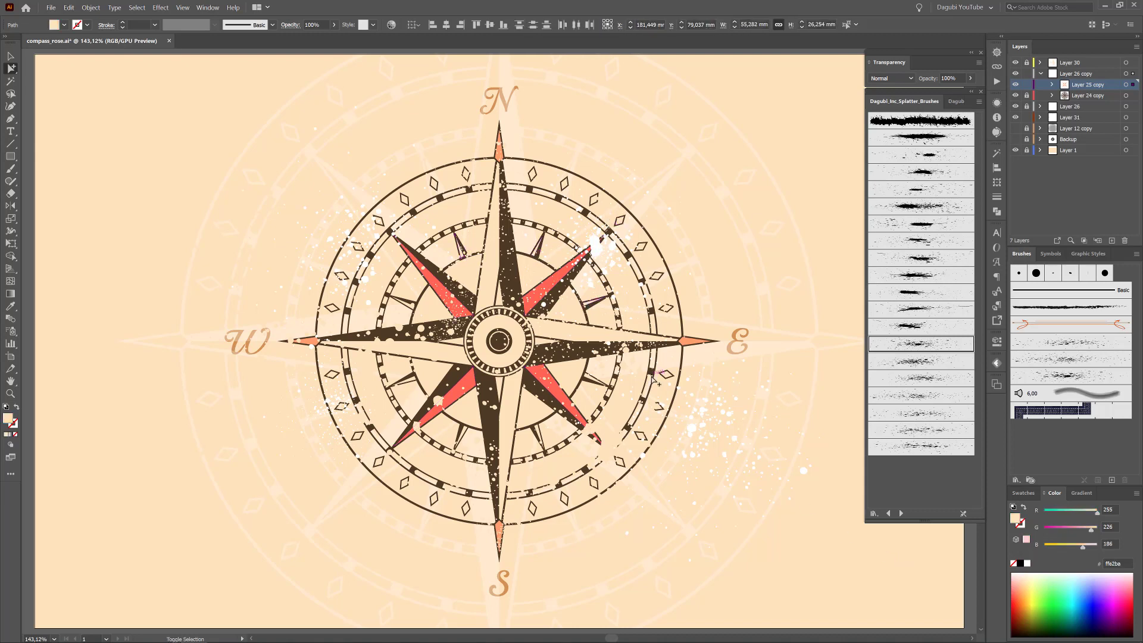
{"action": "left_click", "coordinate": [594, 382], "text": "shift"}
{"action": "left_click", "coordinate": [465, 436], "text": "shift"}
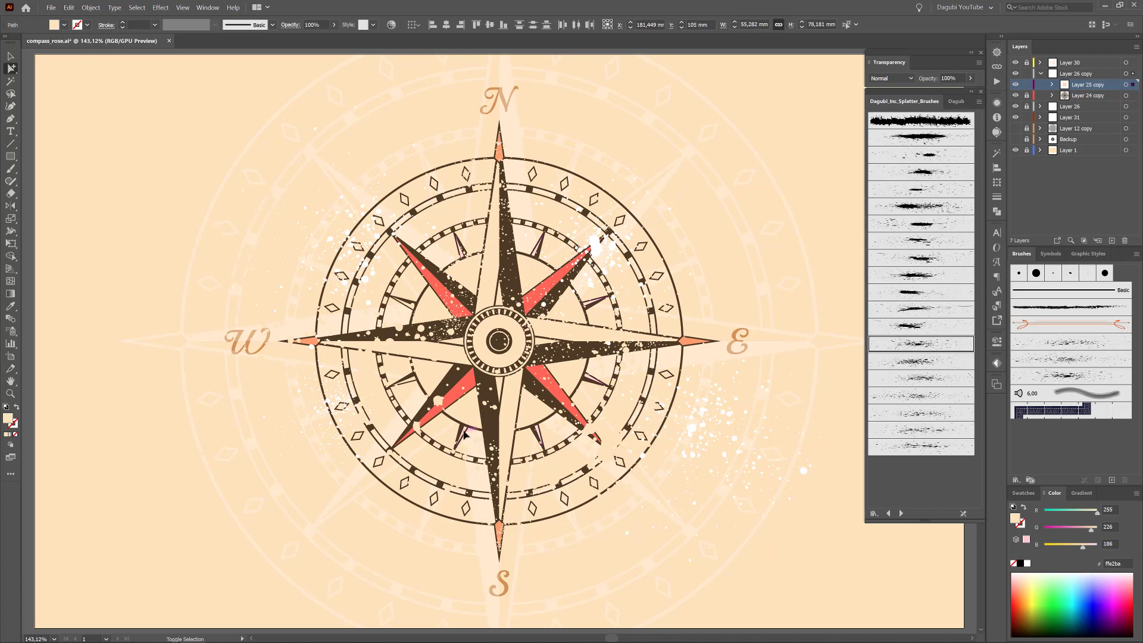
{"action": "left_click", "coordinate": [412, 384], "text": "shift"}
{"action": "left_click", "coordinate": [412, 312], "text": "shift"}
{"action": "left_click", "coordinate": [1027, 563]}
{"action": "left_click_drag", "start_coordinate": [510, 326], "coordinate": [549, 325]}
{"action": "left_click", "coordinate": [423, 194]}
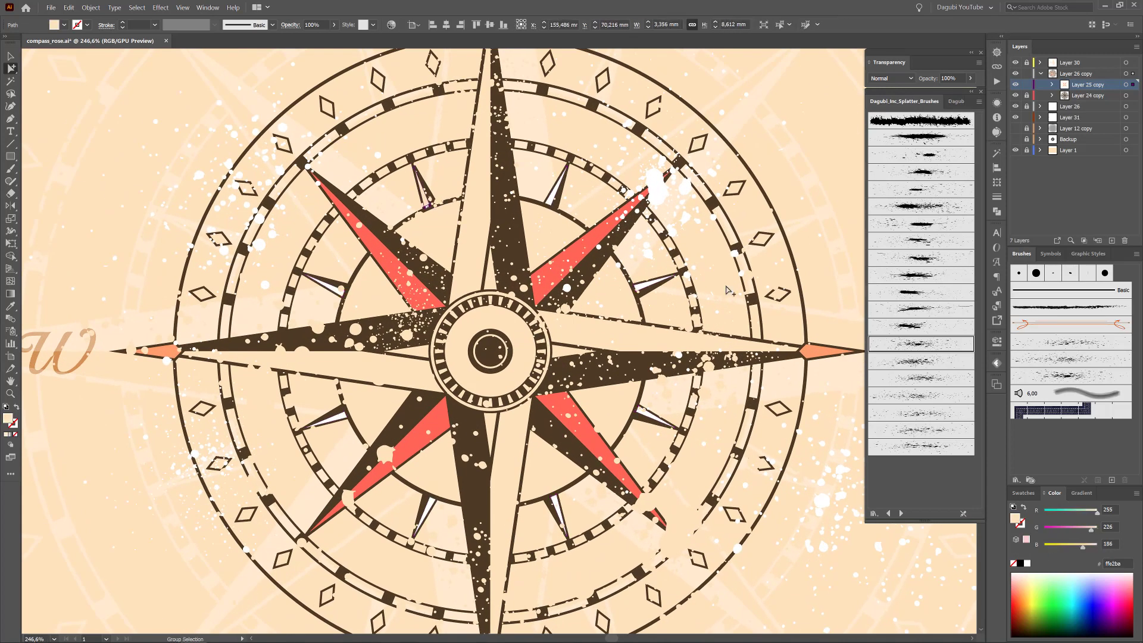
{"action": "left_click", "coordinate": [1026, 563]}
Step: Fill the four small wedges around the central hub with the coral red sampled from a diagonal compass point
{"action": "scroll", "coordinate": [589, 277], "scroll_direction": "down", "scroll_amount": 3}
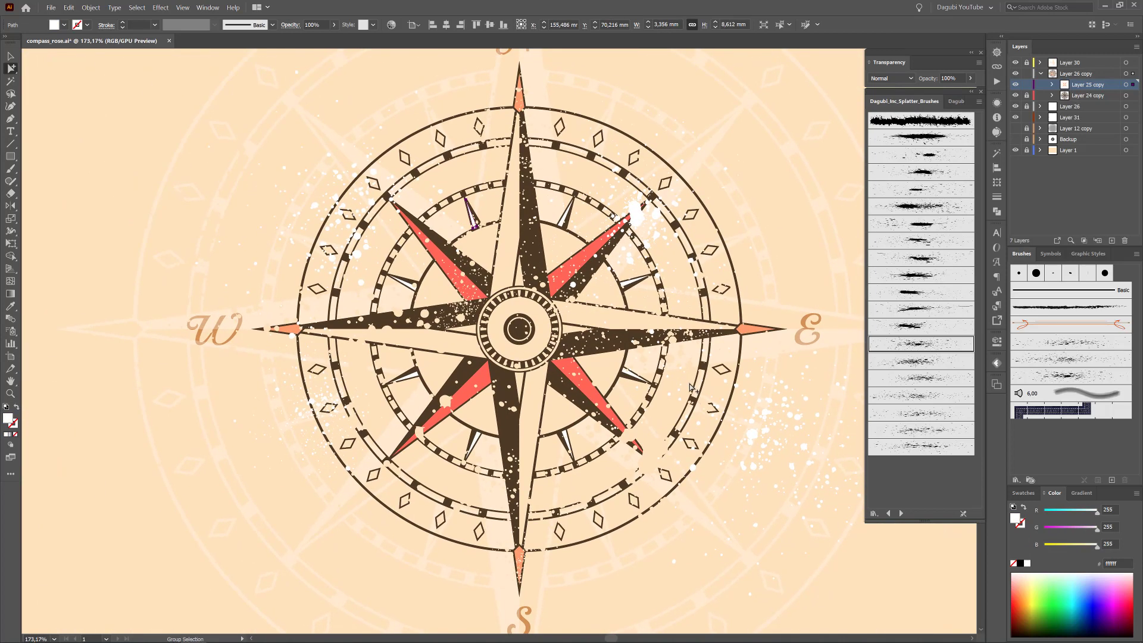
{"action": "left_click", "coordinate": [519, 277]}
{"action": "left_click", "coordinate": [565, 329], "text": "shift"}
{"action": "left_click", "coordinate": [519, 380], "text": "shift"}
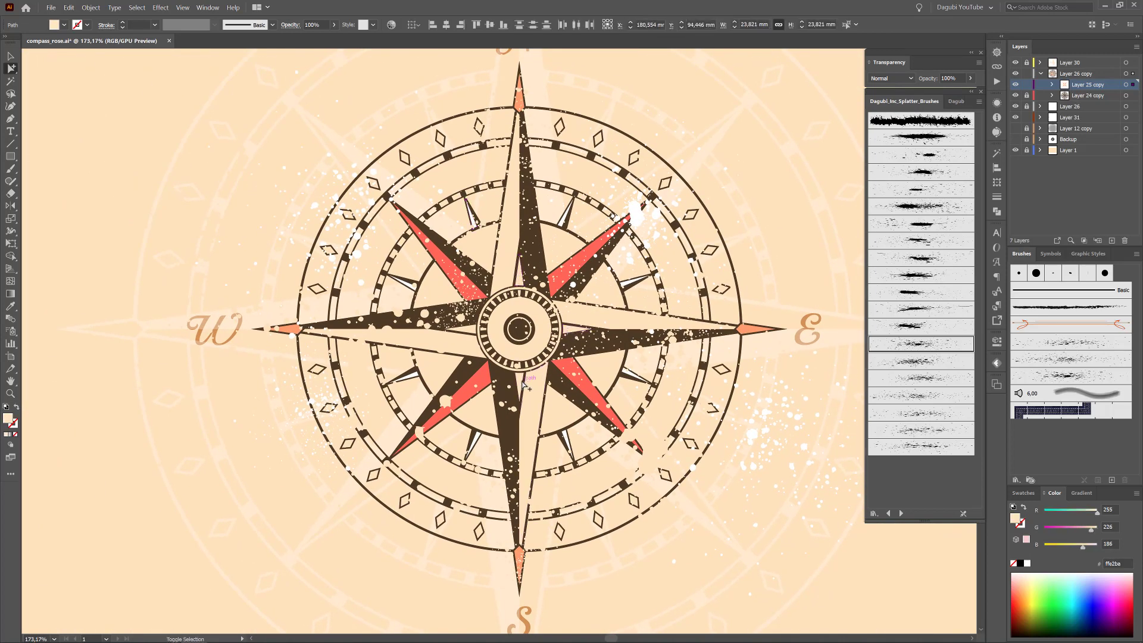
{"action": "left_click", "coordinate": [470, 330], "text": "shift"}
{"action": "left_click", "coordinate": [11, 306]}
{"action": "left_click", "coordinate": [423, 256]}
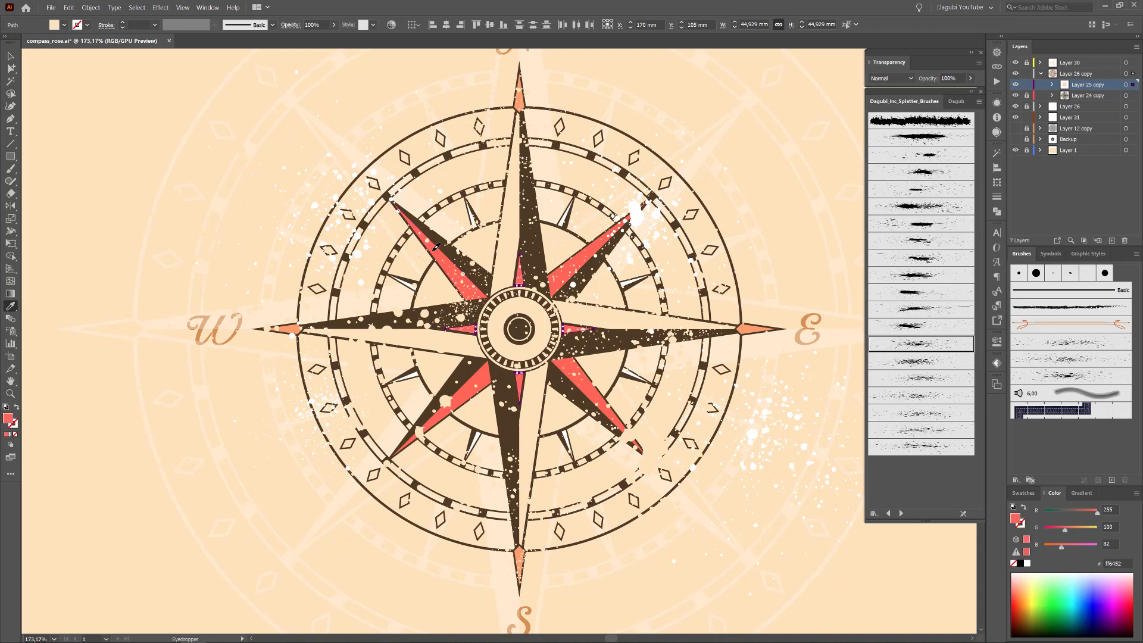
Step: Select all matching beige compass shapes with the Magic Wand at tolerance 0 and fill them with light blue #b6eeff
{"action": "key", "text": "y"}
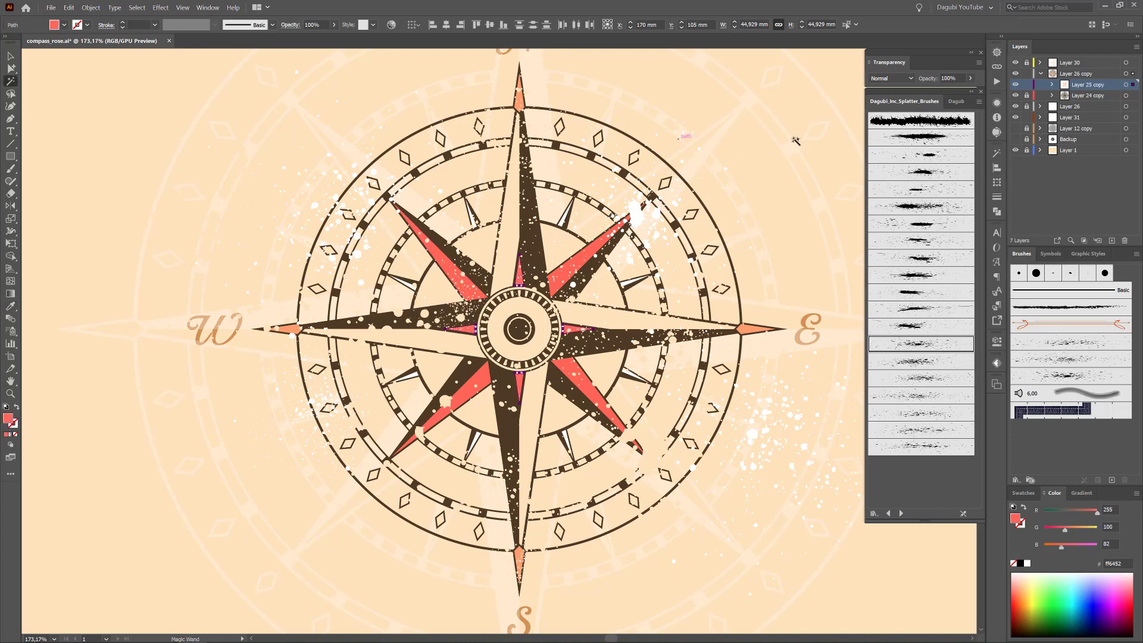
{"action": "left_click", "coordinate": [996, 153]}
{"action": "left_click", "coordinate": [935, 165]}
{"action": "type", "text": "0"}
{"action": "key", "text": "Return"}
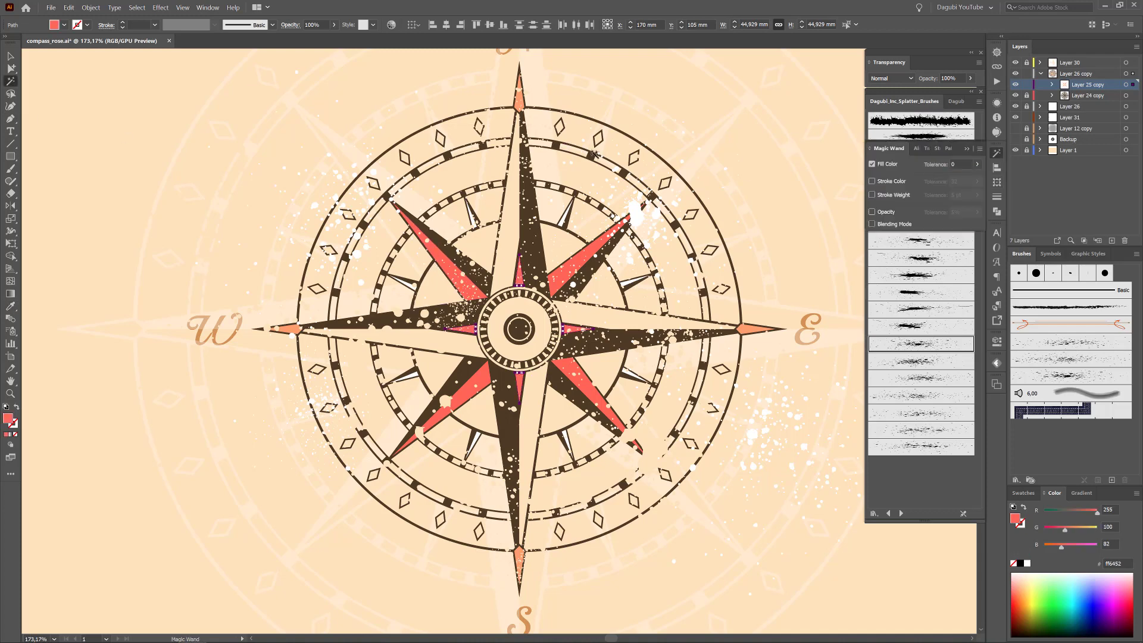
{"action": "left_click", "coordinate": [598, 140]}
{"action": "left_click", "coordinate": [1055, 613]}
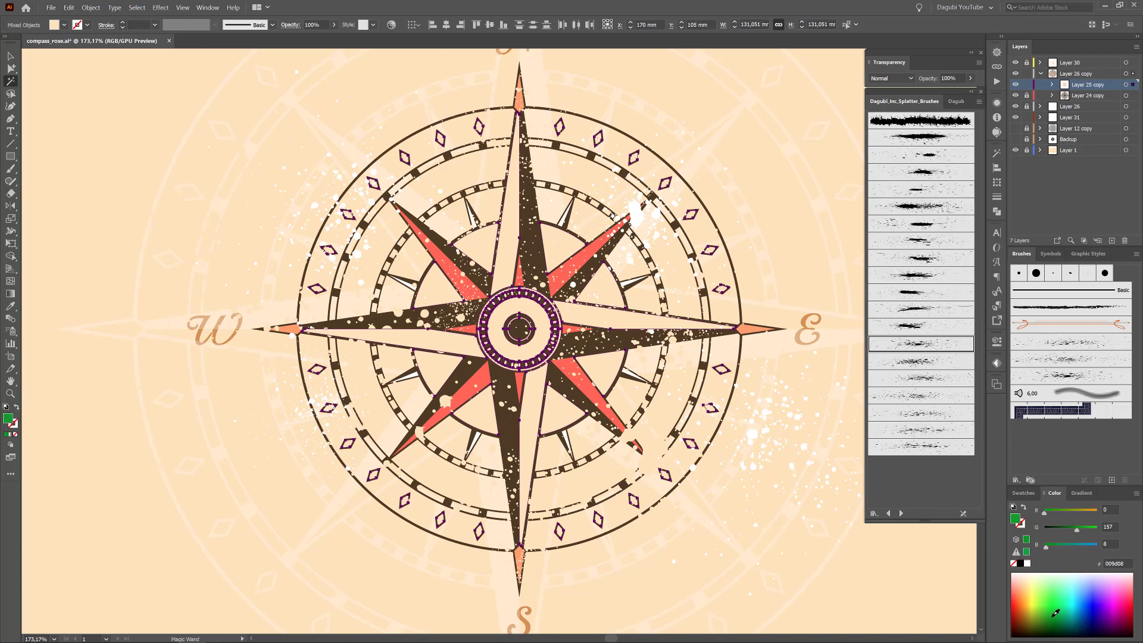
{"action": "left_click", "coordinate": [1082, 579]}
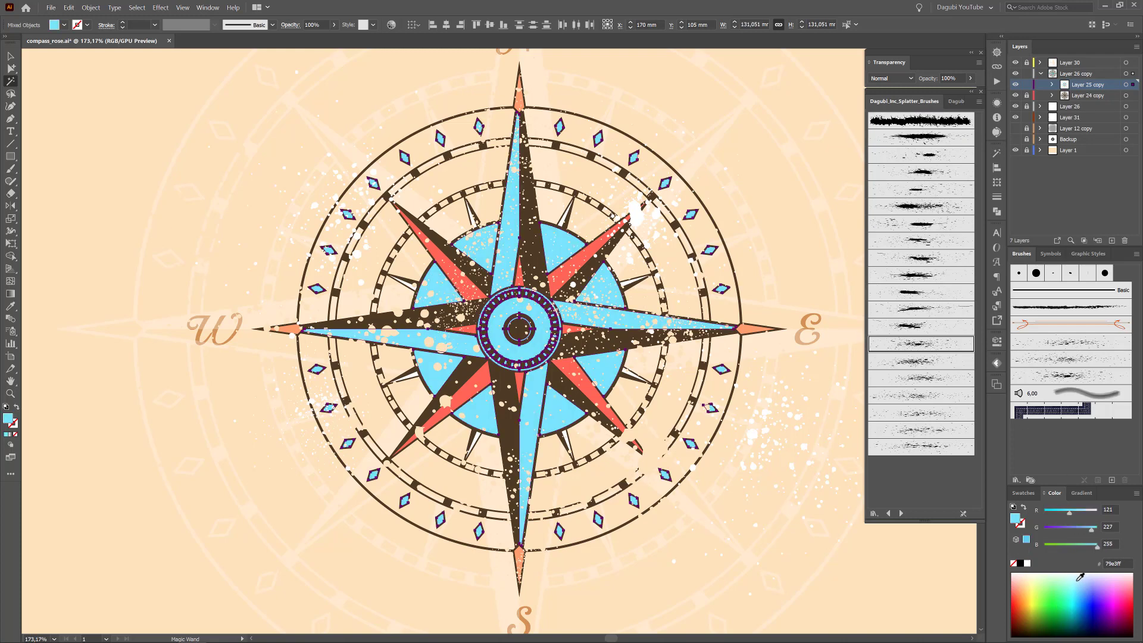
{"action": "left_click", "coordinate": [1079, 577]}
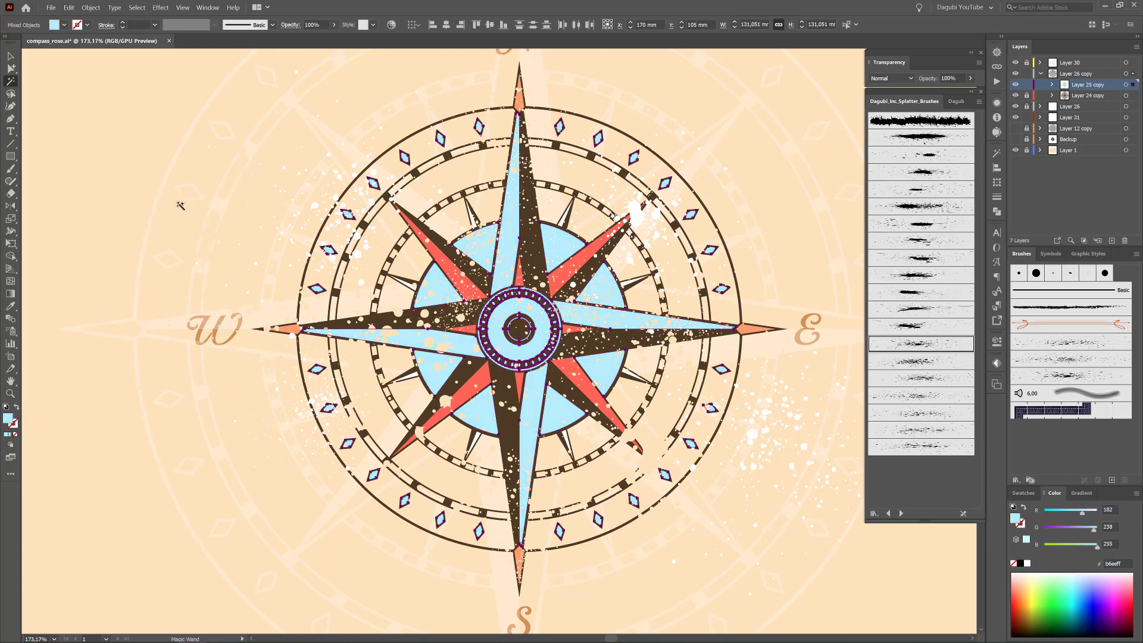
Step: Exclude the outer ring's diamonds from the selection and fill the remaining light blue compass shapes with cream #fff4e2
{"action": "left_click", "coordinate": [12, 93]}
{"action": "mouse_move", "coordinate": [558, 160]}
{"action": "left_mouse_down"}
{"action": "mouse_move", "coordinate": [497, 174]}
{"action": "mouse_move", "coordinate": [378, 245]}
{"action": "mouse_move", "coordinate": [360, 346]}
{"action": "mouse_move", "coordinate": [405, 459]}
{"action": "mouse_move", "coordinate": [491, 487]}
{"action": "mouse_move", "coordinate": [596, 478]}
{"action": "mouse_move", "coordinate": [666, 404]}
{"action": "mouse_move", "coordinate": [674, 271]}
{"action": "mouse_move", "coordinate": [598, 187]}
{"action": "mouse_move", "coordinate": [559, 160]}
{"action": "left_mouse_up"}
{"action": "key", "text": "y"}
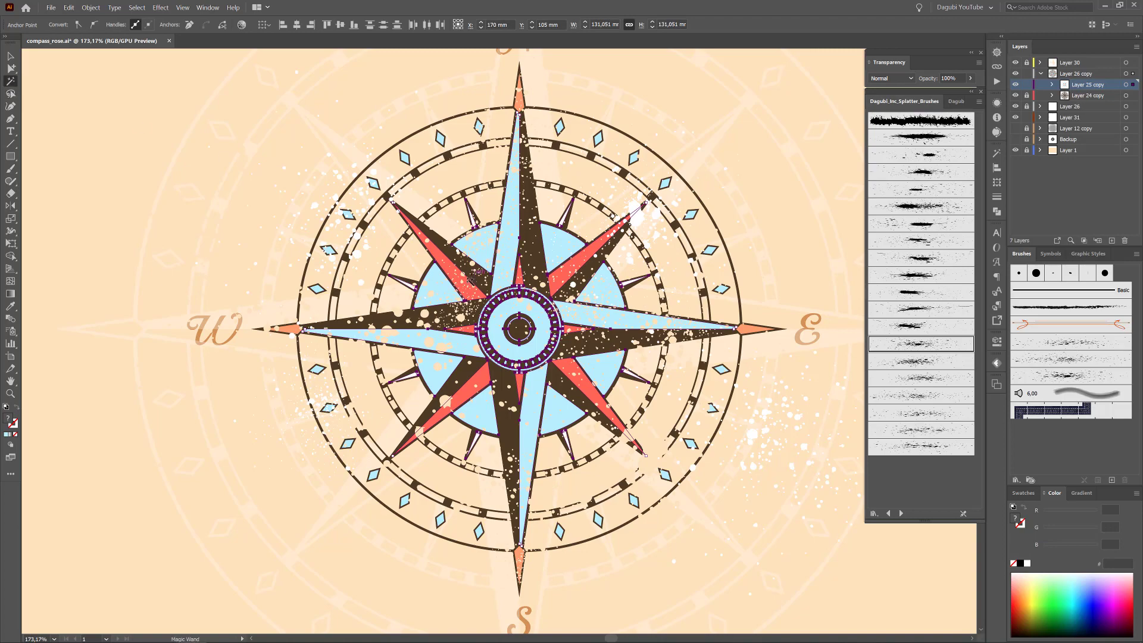
{"action": "left_click", "coordinate": [450, 269], "text": "alt"}
{"action": "left_click_drag", "start_coordinate": [458, 223], "coordinate": [559, 395]}
{"action": "left_click", "coordinate": [541, 203], "text": "alt"}
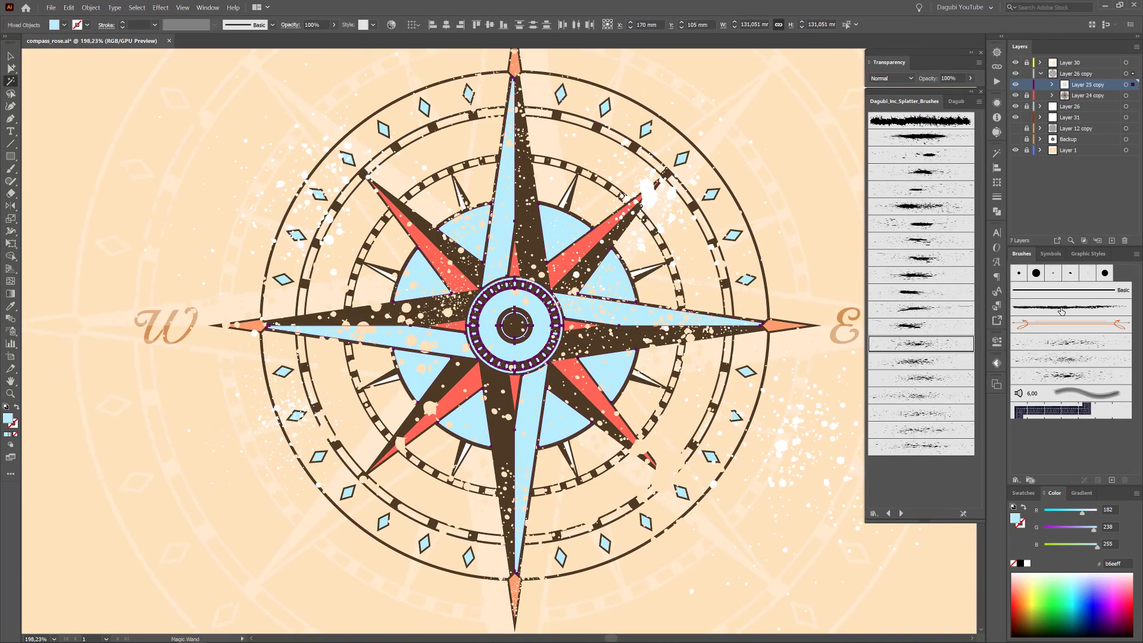
{"action": "left_click_drag", "start_coordinate": [1076, 573], "coordinate": [1028, 573]}
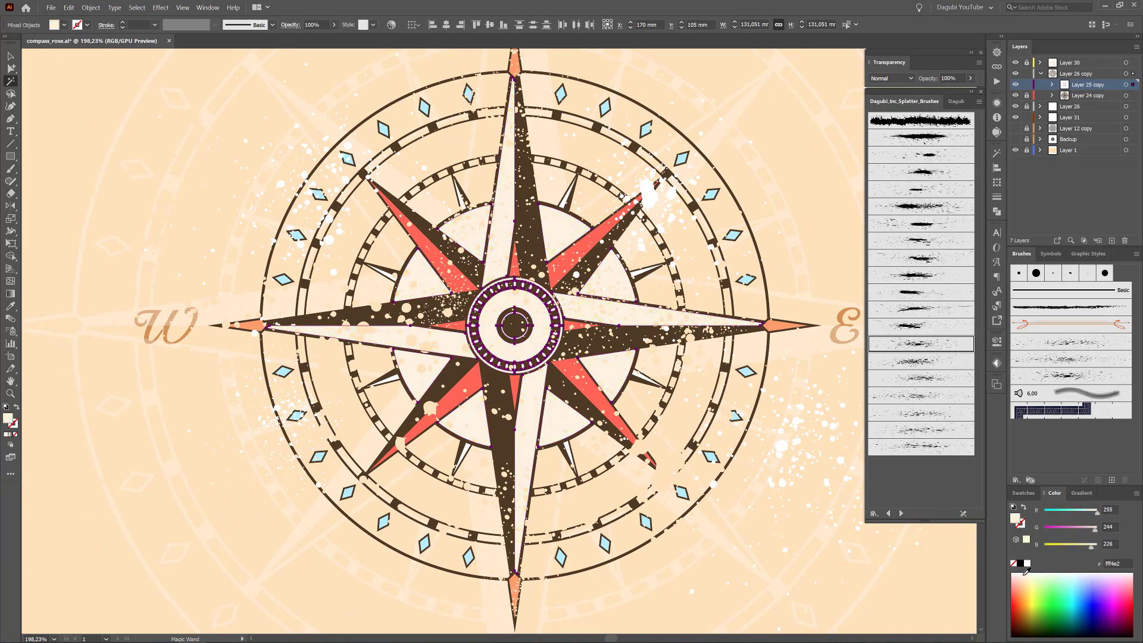
{"action": "key", "text": "ctrl+0"}
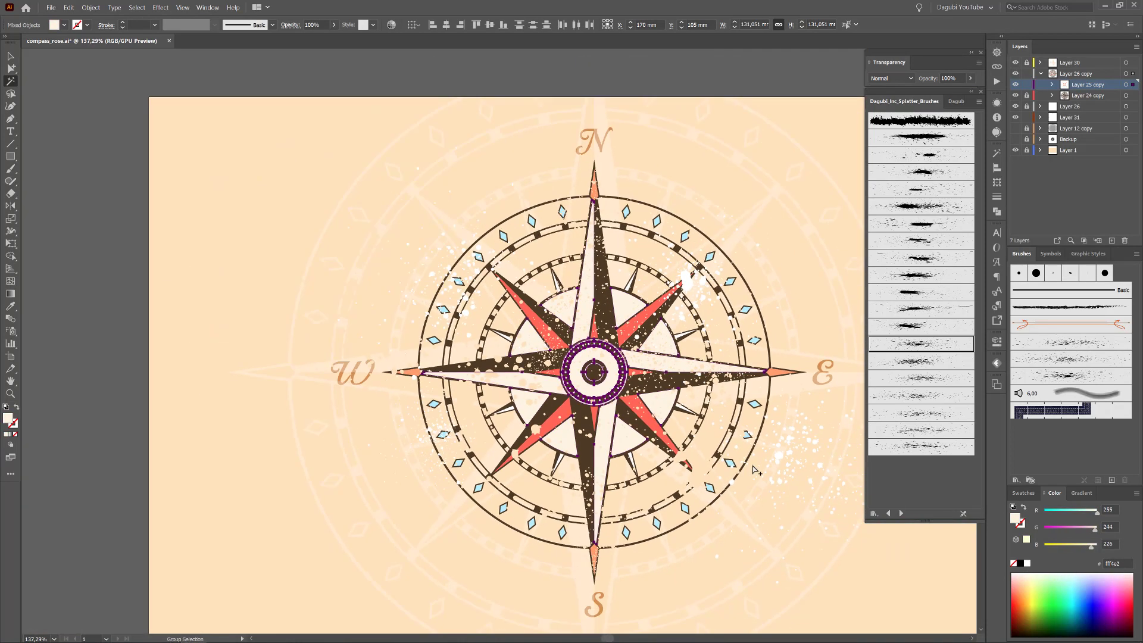
{"action": "left_click", "coordinate": [828, 137], "text": "ctrl"}
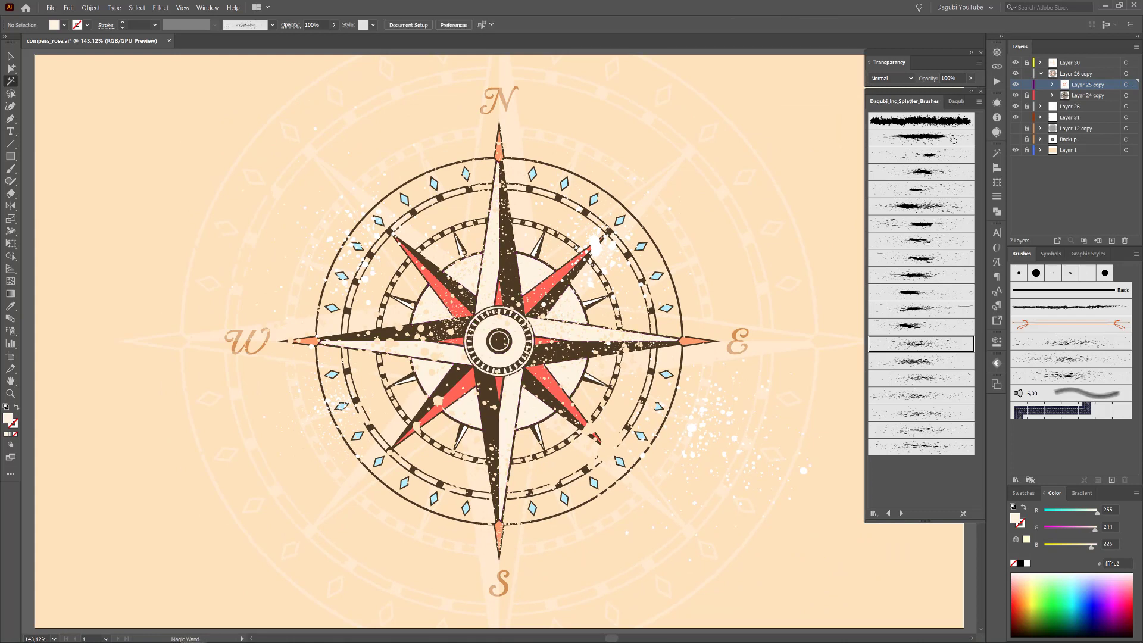
Step: Collapse Layer 26 copy and move Layer 31 directly below it, above Layer 26
{"action": "left_click", "coordinate": [1041, 74]}
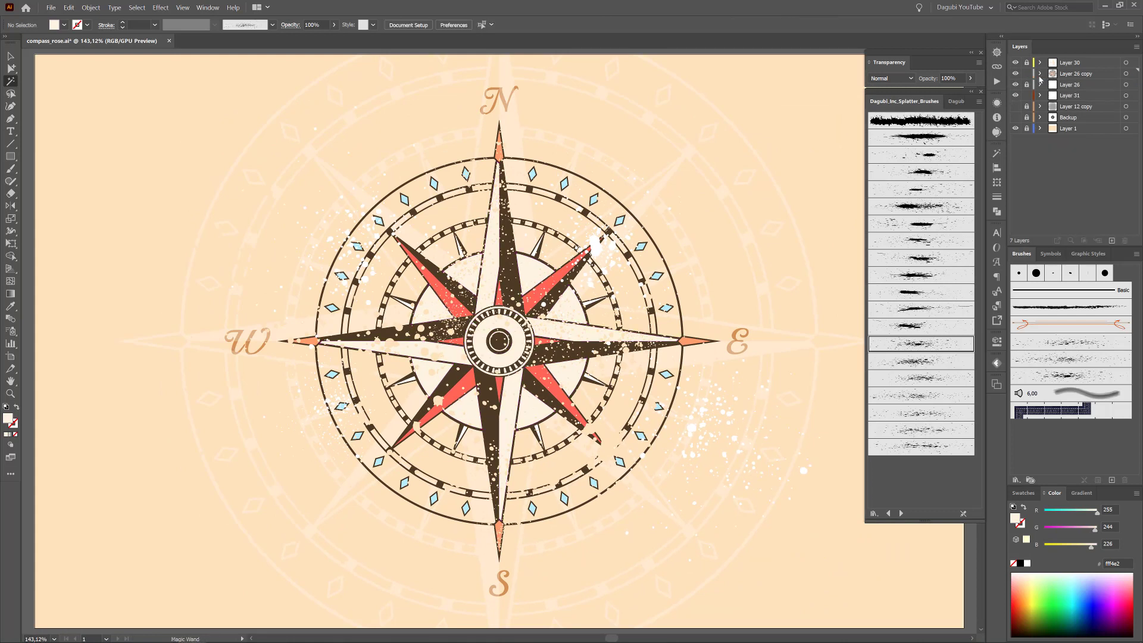
{"action": "left_click", "coordinate": [1015, 96]}
{"action": "left_click_drag", "start_coordinate": [1071, 96], "coordinate": [1079, 78]}
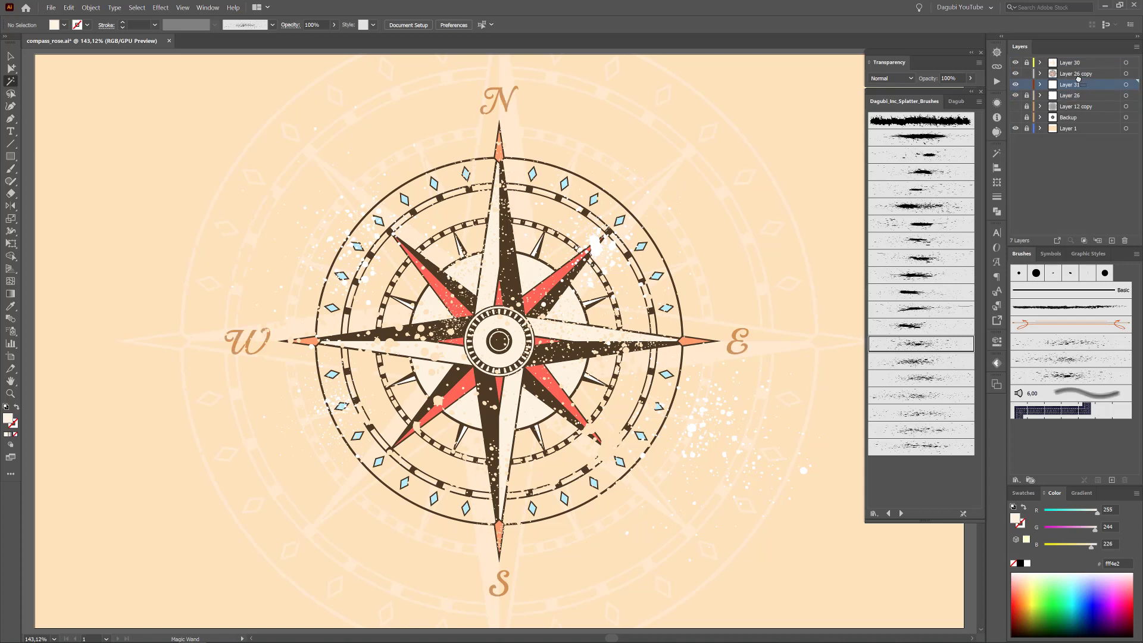
Step: Create a new layer directly above Layer 1 for Paintbrush work
{"action": "key", "text": "b"}
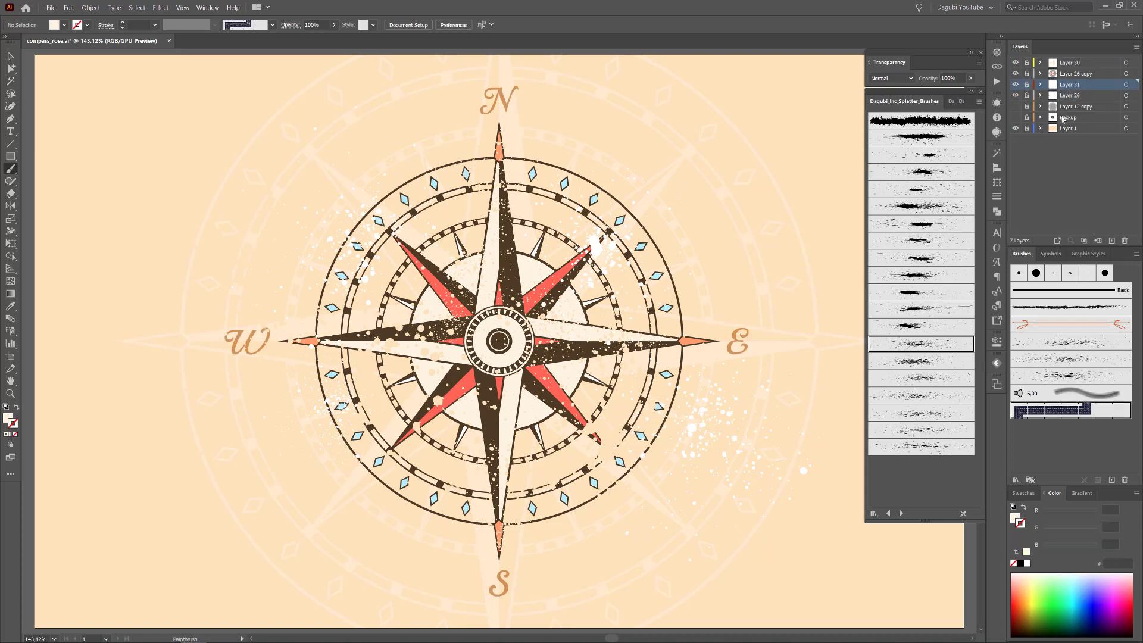
{"action": "left_click", "coordinate": [1067, 129]}
{"action": "left_click", "coordinate": [1111, 241]}
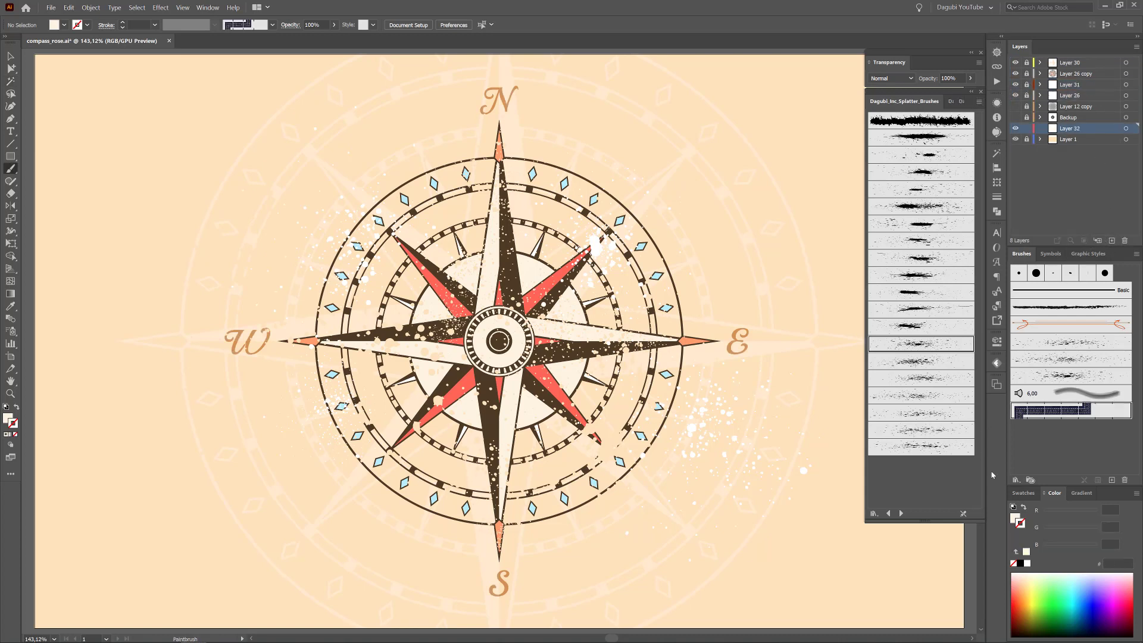
Step: Load the Dagubi_Splatter_Shapes_Halftone brush library and choose its second splatter shape brush
{"action": "left_click", "coordinate": [1016, 480]}
{"action": "mouse_move", "coordinate": [1059, 541]}
{"action": "mouse_move", "coordinate": [935, 494]}
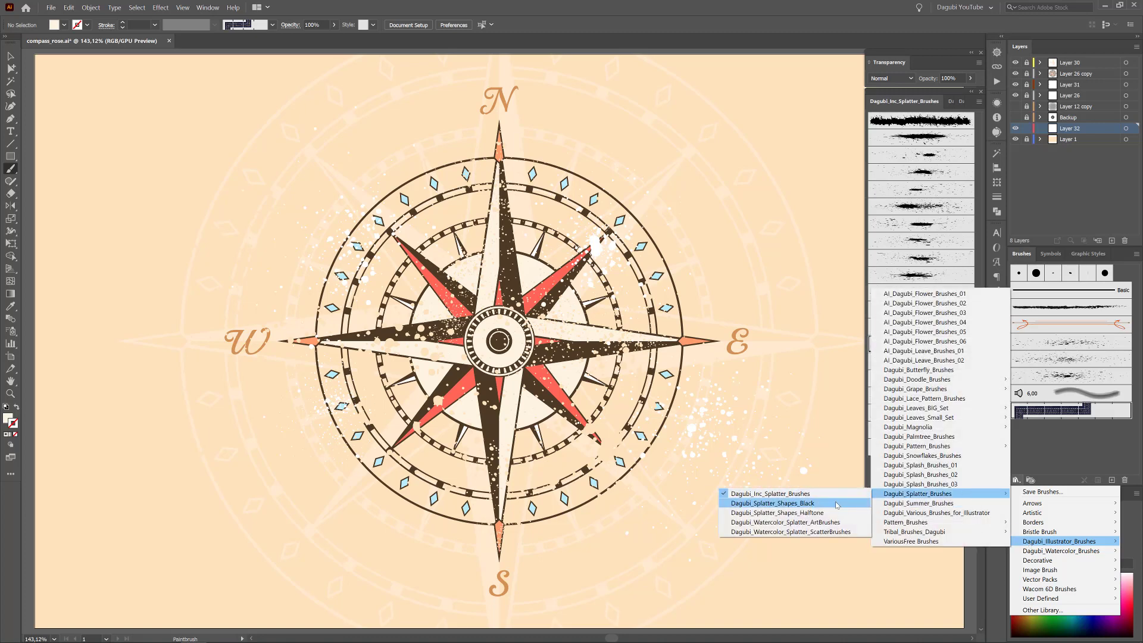
{"action": "left_click", "coordinate": [836, 503]}
{"action": "left_click", "coordinate": [900, 513]}
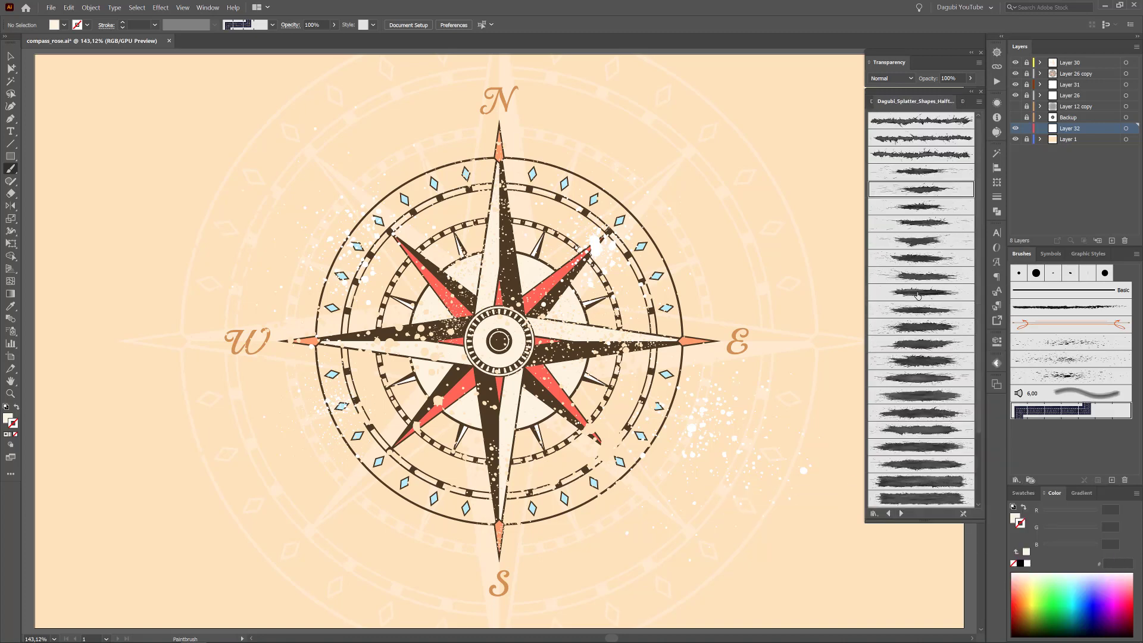
{"action": "left_click", "coordinate": [921, 189]}
Step: Paint one large splatter over the compass's upper-right quarter with red stroke #ff4108 and no fill
{"action": "left_click", "coordinate": [1018, 603]}
{"action": "left_click", "coordinate": [1017, 598]}
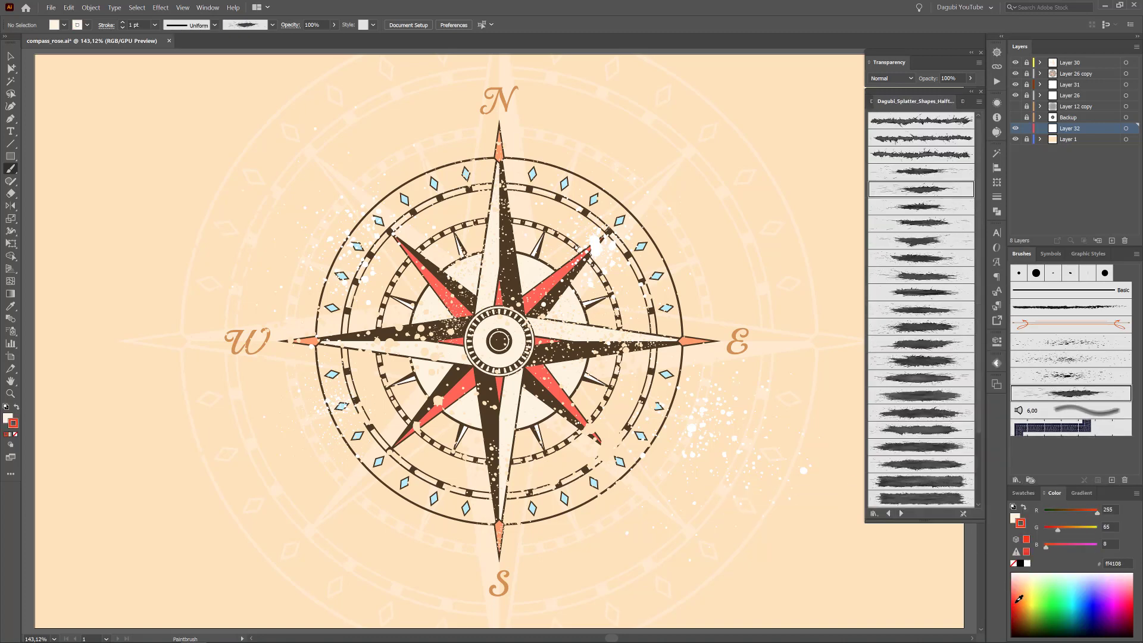
{"action": "mouse_move", "coordinate": [714, 96]}
{"action": "left_mouse_down"}
{"action": "mouse_move", "coordinate": [604, 210]}
{"action": "mouse_move", "coordinate": [732, 116]}
{"action": "left_mouse_up"}
{"action": "key", "text": "ctrl+z"}
{"action": "key", "text": "slash"}
{"action": "left_click_drag", "start_coordinate": [610, 213], "coordinate": [632, 202]}
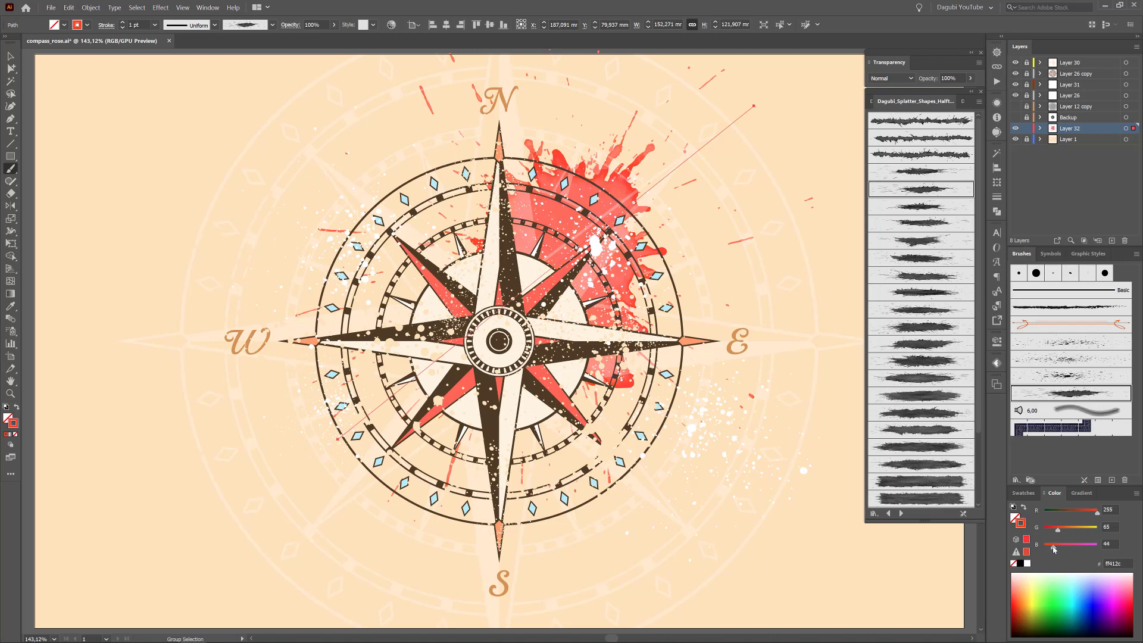
Step: Recolour the red splatter's stroke to #ff7666 and move Layer 26 directly below Layer 32
{"action": "left_click_drag", "start_coordinate": [1052, 549], "coordinate": [1065, 547]}
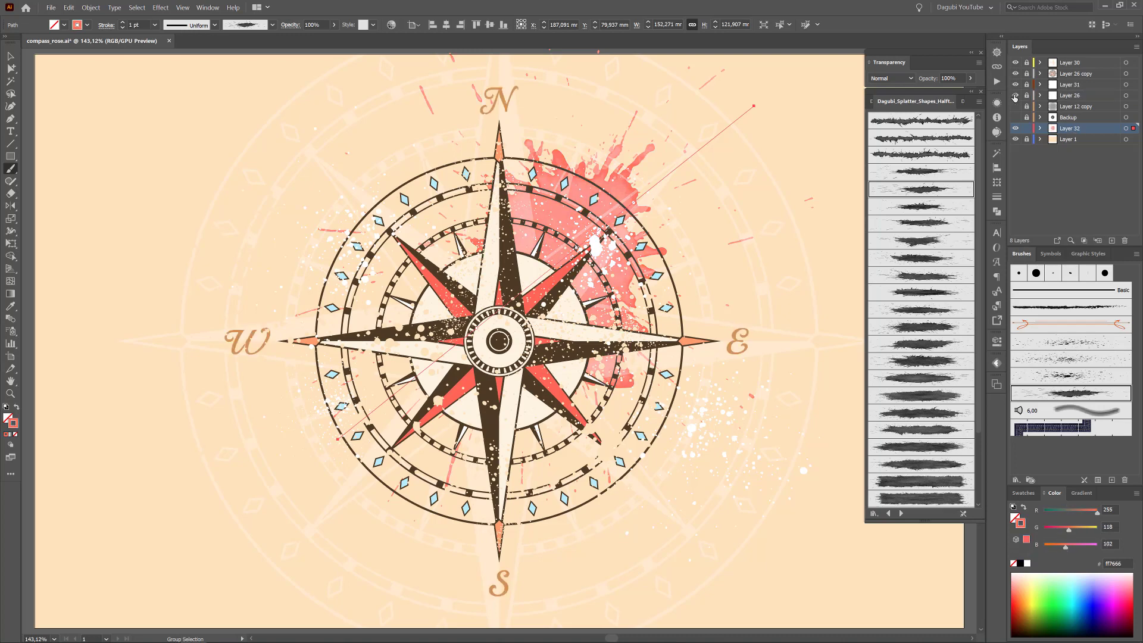
{"action": "left_click_drag", "start_coordinate": [1049, 103], "coordinate": [1088, 136]}
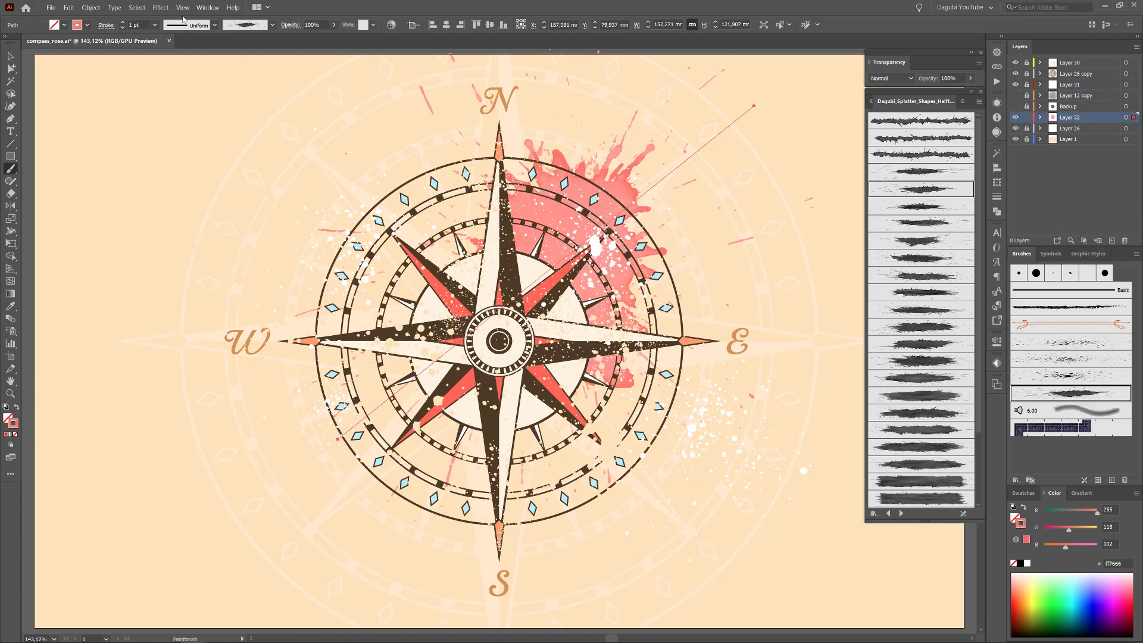
{"action": "key", "text": "ctrl+shift+a"}
Step: Set the stroke to light blue #b2dfff and paint a splatter from the compass's lower centre out past the W
{"action": "left_click", "coordinate": [1082, 577]}
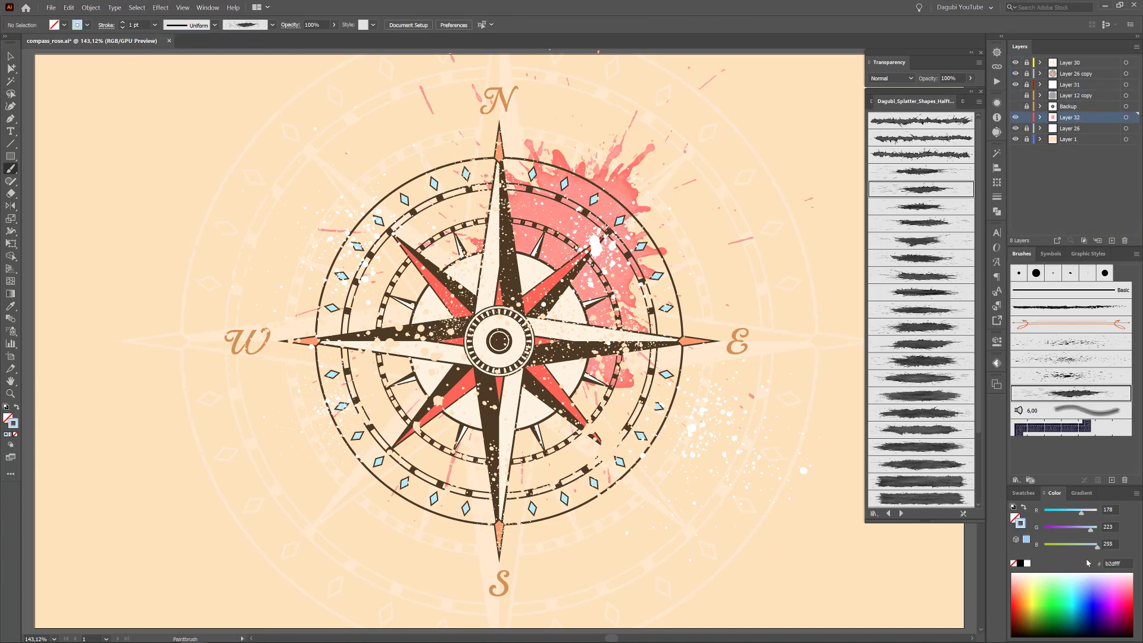
{"action": "left_click", "coordinate": [929, 223]}
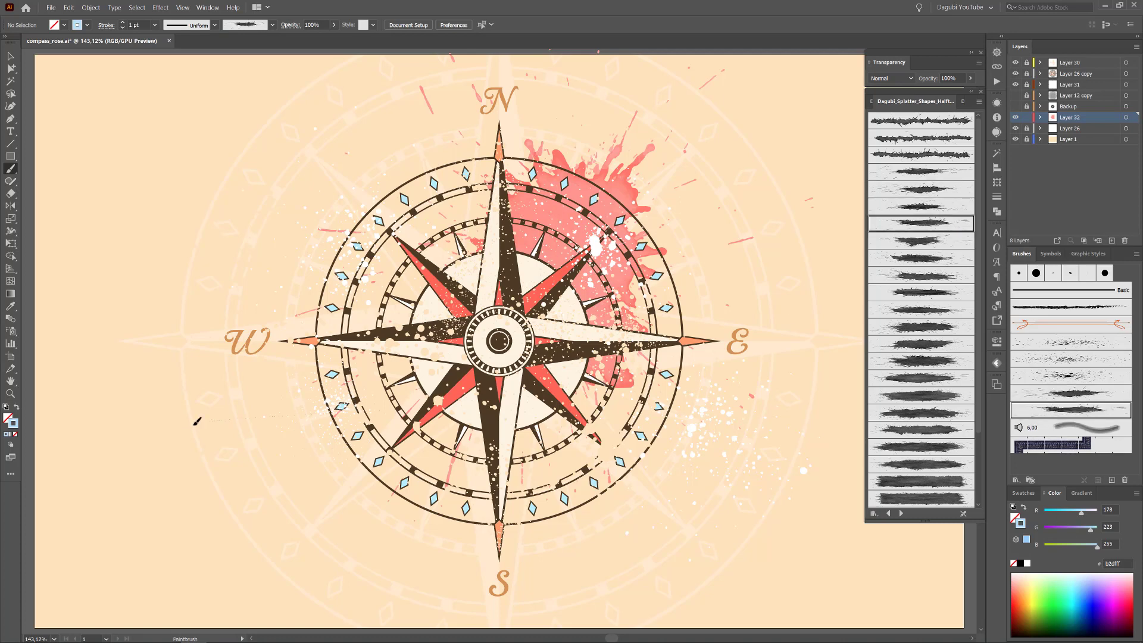
{"action": "left_click_drag", "start_coordinate": [494, 408], "coordinate": [27, 440]}
Step: Replace the blue splatter with a Splatter_Shape_Grays_03 stroke about 152 mm wide, running diagonally towards the compass's lower left
{"action": "left_click", "coordinate": [920, 207]}
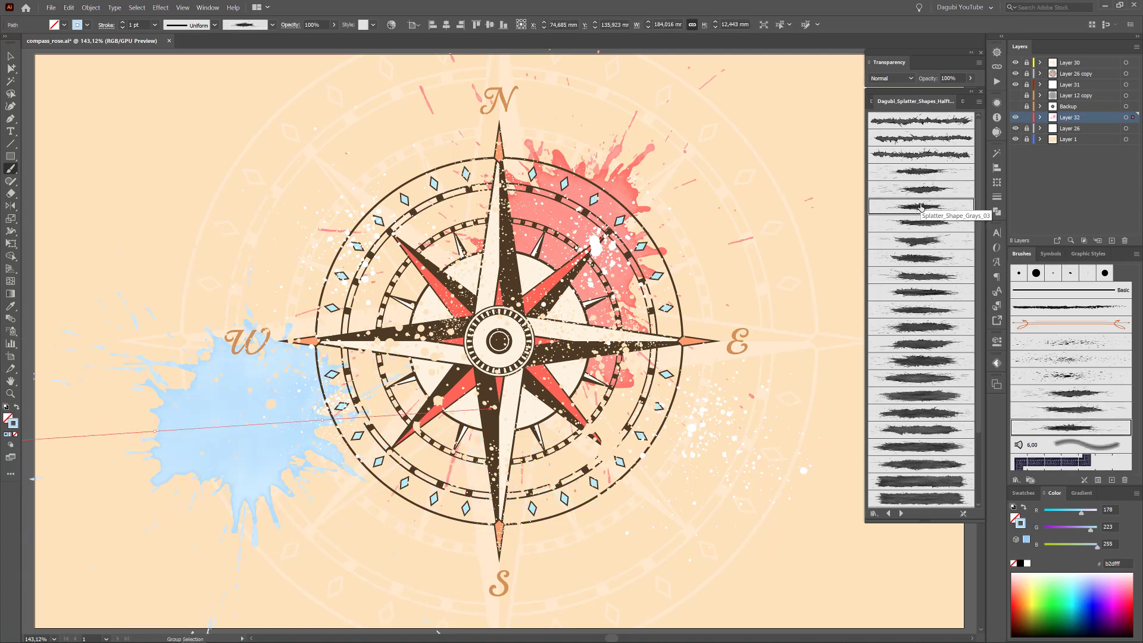
{"action": "key", "text": "Delete"}
{"action": "left_click_drag", "start_coordinate": [632, 275], "coordinate": [217, 505]}
Step: Enlarge the blue splatter to about 193 mm wide with Free Transform, rotate it anticlockwise and shift it slightly down and left
{"action": "left_click", "coordinate": [10, 244]}
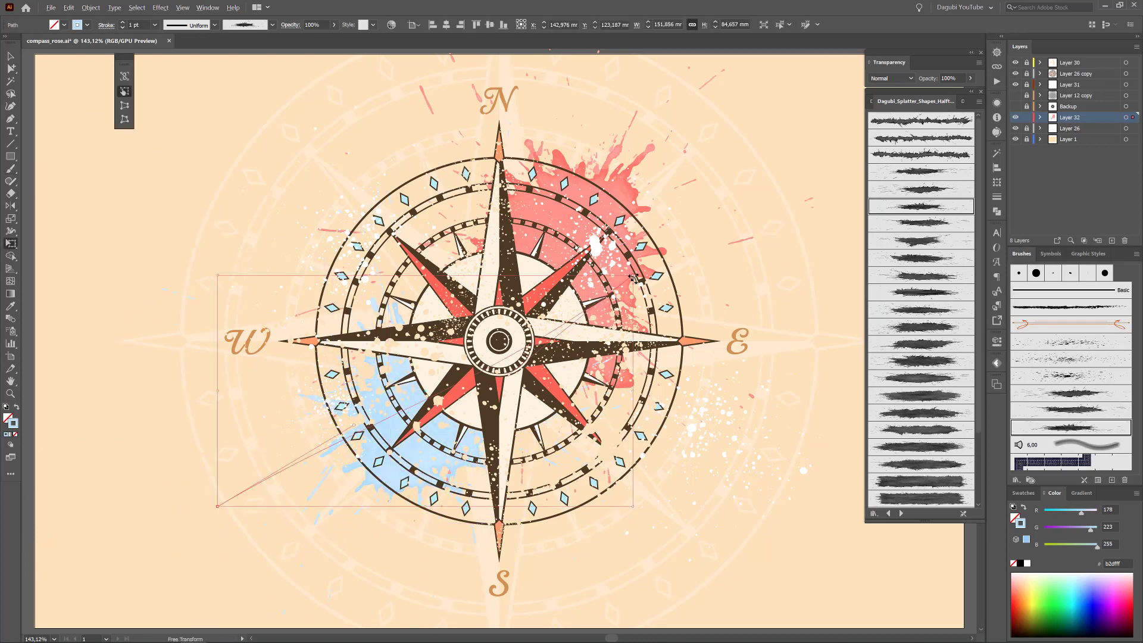
{"action": "left_click_drag", "start_coordinate": [633, 275], "coordinate": [689, 243]}
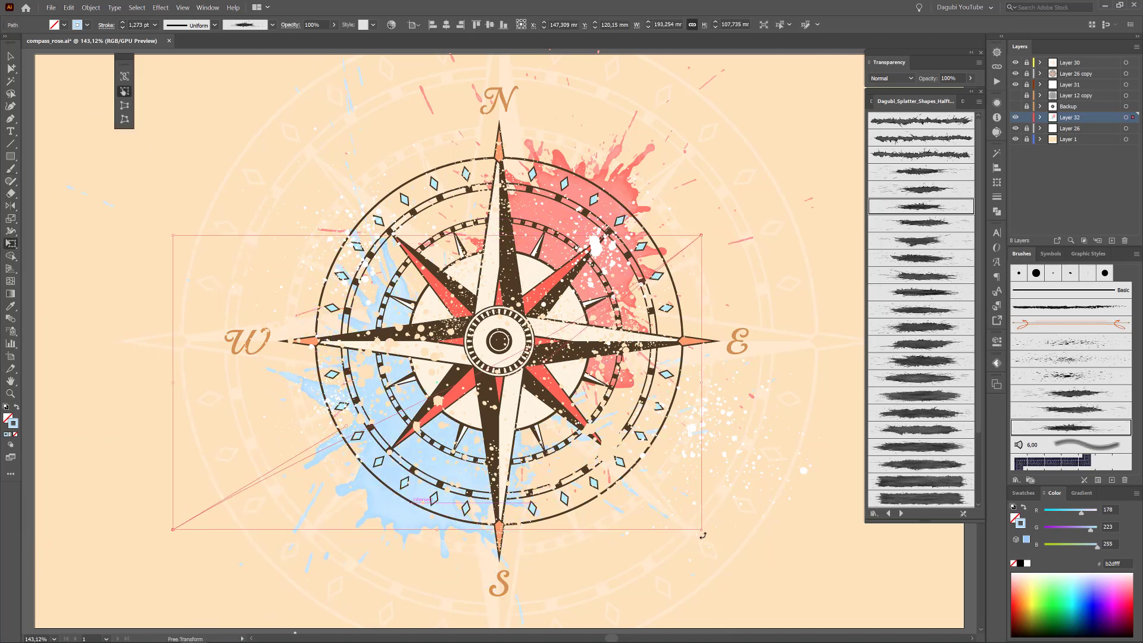
{"action": "left_click_drag", "start_coordinate": [702, 535], "coordinate": [734, 438]}
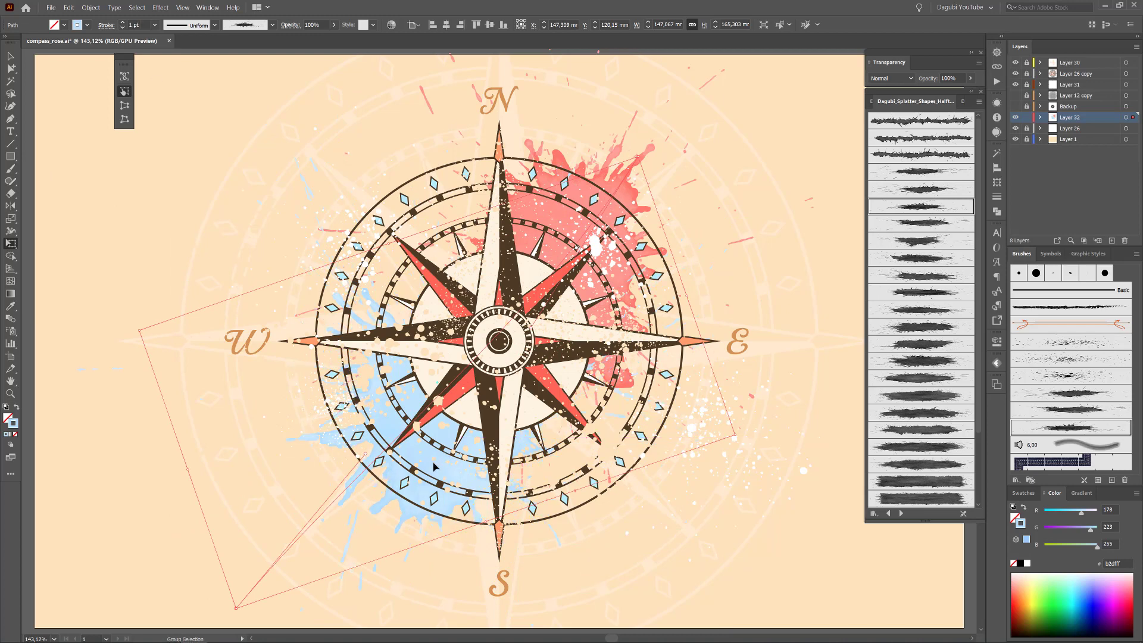
{"action": "left_click_drag", "start_coordinate": [433, 466], "coordinate": [423, 479]}
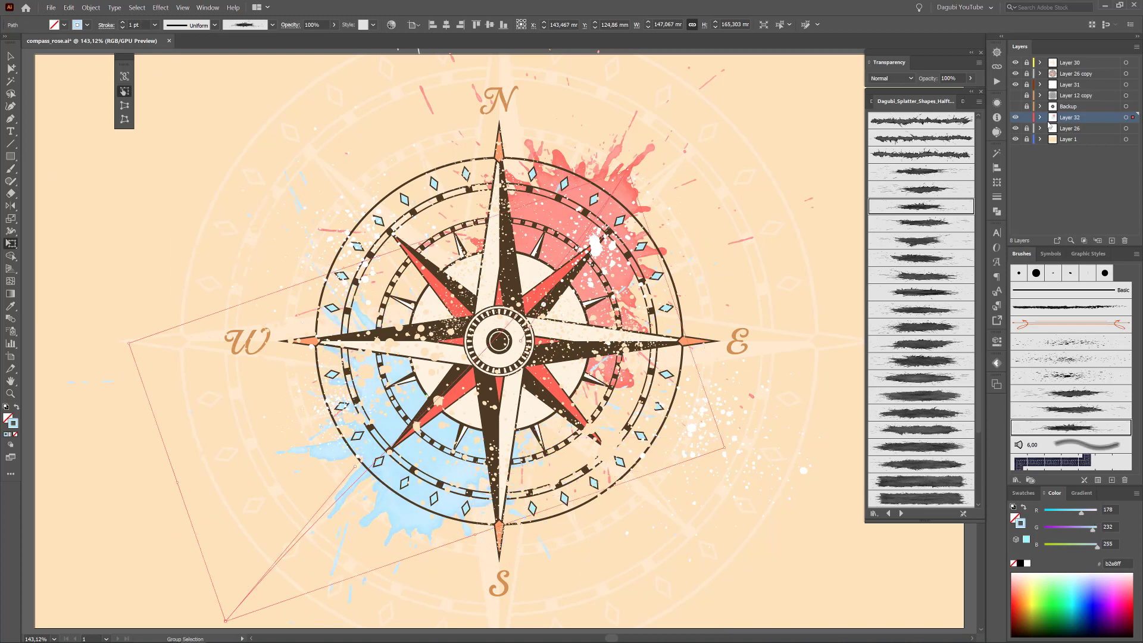
Step: Fill the direction letters on Layer 31 with dark reddish brown #683820 and deselect them
{"action": "left_click", "coordinate": [1070, 85]}
{"action": "left_click", "coordinate": [1125, 85]}
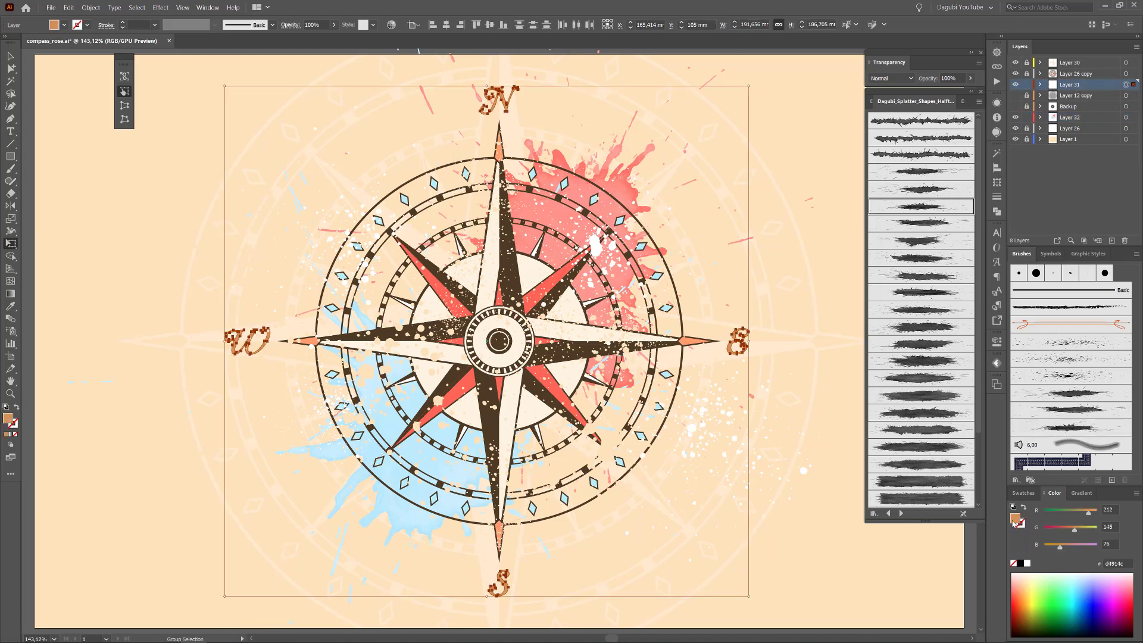
{"action": "left_click_drag", "start_coordinate": [1071, 532], "coordinate": [1064, 518]}
{"action": "left_click", "coordinate": [952, 592]}
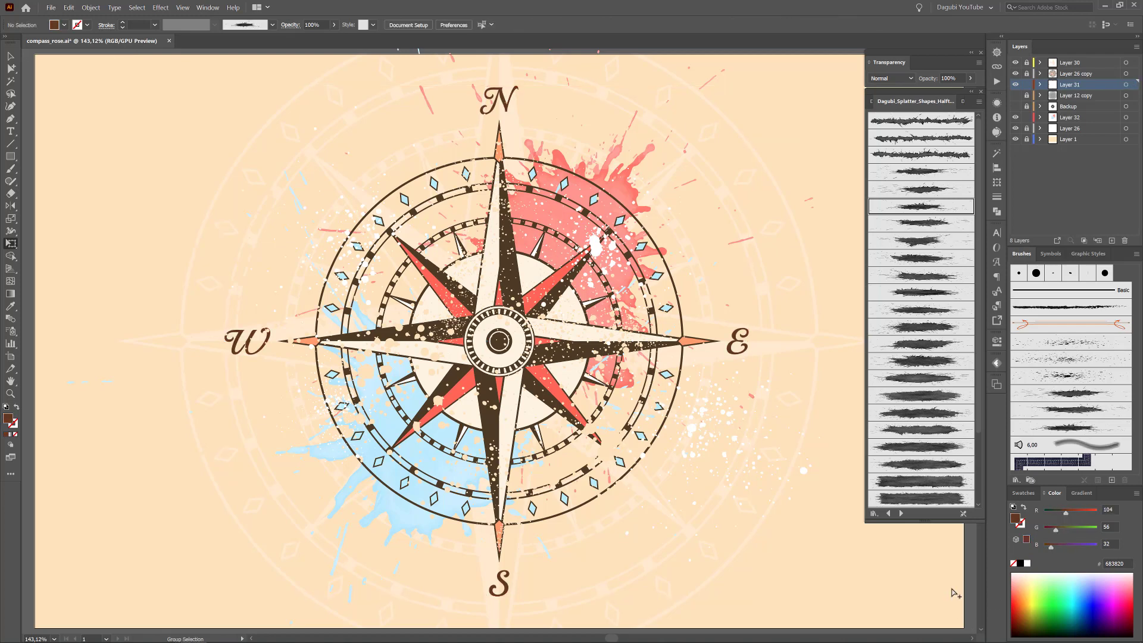
Step: On Layer 32, draw a 340 × 210 mm rectangle covering the whole artboard, with no fill and no stroke
{"action": "scroll", "coordinate": [753, 345], "scroll_direction": "down", "scroll_amount": 2}
{"action": "key", "text": "ctrl+1"}
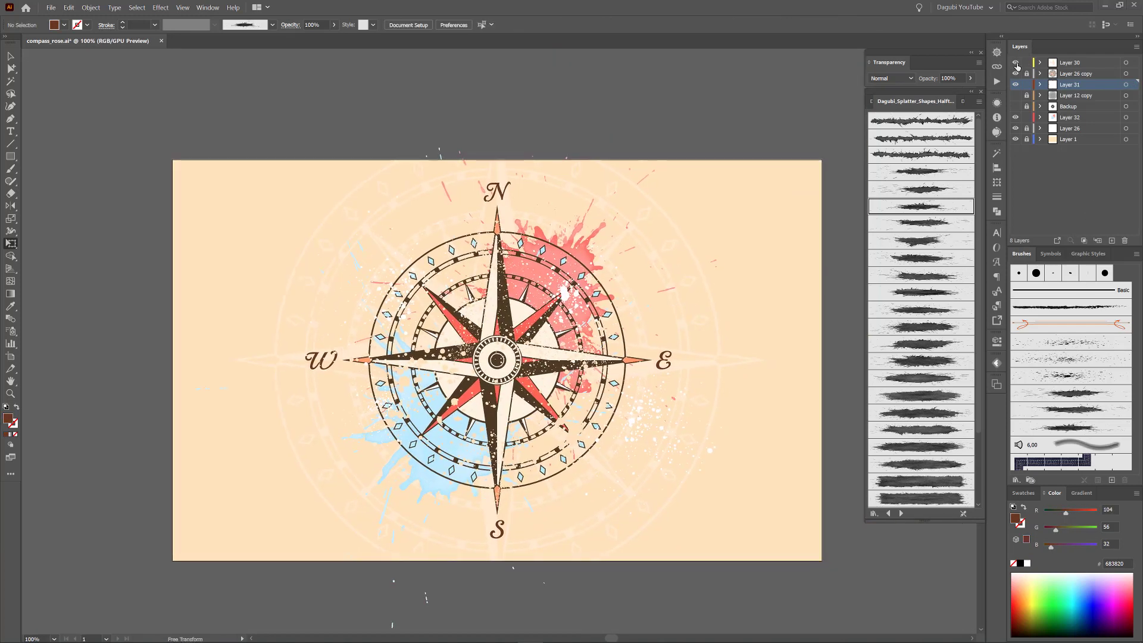
{"action": "left_click", "coordinate": [1015, 117]}
{"action": "left_click", "coordinate": [1015, 118]}
{"action": "left_click", "coordinate": [1069, 117]}
{"action": "key", "text": "m"}
{"action": "left_click_drag", "start_coordinate": [173, 159], "coordinate": [822, 560]}
{"action": "left_click", "coordinate": [1014, 563]}
Step: Clip the coloured splatters on Layer 32 to the artboard-sized rectangle with a clipping mask, with nothing selected
{"action": "left_click", "coordinate": [1040, 117]}
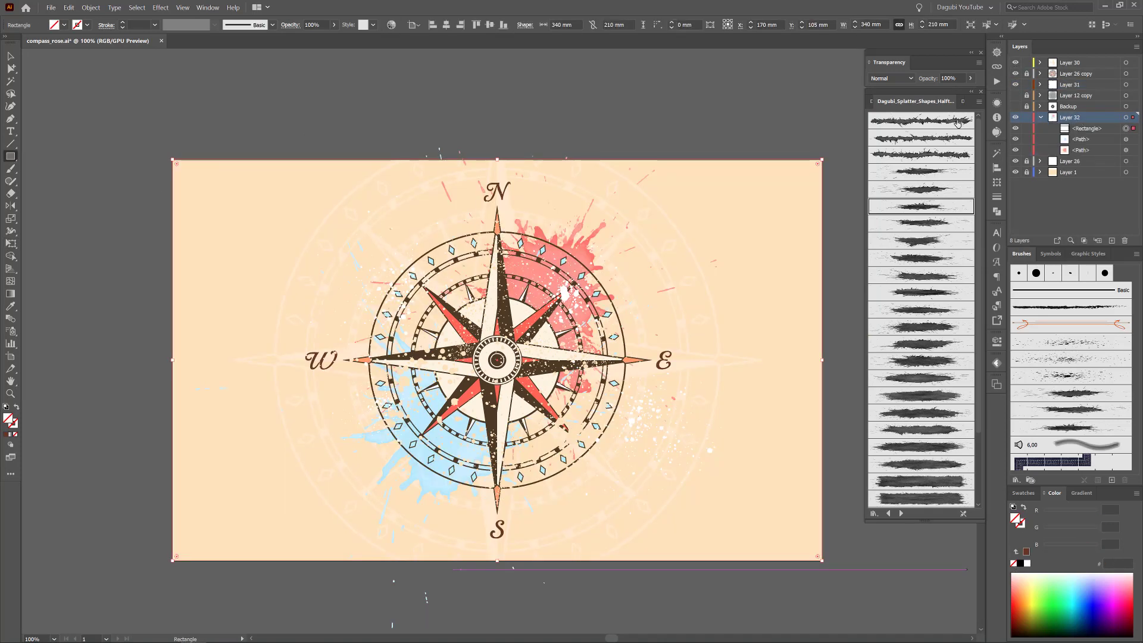
{"action": "left_click", "coordinate": [137, 7]}
{"action": "left_click", "coordinate": [150, 37]}
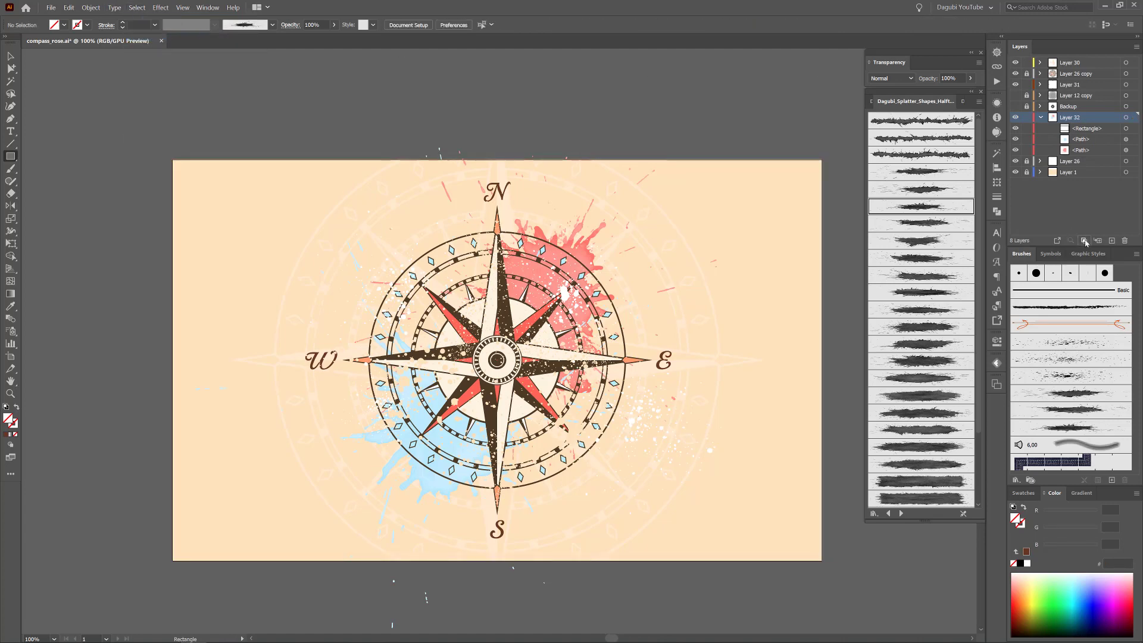
{"action": "key", "text": "ctrl+0"}
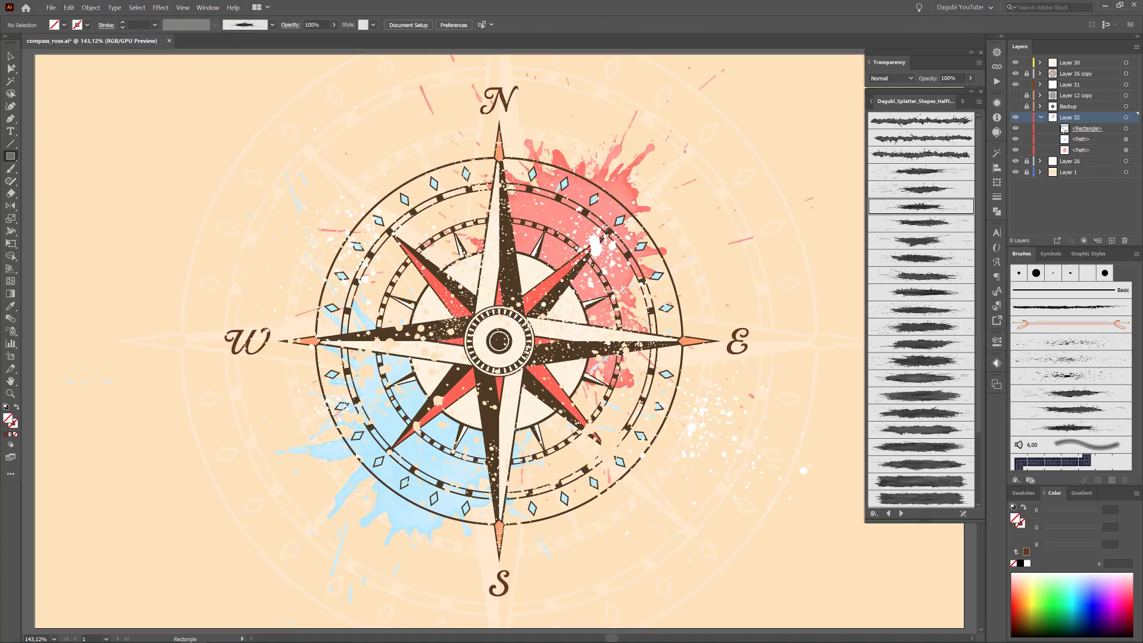
{"action": "left_click", "coordinate": [1041, 117]}
Step: Give the direction letters on Layer 31 a white 1.5 pt stroke aligned to the outside with round corners
{"action": "left_click", "coordinate": [1125, 84]}
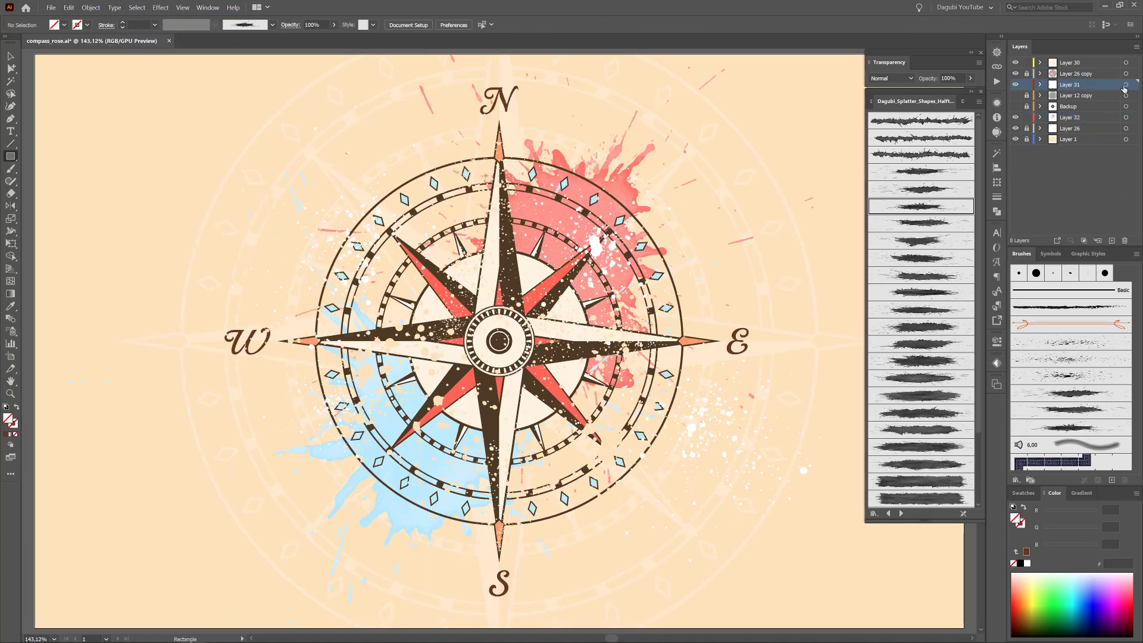
{"action": "left_click", "coordinate": [1021, 525]}
{"action": "left_click", "coordinate": [1027, 563]}
{"action": "left_click", "coordinate": [996, 197]}
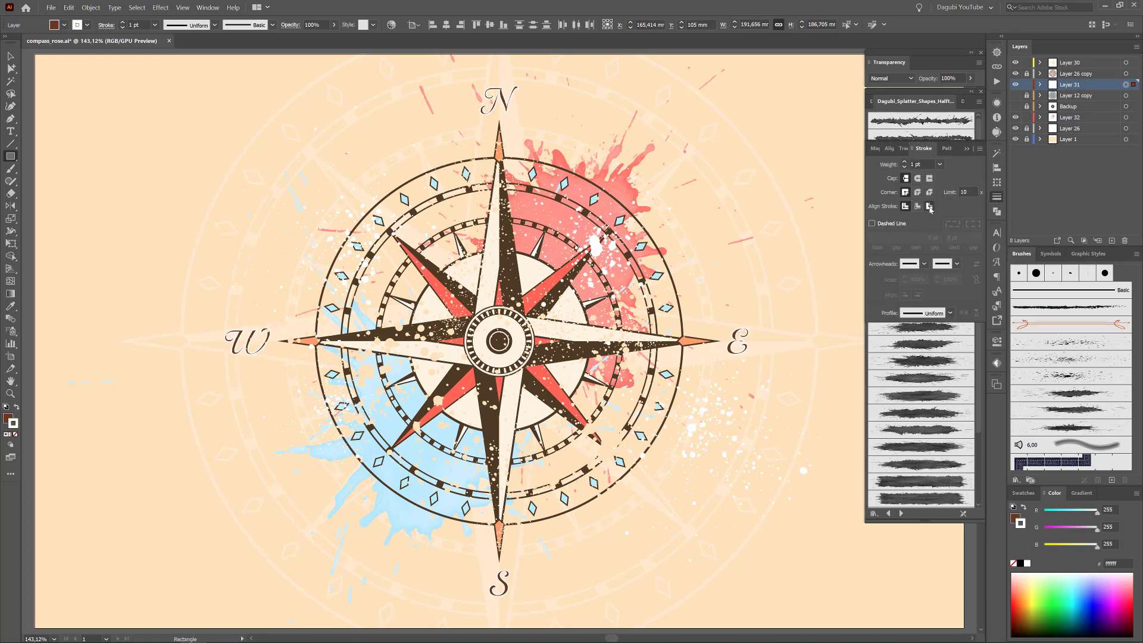
{"action": "left_click", "coordinate": [930, 207]}
{"action": "left_click", "coordinate": [917, 193]}
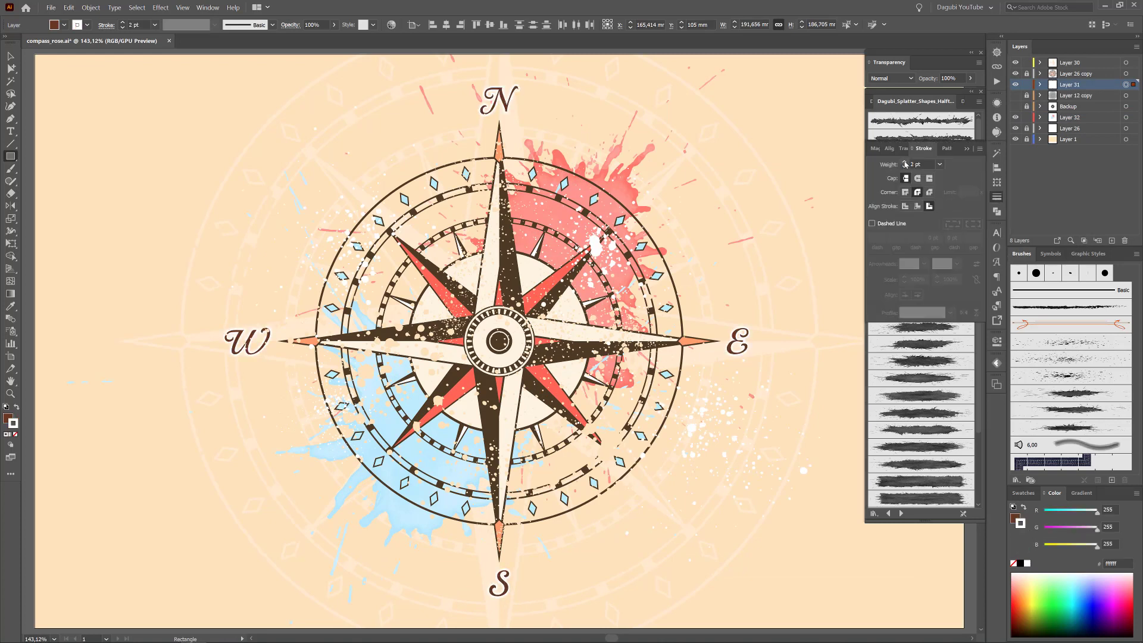
Step: On Layer 30, paint a white 1 pt splatter brush stroke about 63 mm wide across the compass's centre
{"action": "left_click", "coordinate": [1071, 64]}
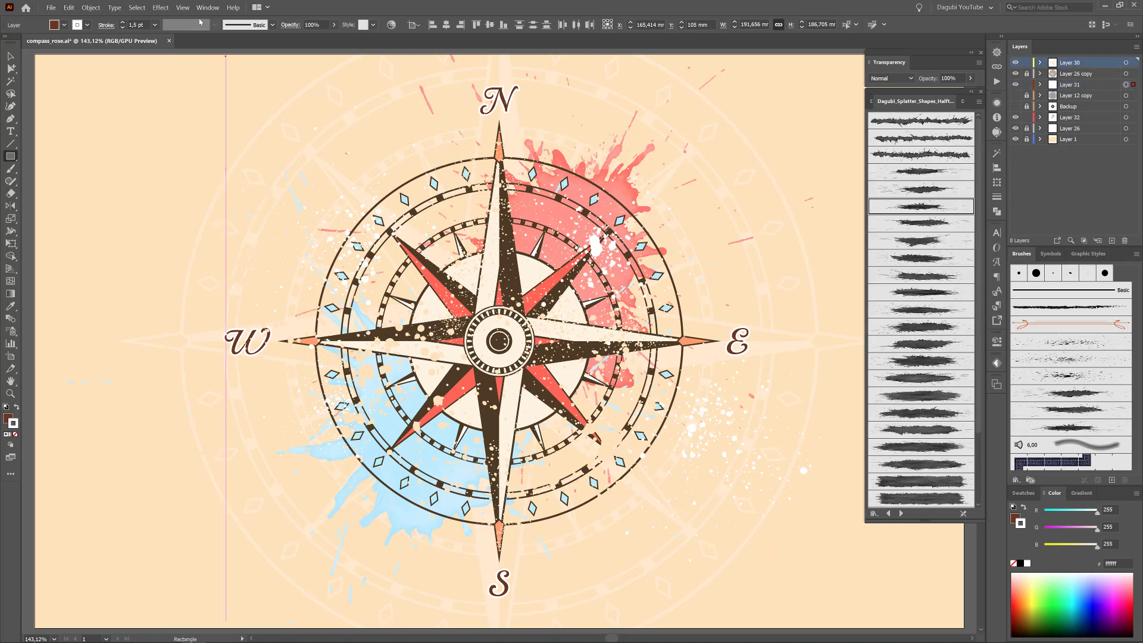
{"action": "left_click", "coordinate": [137, 7]}
{"action": "left_click", "coordinate": [149, 41]}
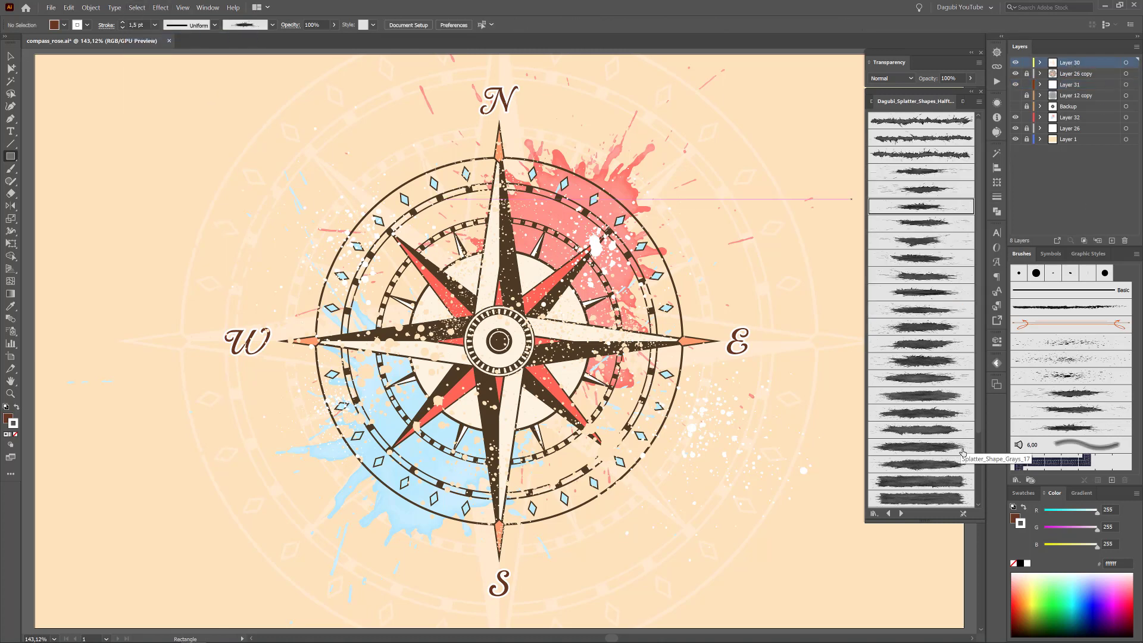
{"action": "left_click", "coordinate": [1071, 393]}
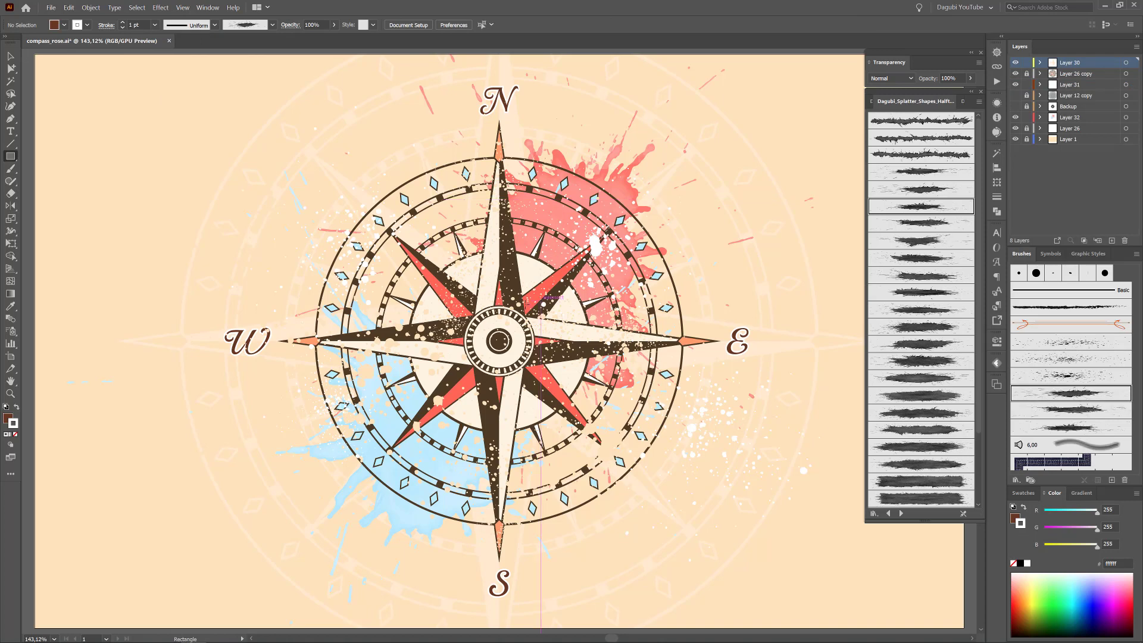
{"action": "left_click", "coordinate": [10, 168]}
{"action": "mouse_move", "coordinate": [454, 380]}
{"action": "left_mouse_down"}
{"action": "mouse_move", "coordinate": [535, 333]}
{"action": "mouse_move", "coordinate": [541, 342]}
{"action": "left_mouse_up"}
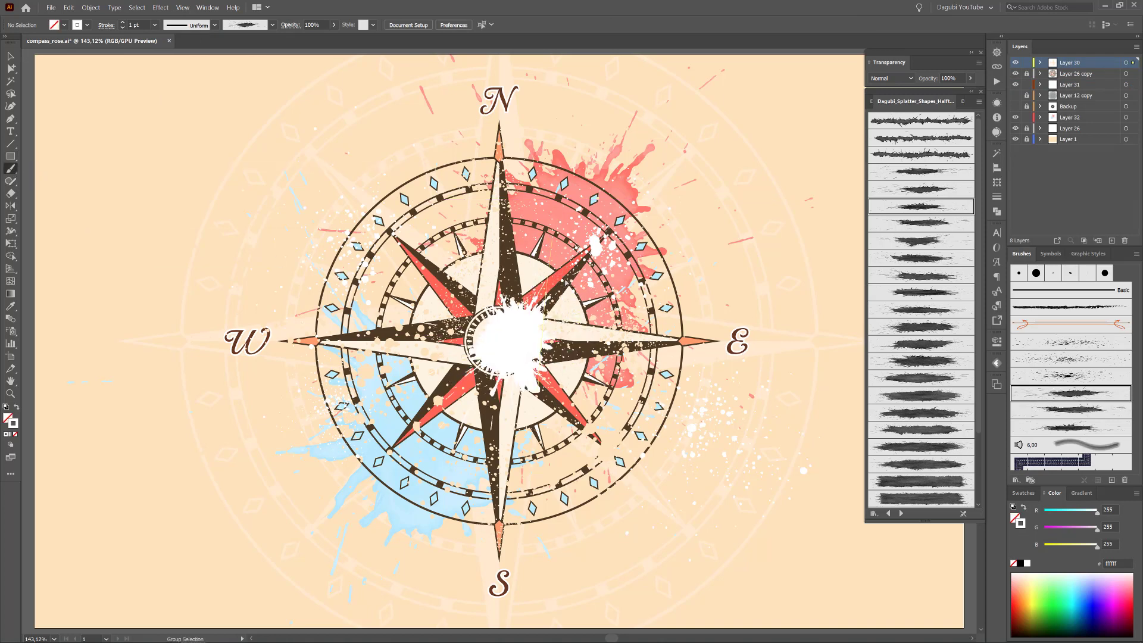
Step: Recolour the centre splatter's stroke to light orange #ffd7aa and lower its opacity to 47%
{"action": "left_click", "coordinate": [1022, 582]}
{"action": "left_click", "coordinate": [335, 25]}
{"action": "left_click_drag", "start_coordinate": [335, 37], "coordinate": [312, 40]}
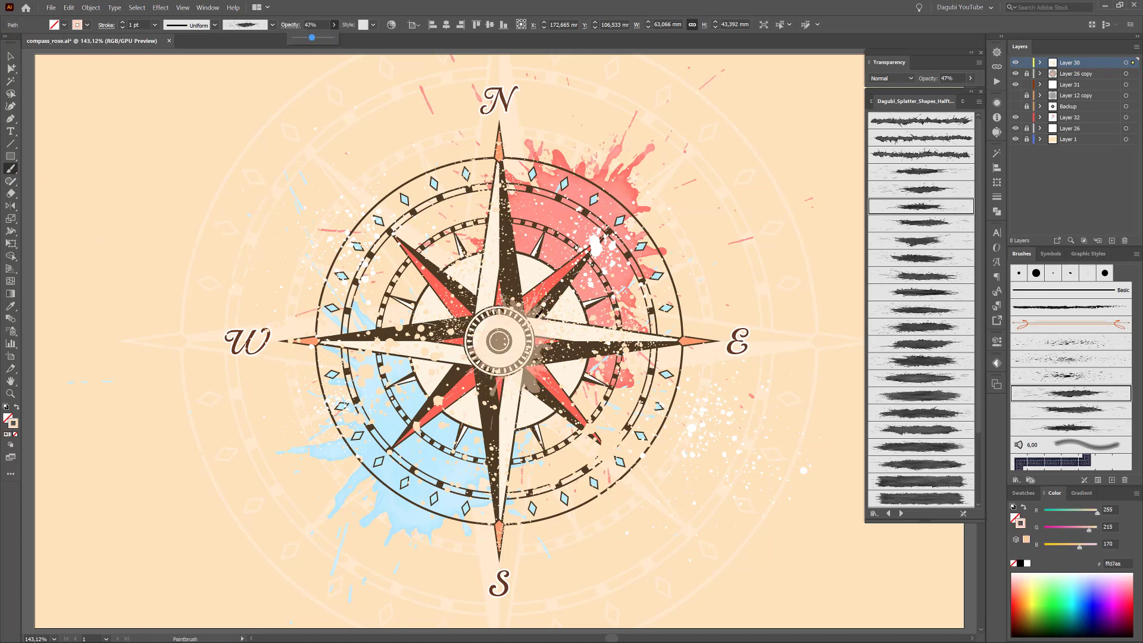
Step: Enlarge the centre splatter to about 75 × 52 mm with Free Transform, shift it up and to the right, and deselect it
{"action": "left_click", "coordinate": [1039, 62]}
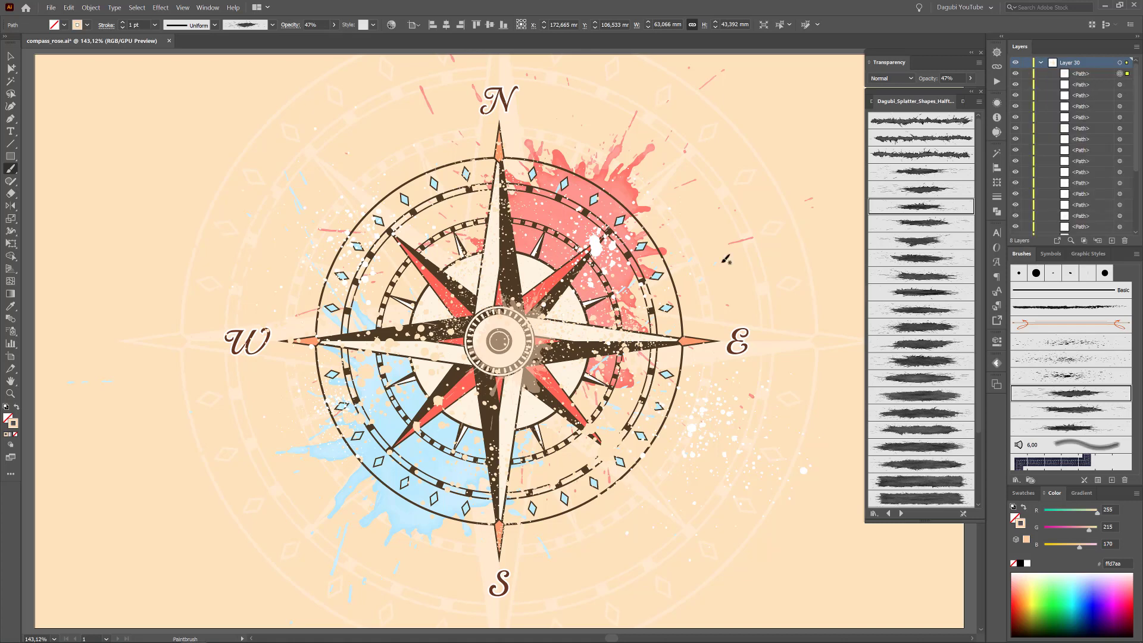
{"action": "key", "text": "e"}
{"action": "left_click_drag", "start_coordinate": [590, 282], "coordinate": [619, 281]}
{"action": "left_click_drag", "start_coordinate": [526, 329], "coordinate": [554, 300]}
{"action": "left_click", "coordinate": [968, 94]}
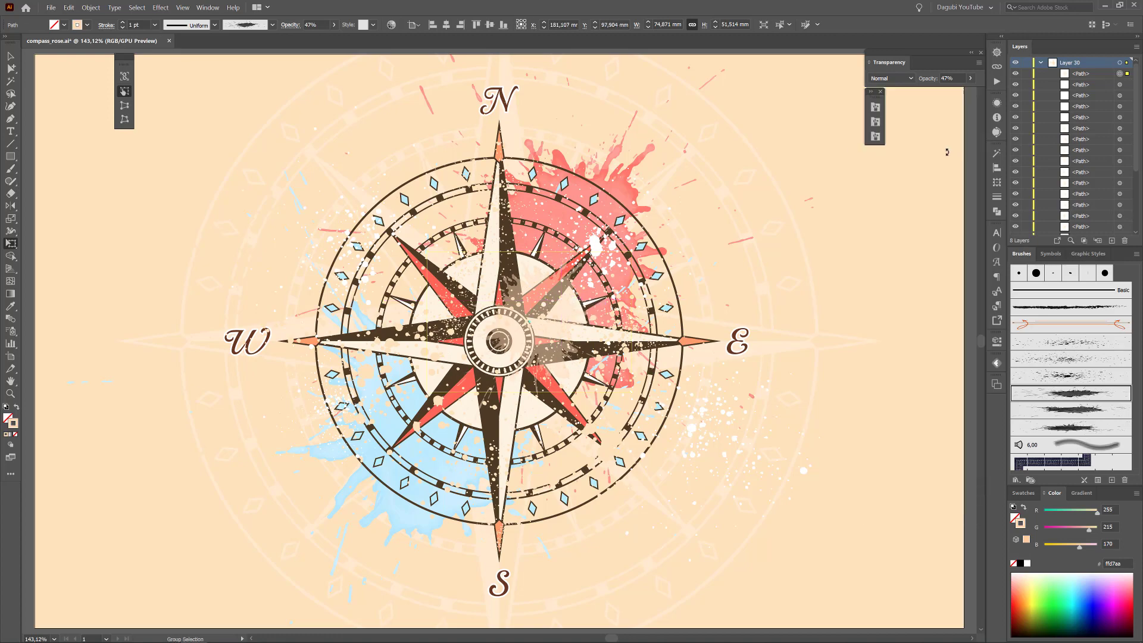
{"action": "key", "text": "ctrl+shift+a"}
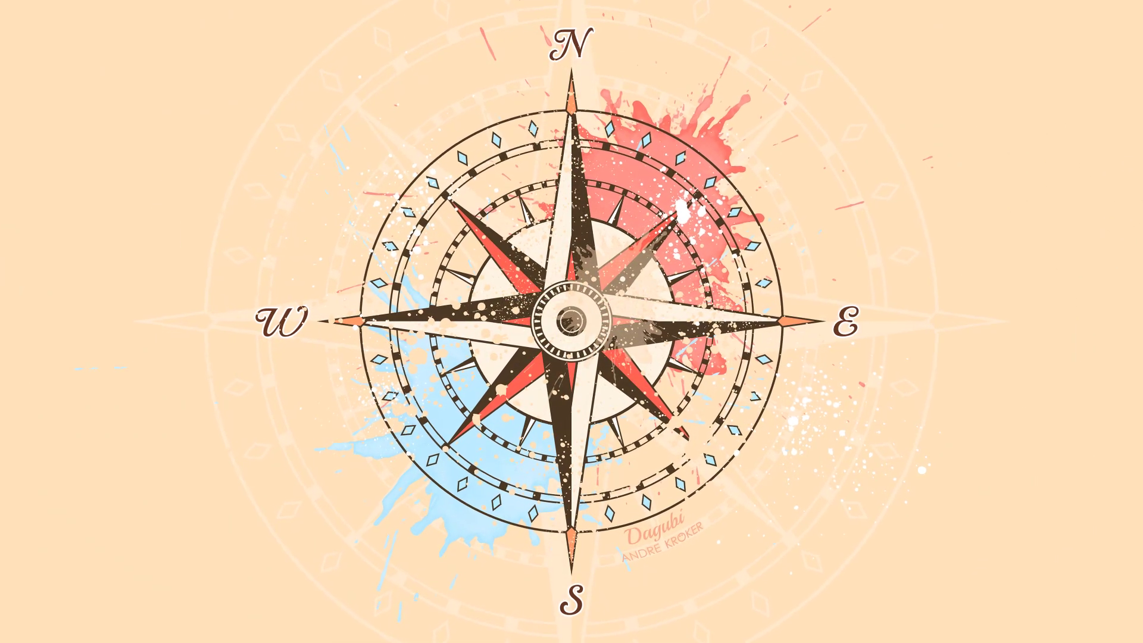